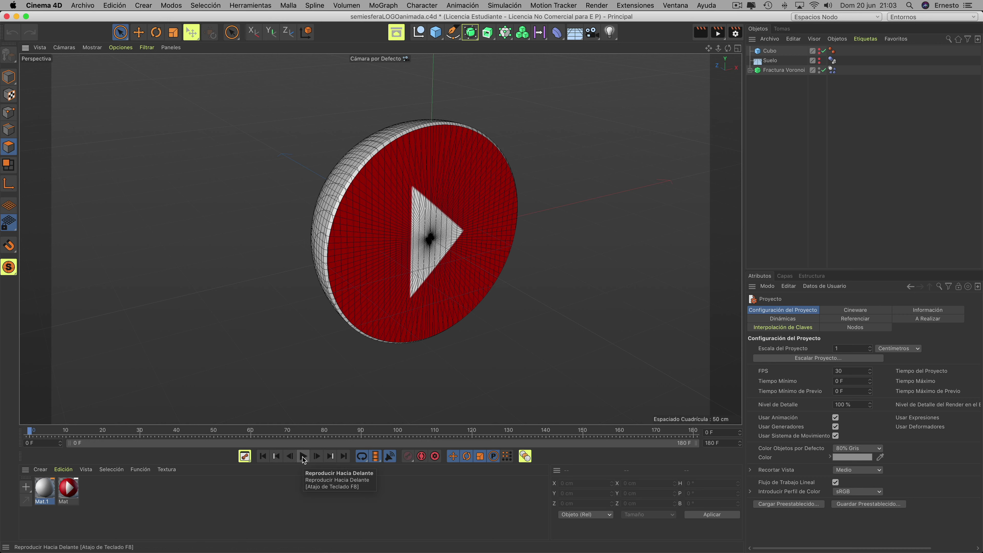
# Preview the Voronoi fracture of the play-button logo, then start a new empty scene
pyautogui.click(303, 456)
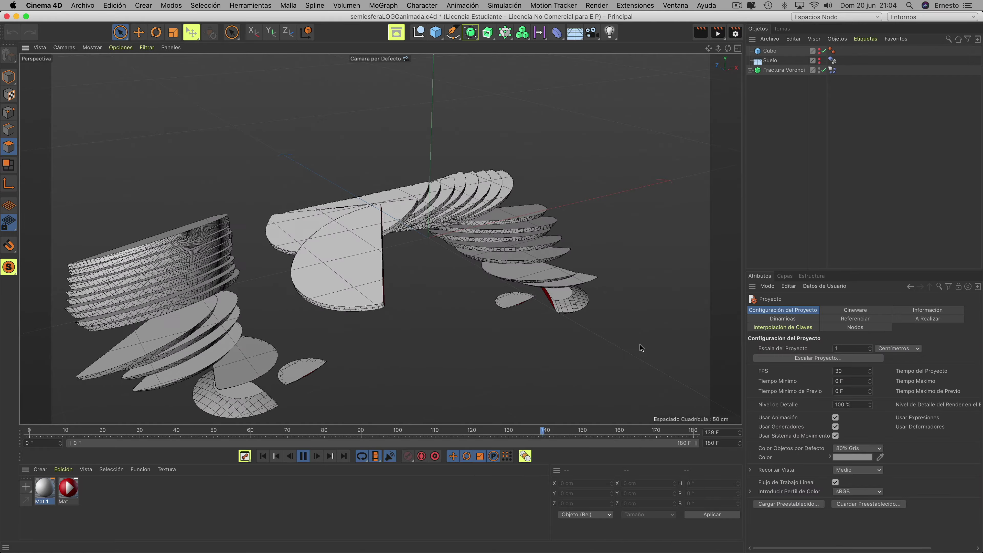
pyautogui.click(303, 457)
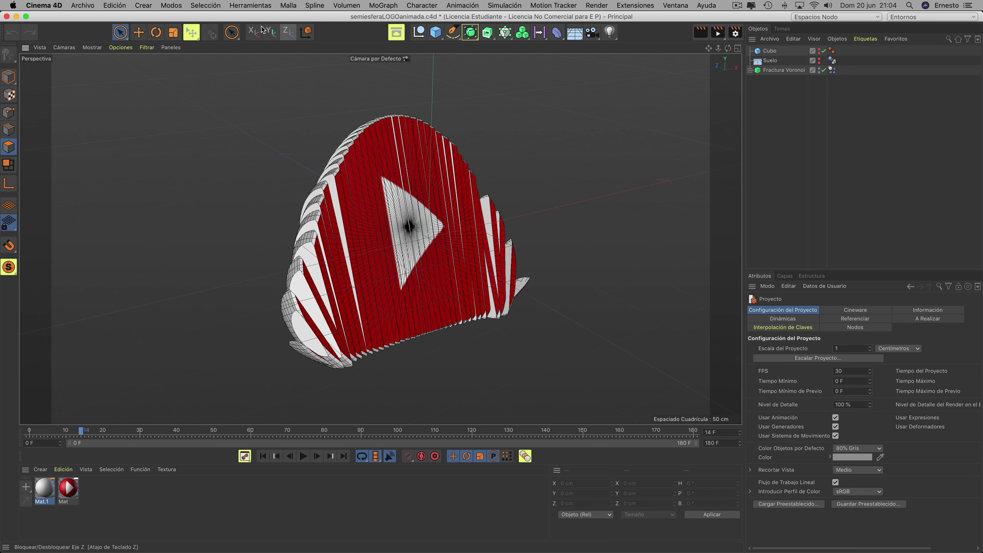
pyautogui.click(84, 6)
# Add a Sphere primitive to the new empty scene
pyautogui.click(83, 23)
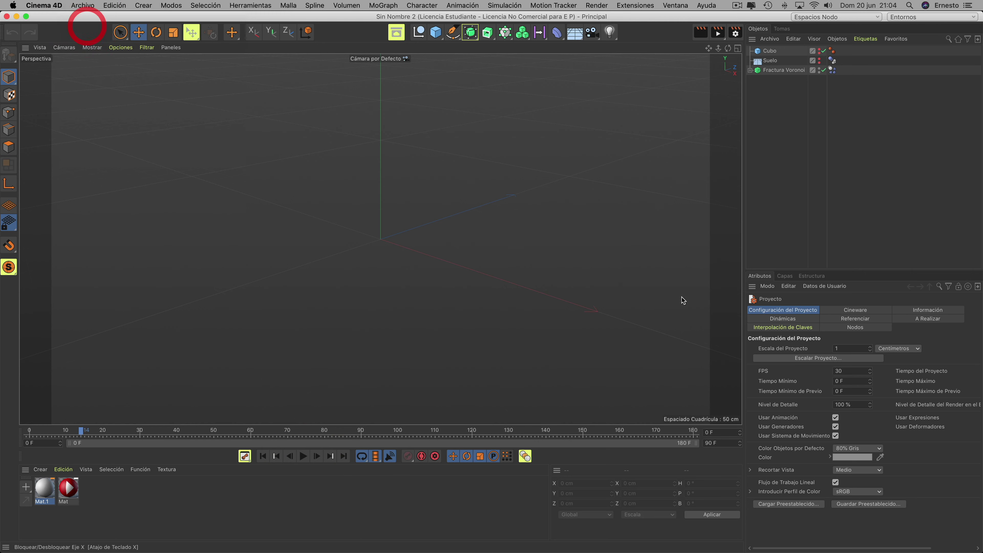
pyautogui.click(438, 35)
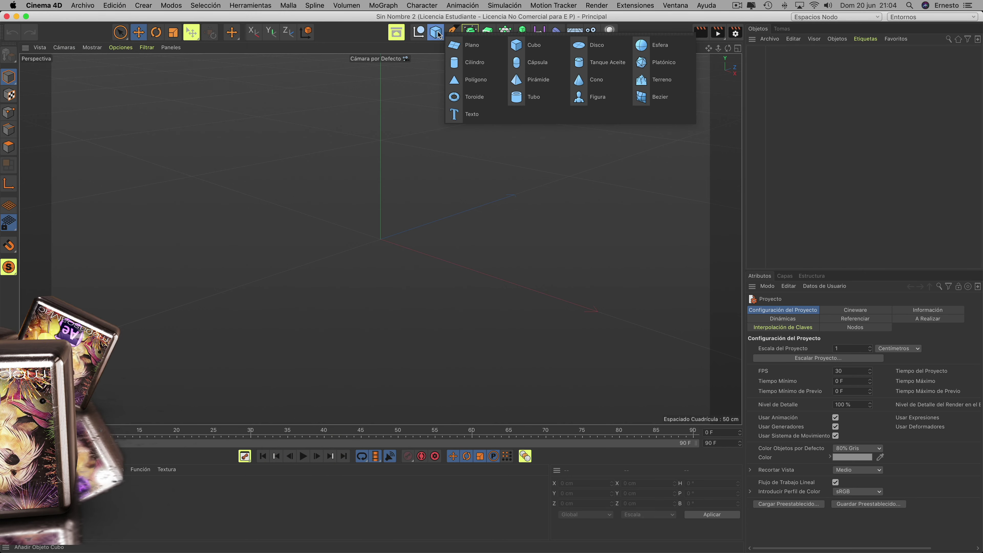
pyautogui.click(653, 46)
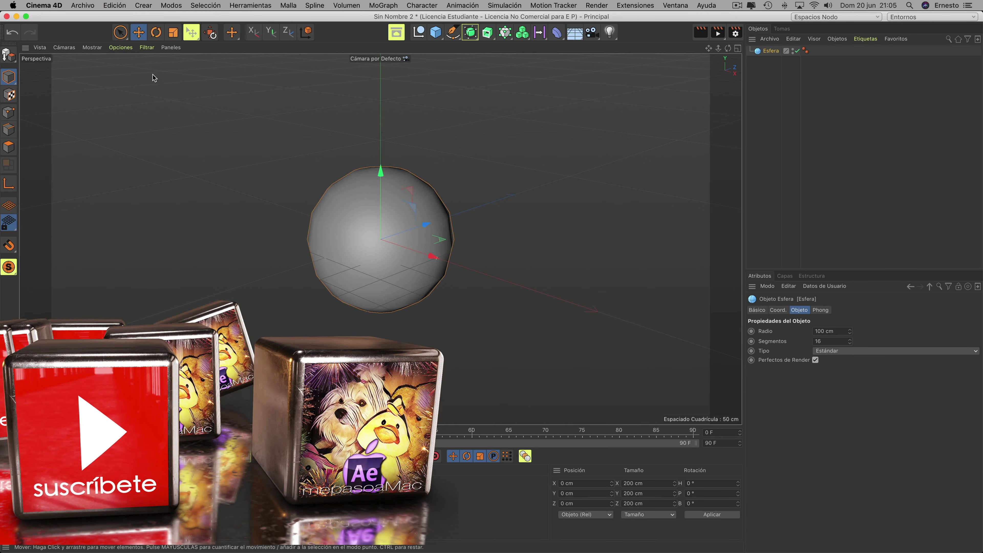
# Show the sphere in Gouraud Shading (Lines) and raise its segments to 110
pyautogui.click(93, 48)
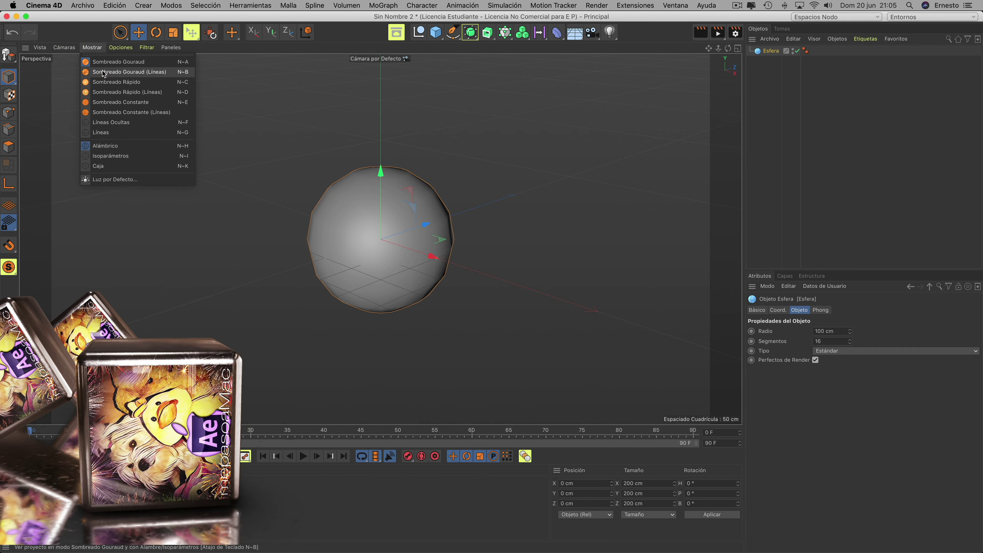
pyautogui.click(102, 72)
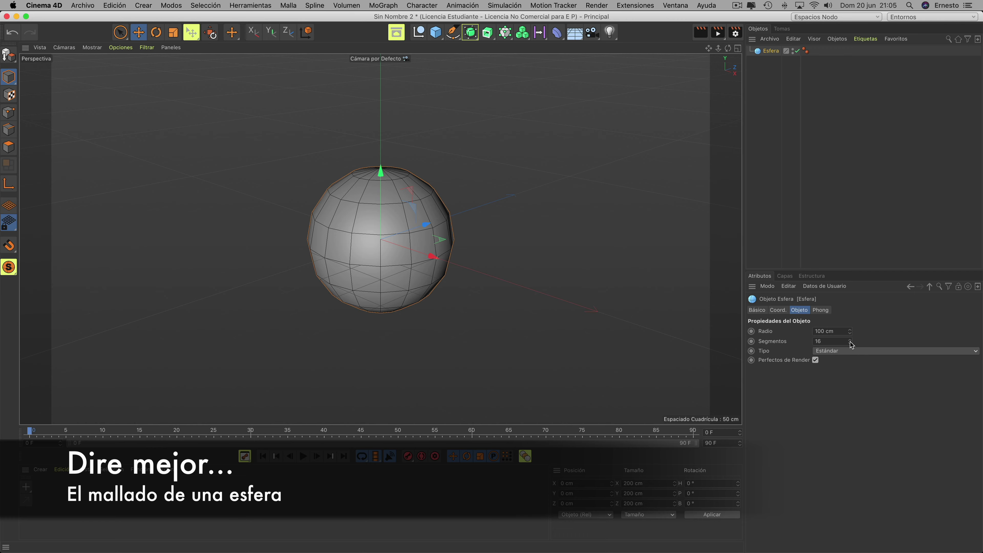
pyautogui.moveTo(851, 340)
pyautogui.mouseDown()
pyautogui.moveTo(850, 310)
pyautogui.moveTo(849, 333)
pyautogui.mouseUp()
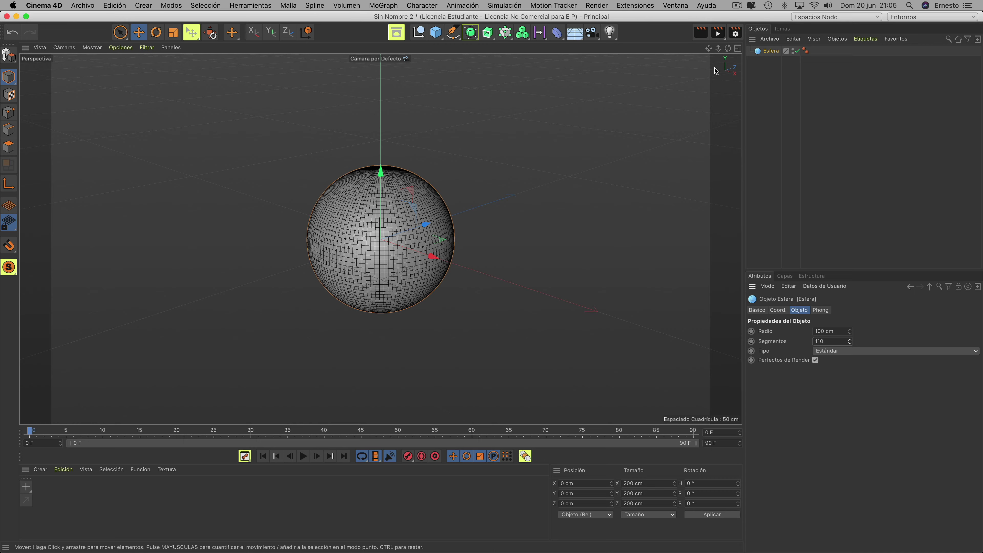
pyautogui.moveTo(729, 48)
pyautogui.mouseDown()
pyautogui.moveTo(379, 238)
pyautogui.moveTo(681, 64)
pyautogui.mouseUp()
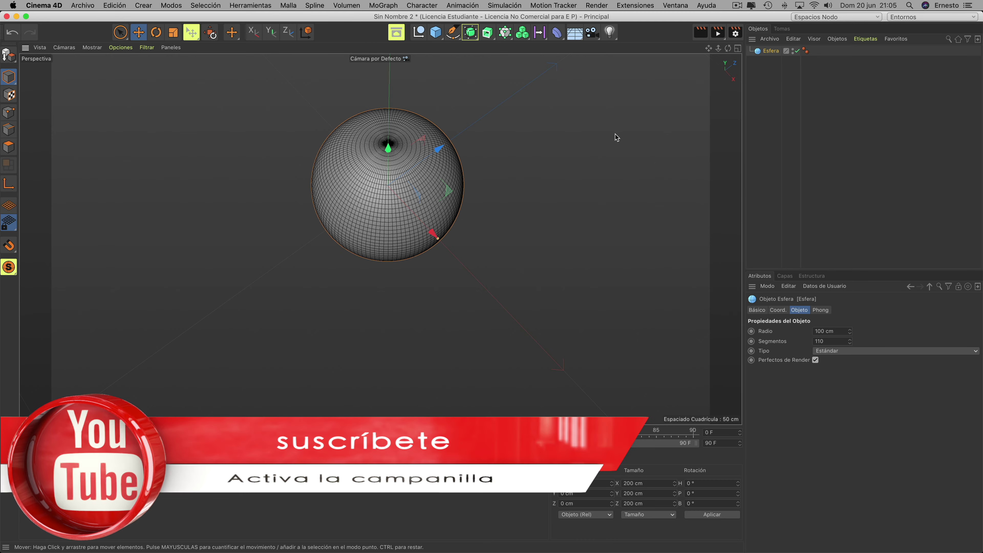
pyautogui.moveTo(728, 48)
pyautogui.mouseDown()
pyautogui.moveTo(380, 239)
pyautogui.moveTo(402, 216)
pyautogui.mouseUp()
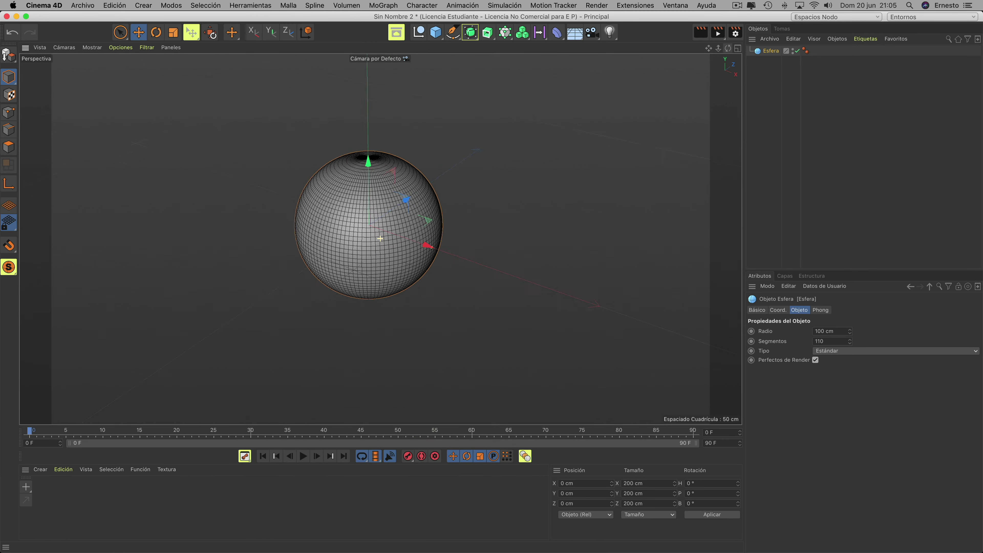
# Rotate the sphere to P 90° and switch to the four-view layout
pyautogui.click(156, 34)
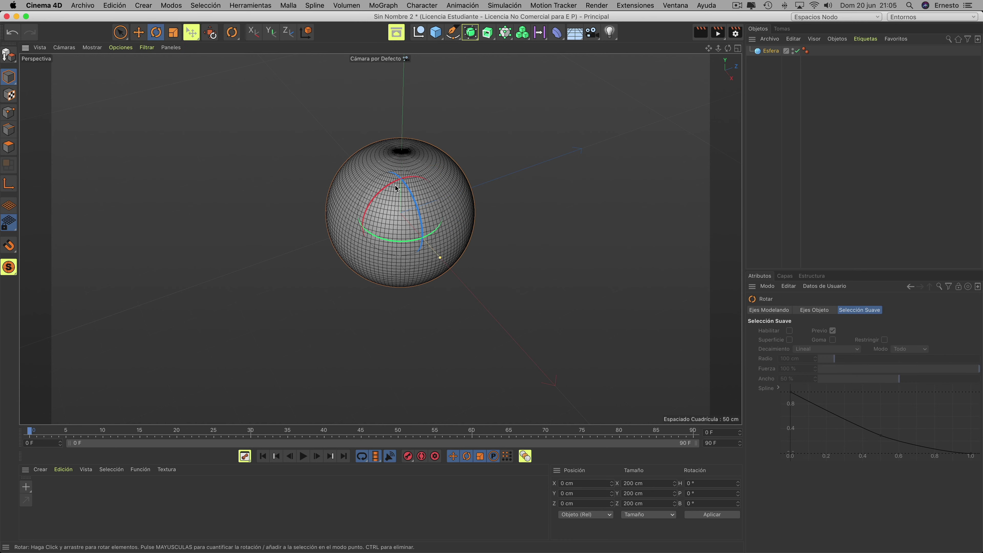
pyautogui.moveTo(394, 188)
pyautogui.mouseDown()
pyautogui.moveTo(370, 202)
pyautogui.moveTo(351, 245)
pyautogui.moveTo(426, 233)
pyautogui.mouseUp()
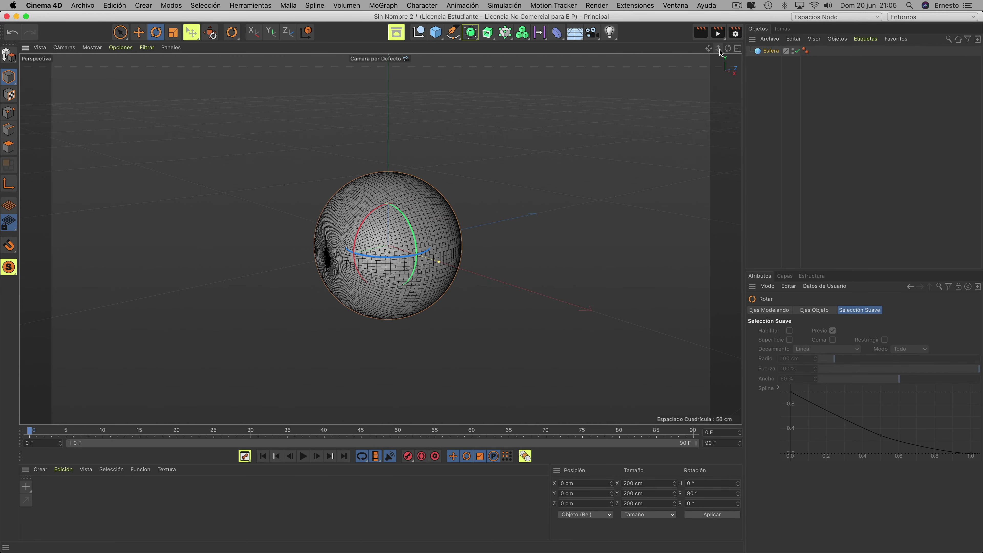
pyautogui.moveTo(719, 49); pyautogui.dragTo(728, 51)
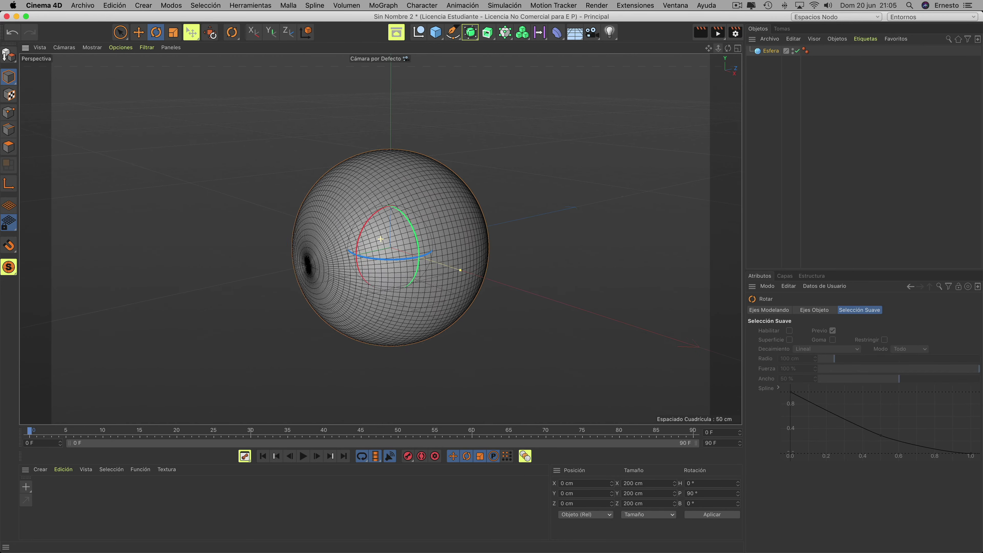
pyautogui.click(738, 49)
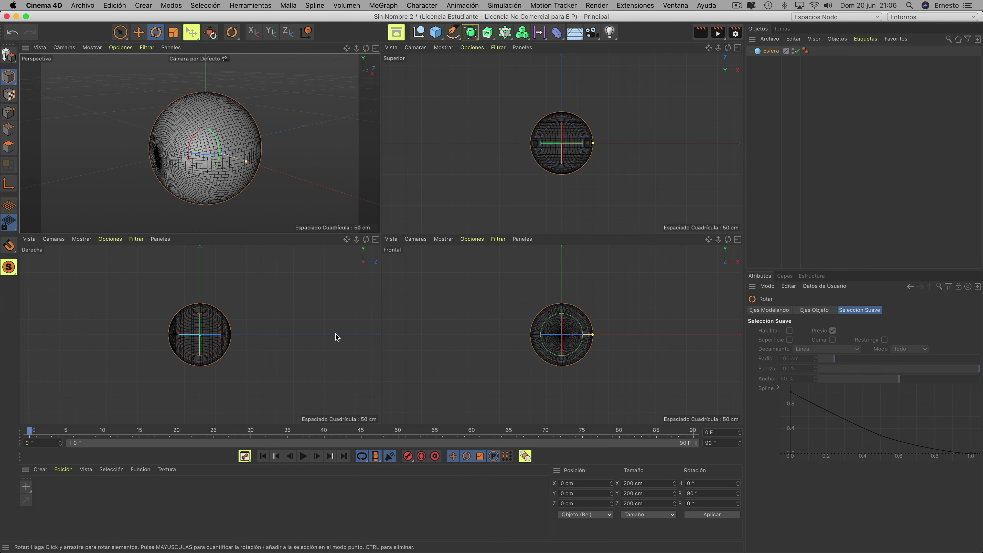
# Choose Rectangle Selection and make the sphere an editable polygon object
pyautogui.click(120, 34)
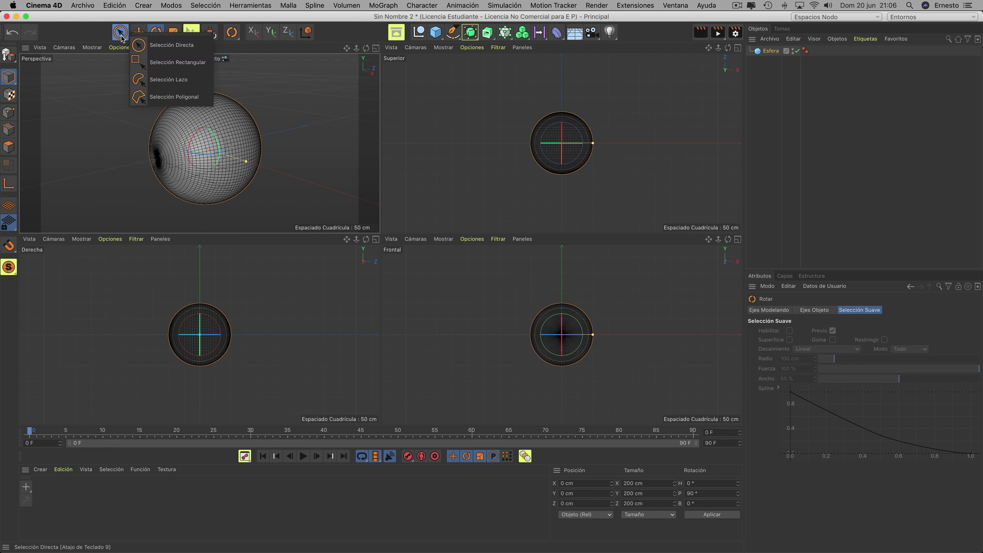
pyautogui.click(173, 67)
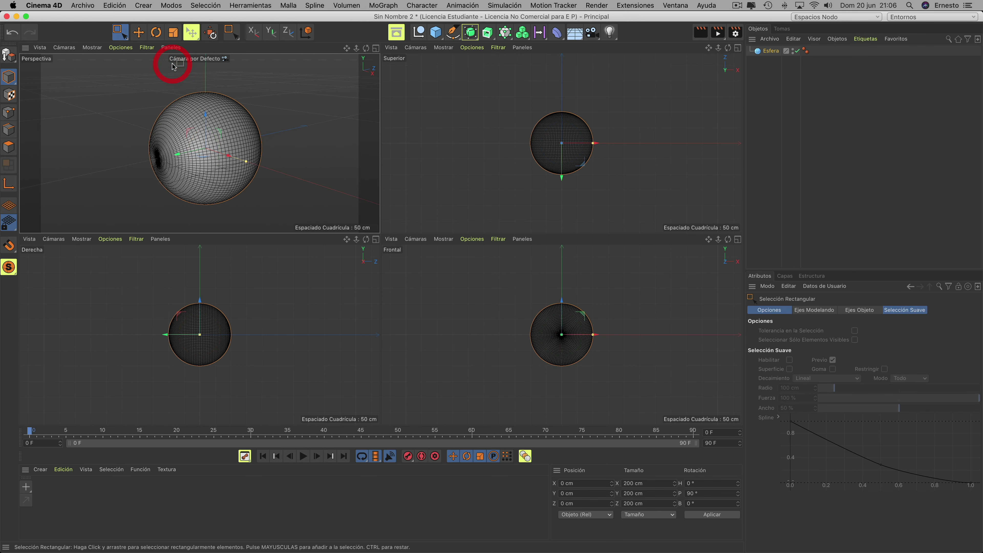
pyautogui.click(774, 51)
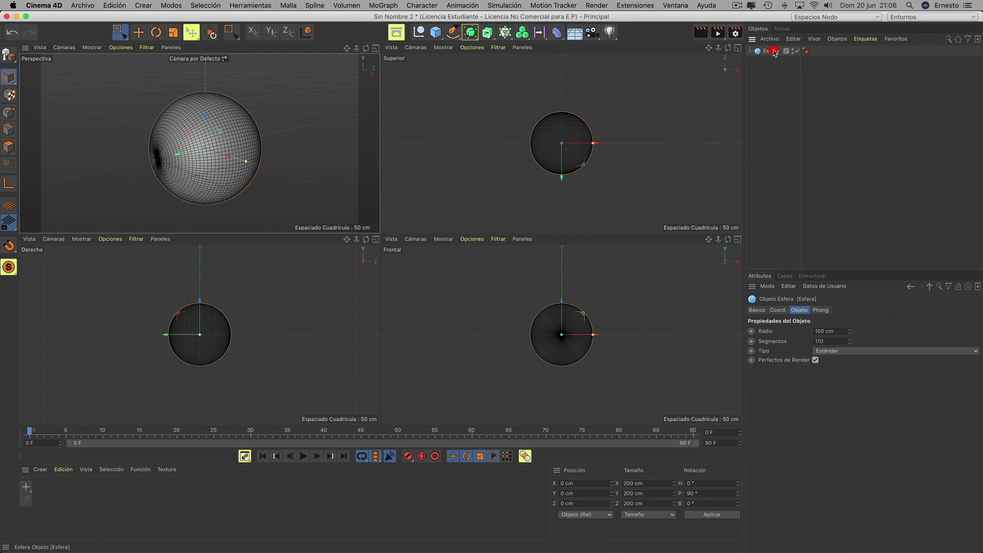
pyautogui.click(5, 57)
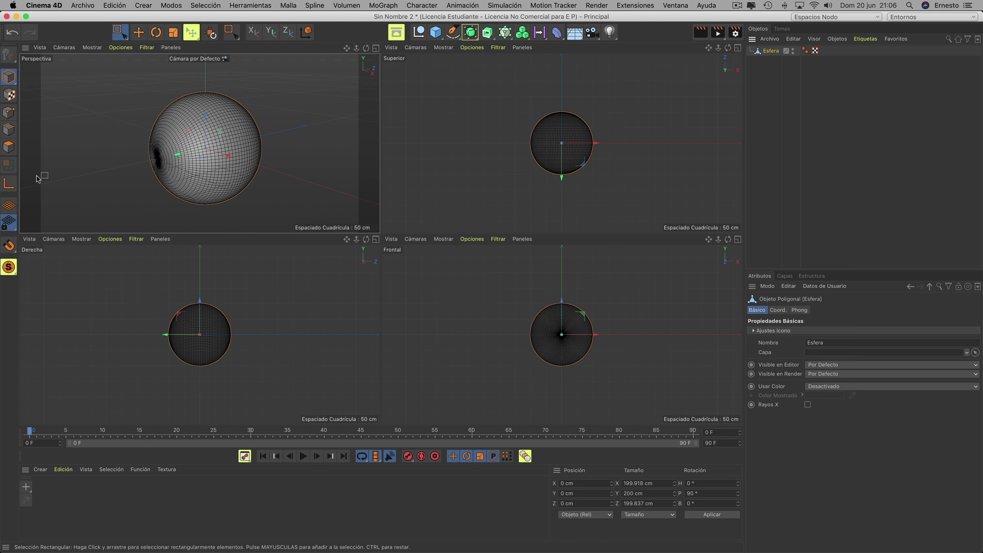
pyautogui.click(11, 151)
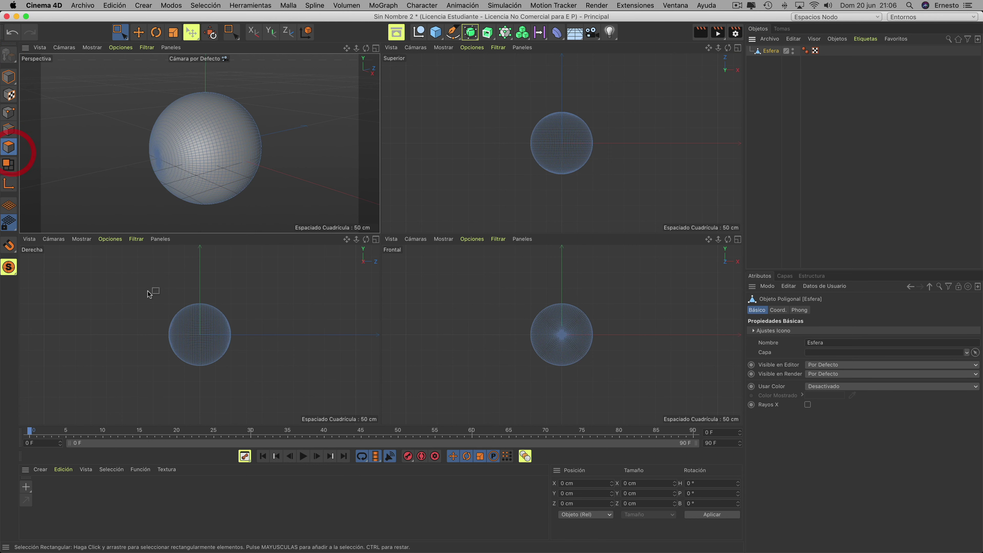
# Box-select half the sphere's polygons in the Right view and delete them
pyautogui.moveTo(133, 270); pyautogui.dragTo(197, 361)
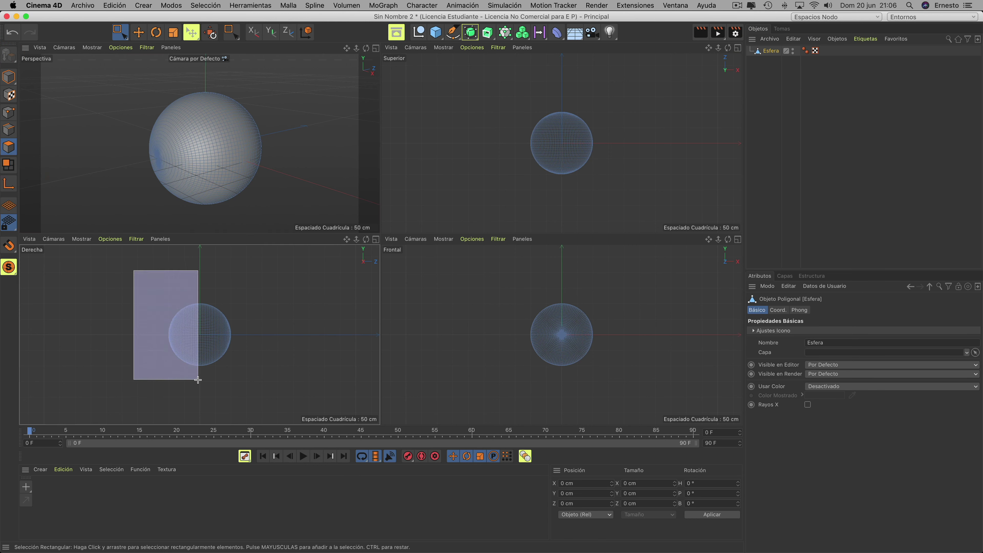
pyautogui.moveTo(198, 381); pyautogui.dragTo(200, 383)
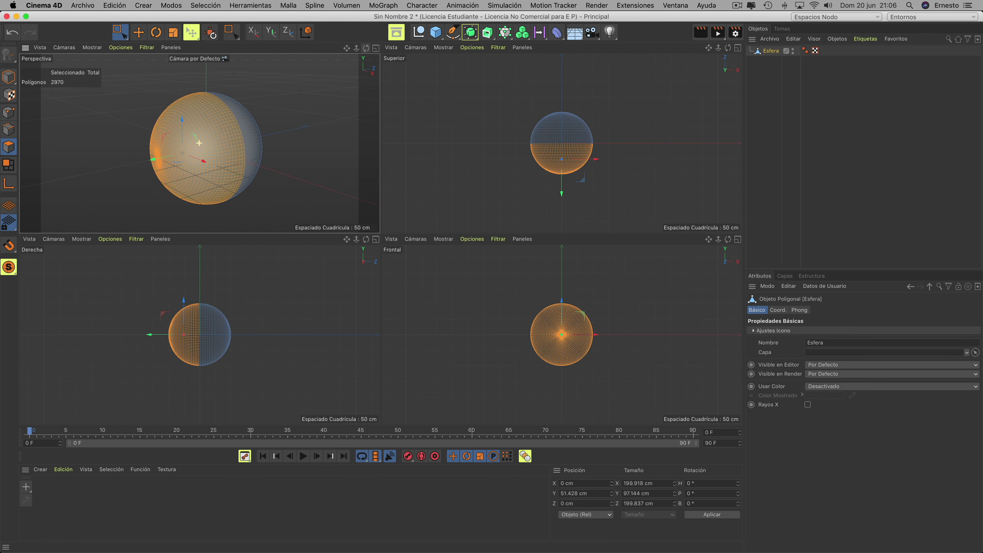
pyautogui.keyDown('alt'); pyautogui.moveTo(271, 140); pyautogui.dragTo(199, 143); pyautogui.keyUp('alt')
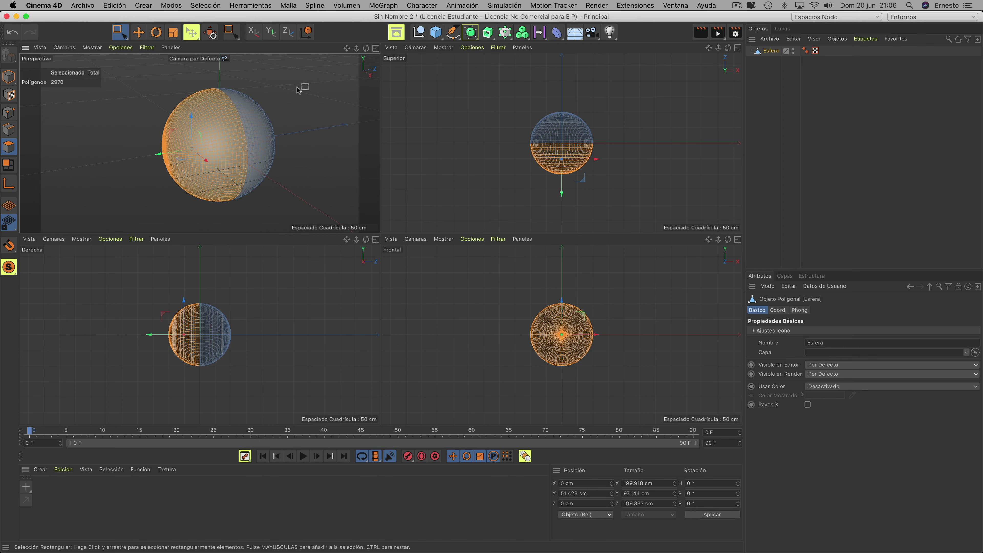
pyautogui.press('Delete')
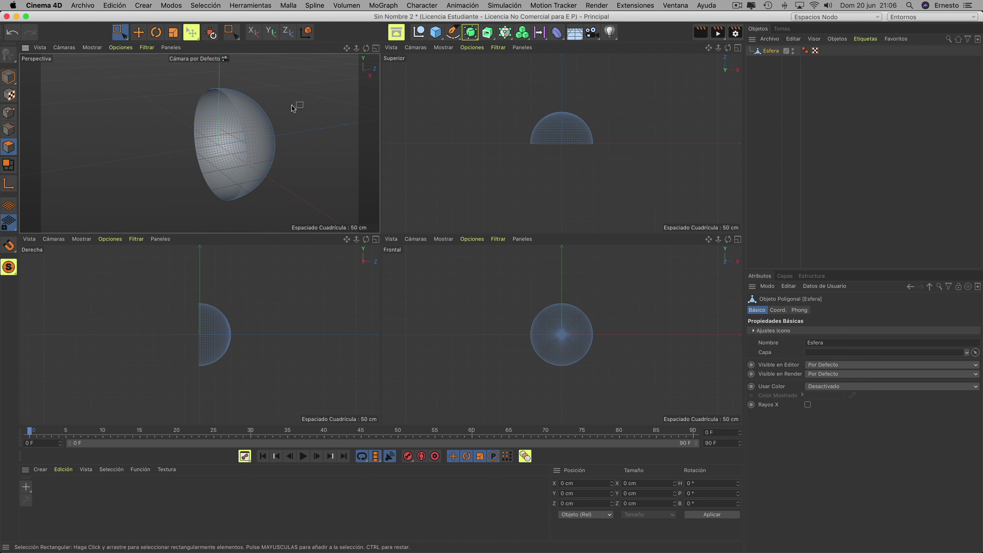
# Maximize the Perspective view on the hemisphere's cut face and enable Loop Selection
pyautogui.click(376, 49)
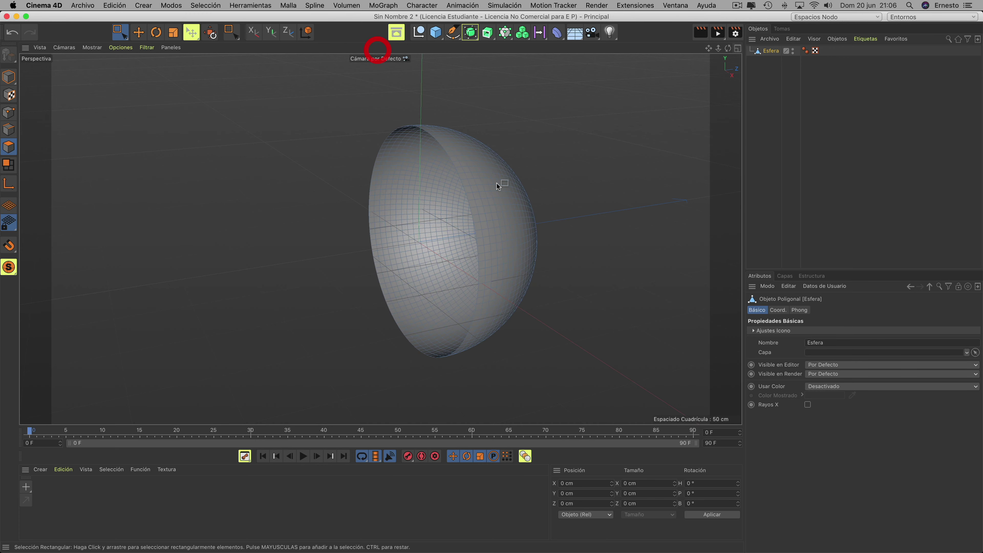
pyautogui.moveTo(729, 51); pyautogui.dragTo(731, 50)
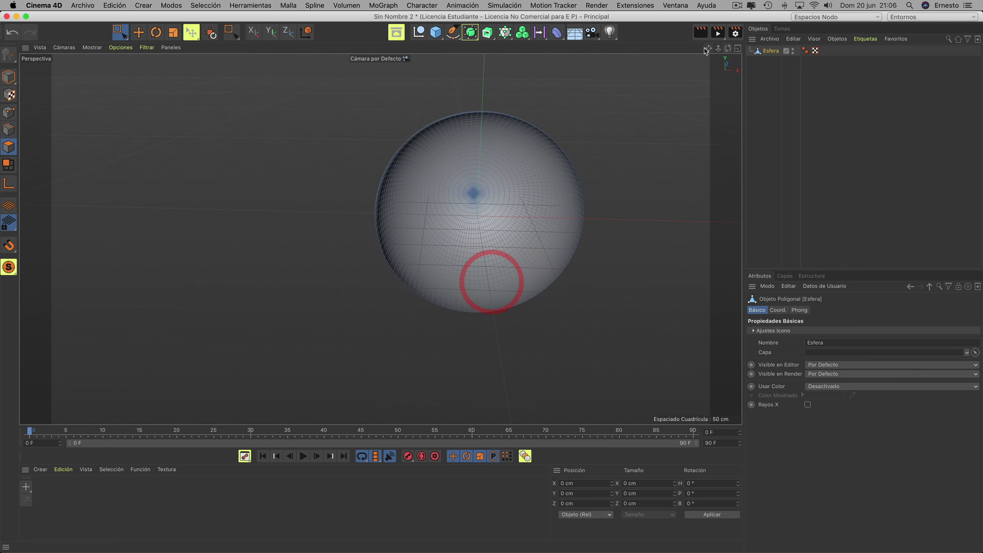
pyautogui.moveTo(380, 239); pyautogui.dragTo(380, 239)
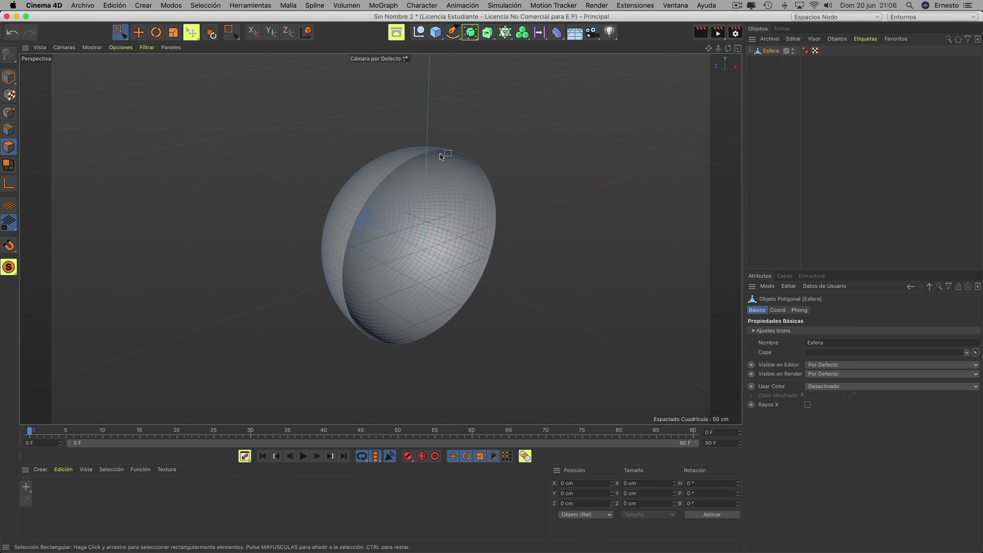
pyautogui.click(200, 6)
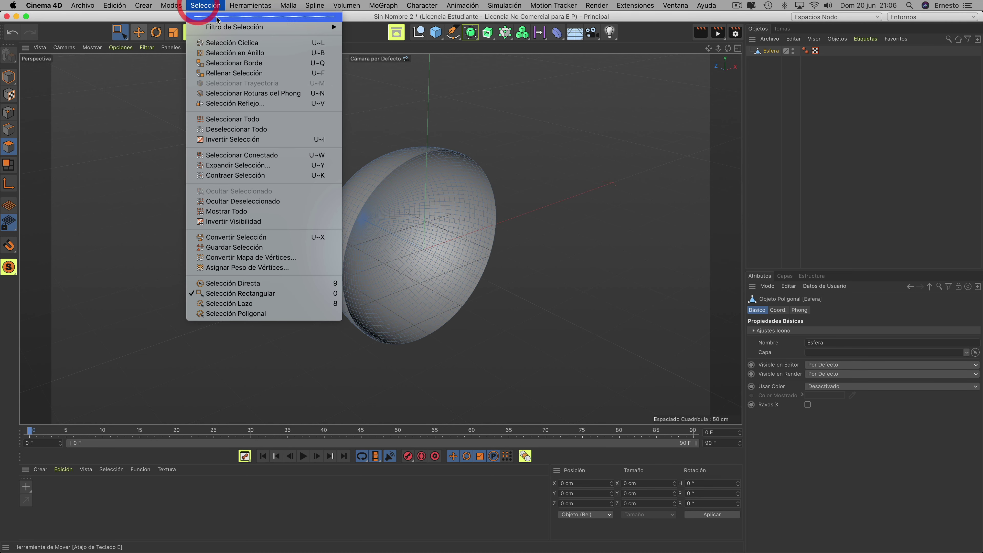
pyautogui.click(222, 43)
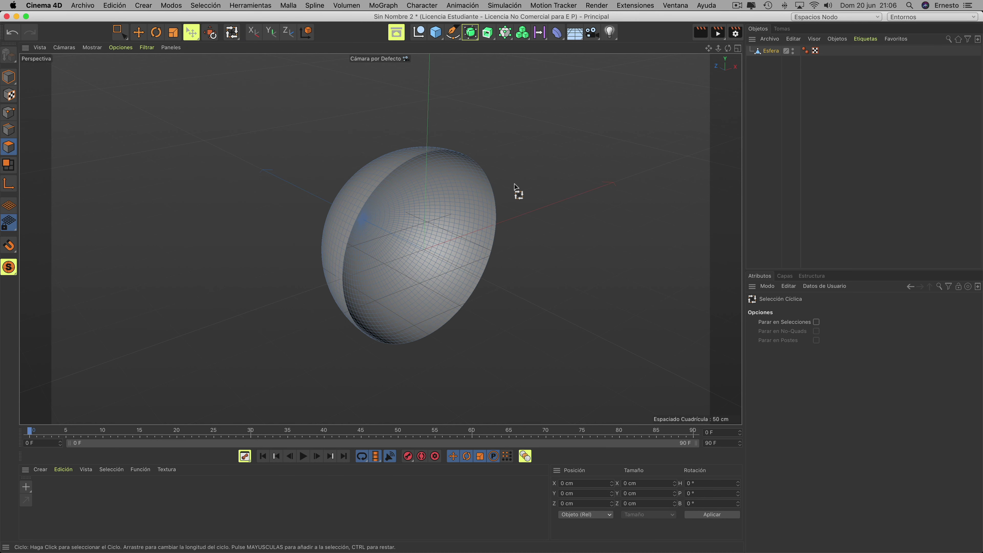
# Zoom in on the half-sphere and switch to Edge mode with the Scale tool
pyautogui.keyDown('alt'); pyautogui.moveTo(515, 184); pyautogui.dragTo(523, 152, button='right'); pyautogui.keyUp('alt')
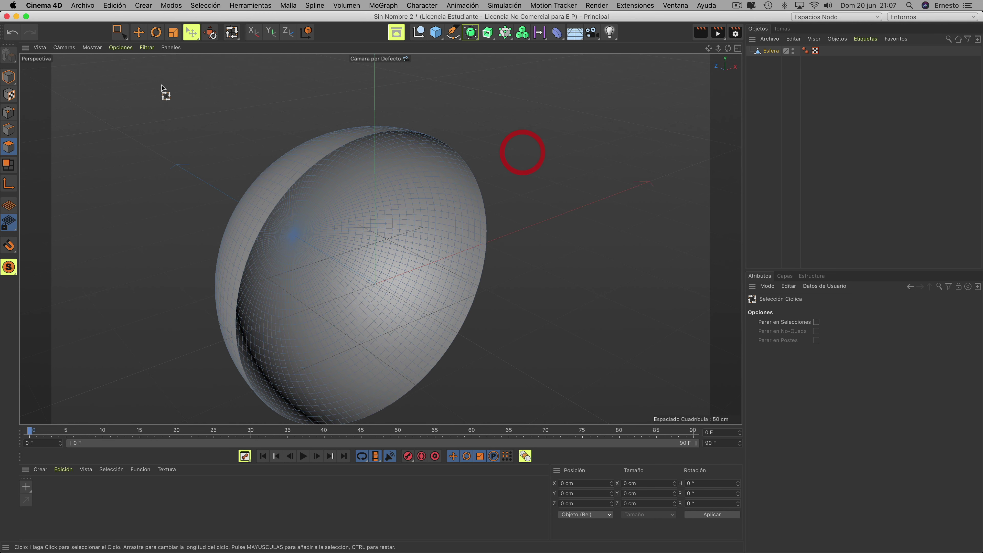
pyautogui.click(120, 34)
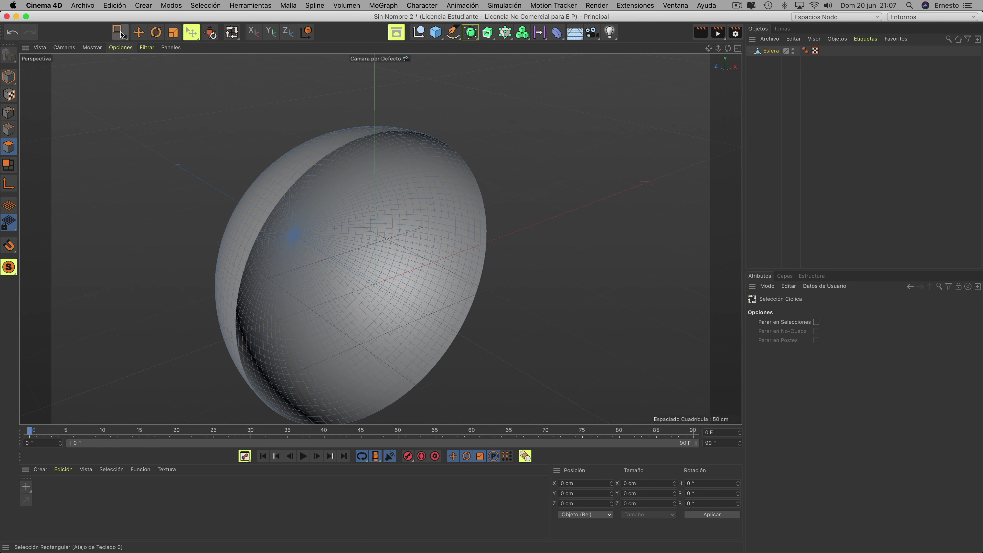
pyautogui.press('Escape')
pyautogui.click(9, 130)
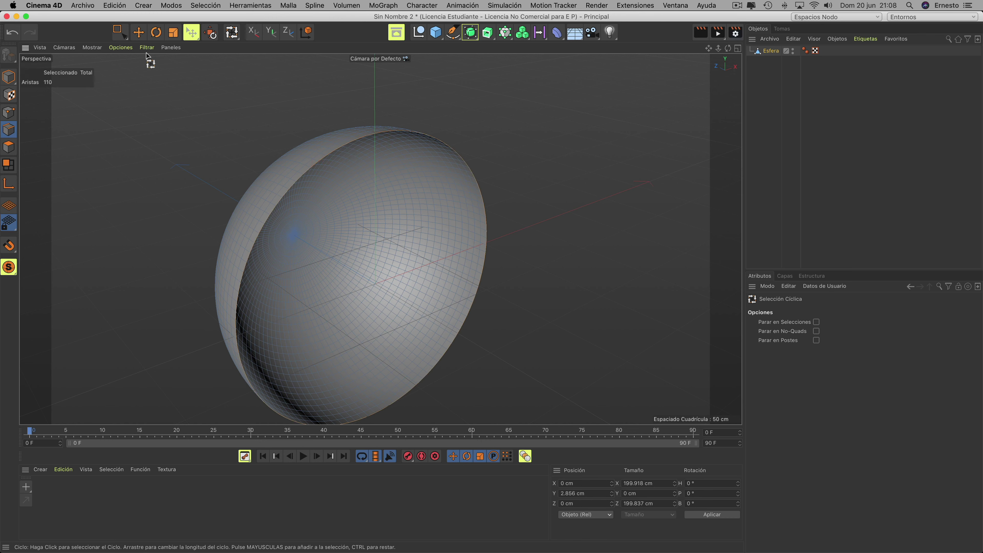
pyautogui.click(173, 34)
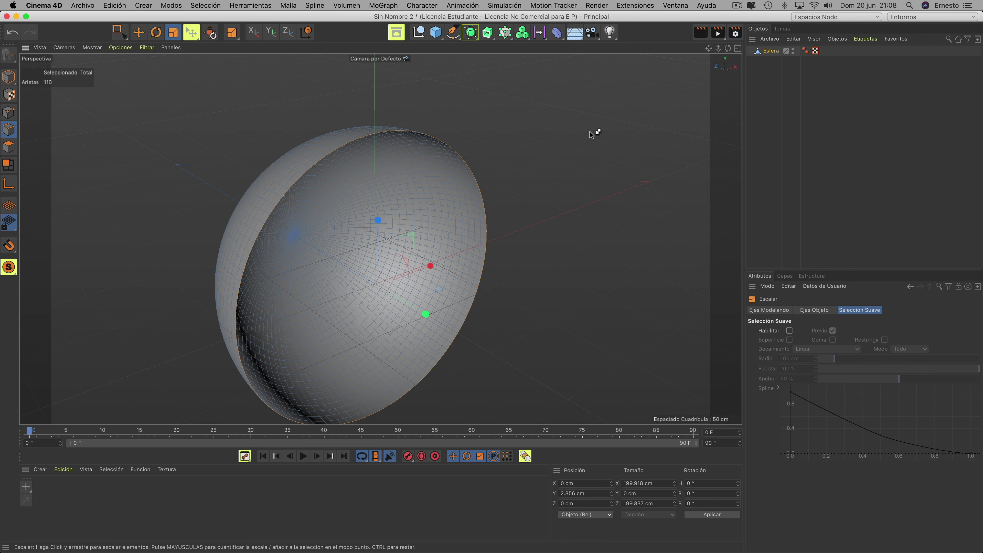
# Scale the open border loop inward and weld it to a single centre point
pyautogui.moveTo(605, 130); pyautogui.dragTo(465, 132)
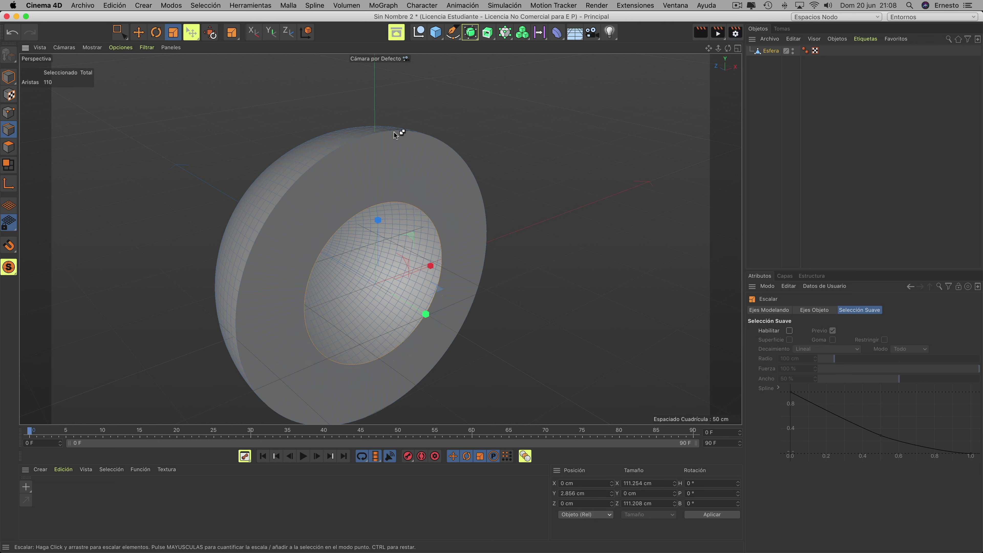
pyautogui.click(443, 132)
pyautogui.rightClick(588, 184)
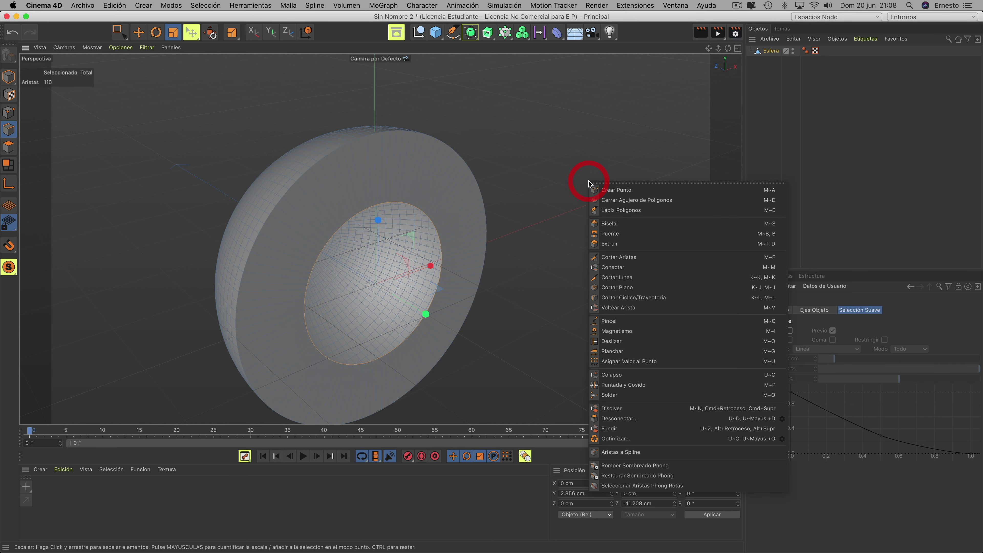
pyautogui.click(610, 395)
pyautogui.click(593, 237)
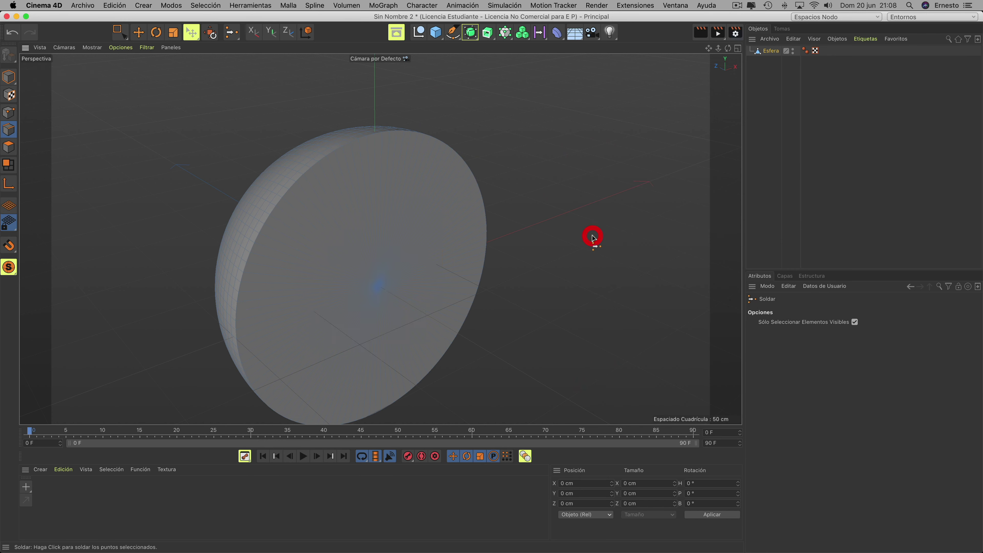
# Loop-select the rim edge of the half-sphere
pyautogui.moveTo(709, 91)
pyautogui.keyDown('alt'); pyautogui.mouseDown()
pyautogui.moveTo(380, 239)
pyautogui.moveTo(257, 141)
pyautogui.mouseUp(); pyautogui.keyUp('alt')
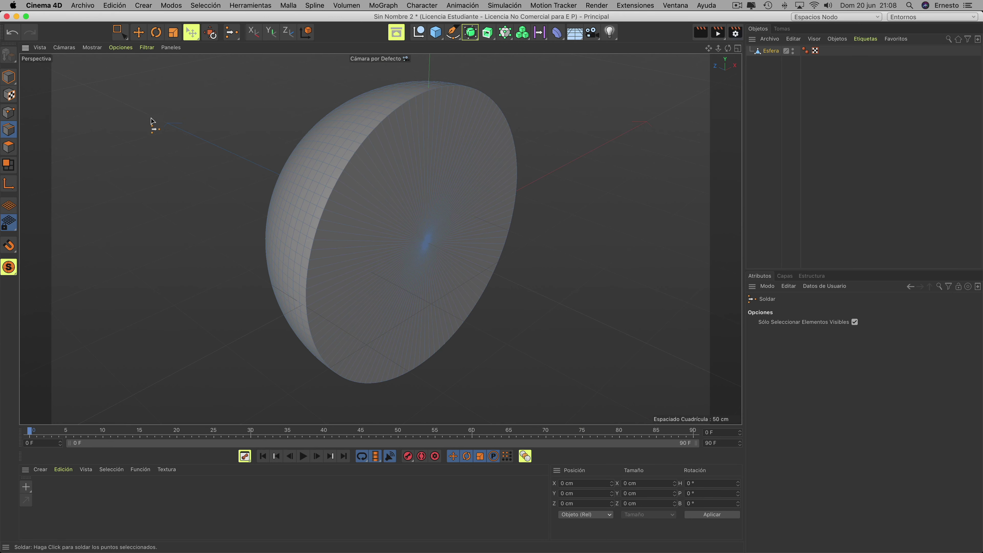
pyautogui.click(203, 5)
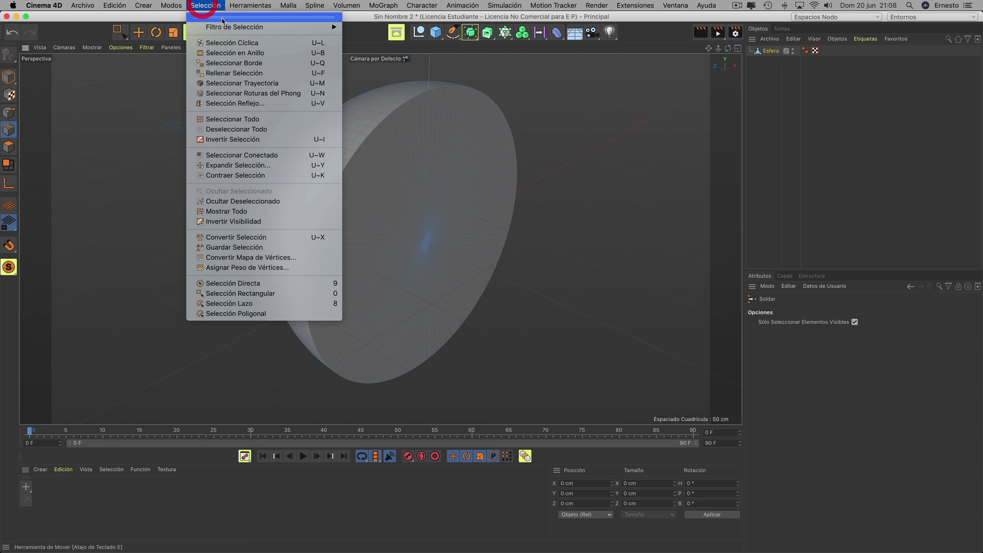
pyautogui.click(231, 43)
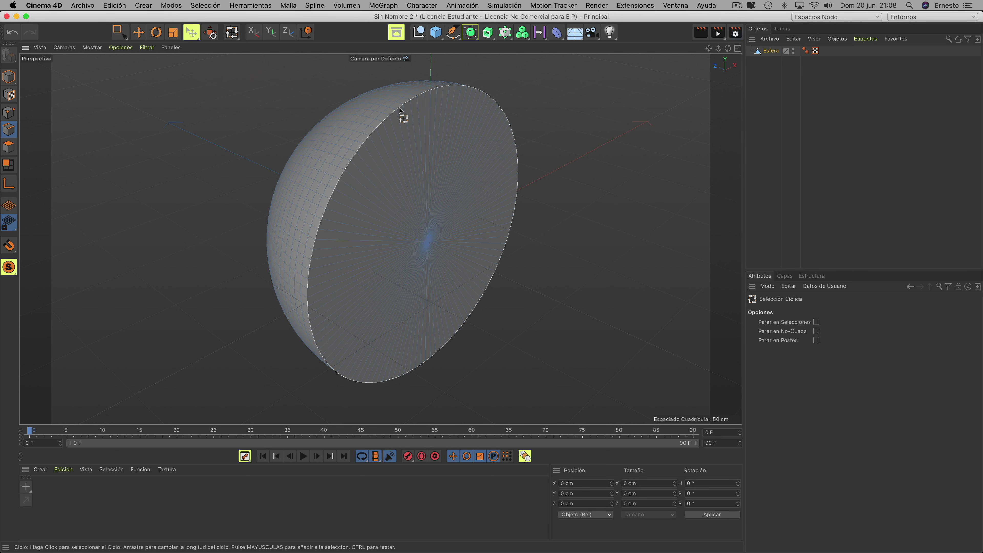
pyautogui.click(400, 108)
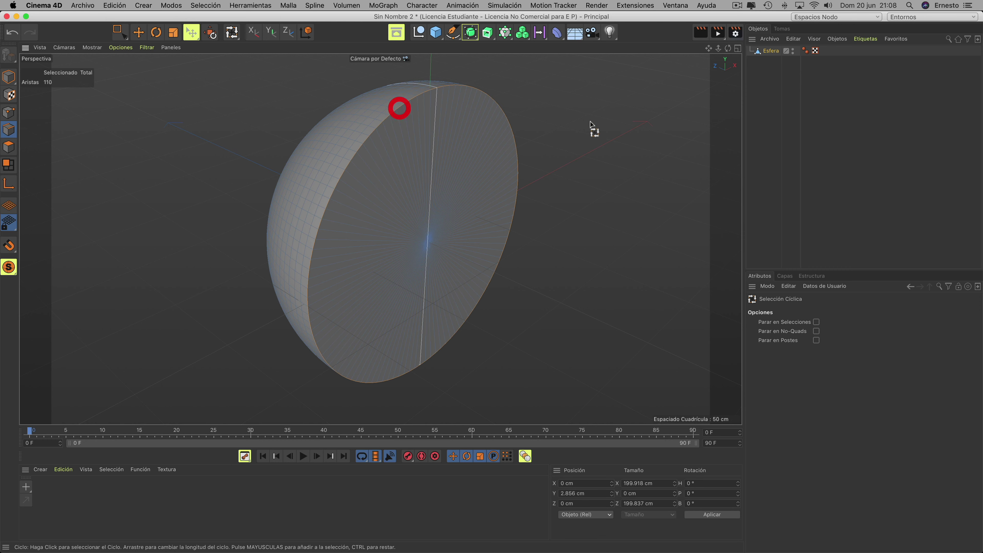
pyautogui.rightClick(634, 130)
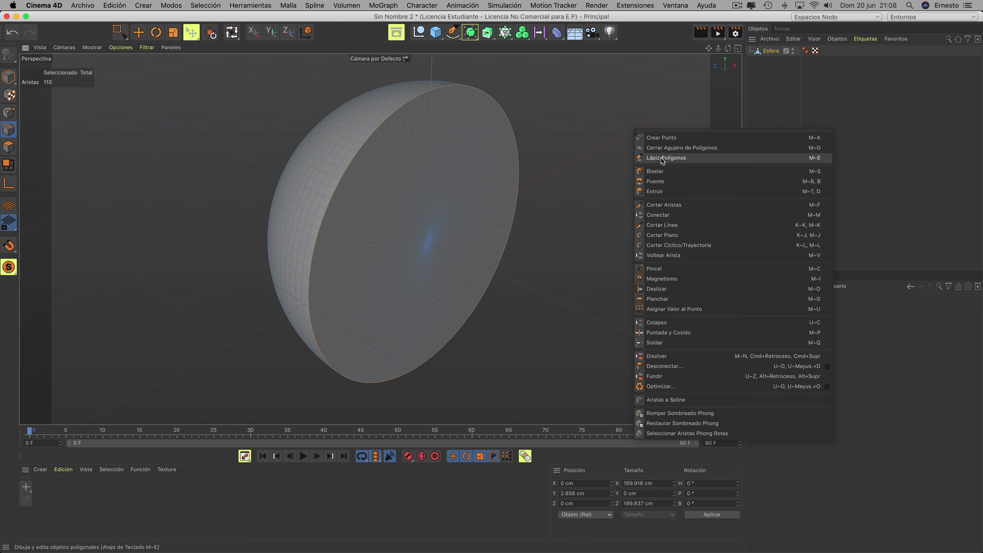
# Bevel the selected rim edges by roughly 1.5 cm, then deselect and inspect
pyautogui.click(655, 172)
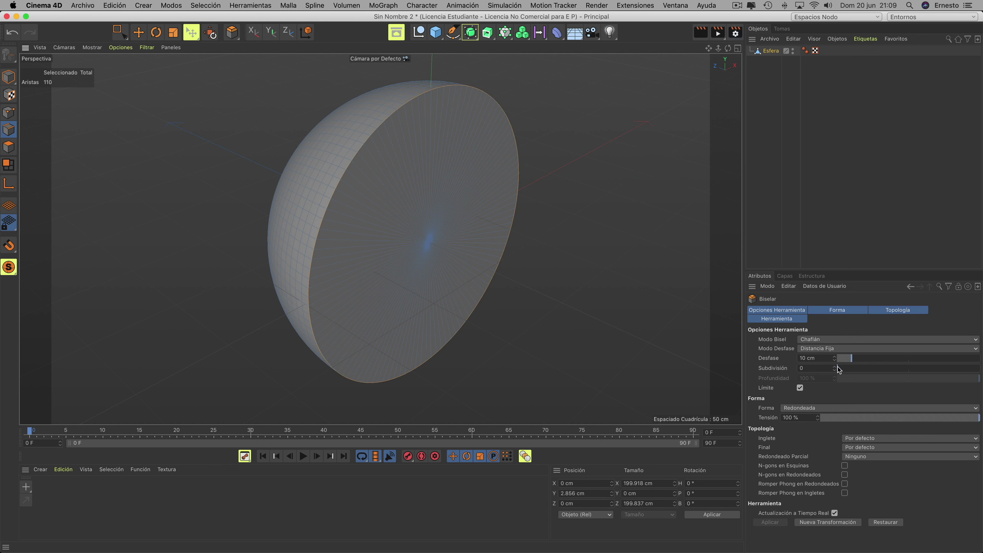
pyautogui.moveTo(655, 172)
pyautogui.mouseDown()
pyautogui.moveTo(671, 172)
pyautogui.moveTo(660, 170)
pyautogui.mouseUp()
pyautogui.click(775, 154)
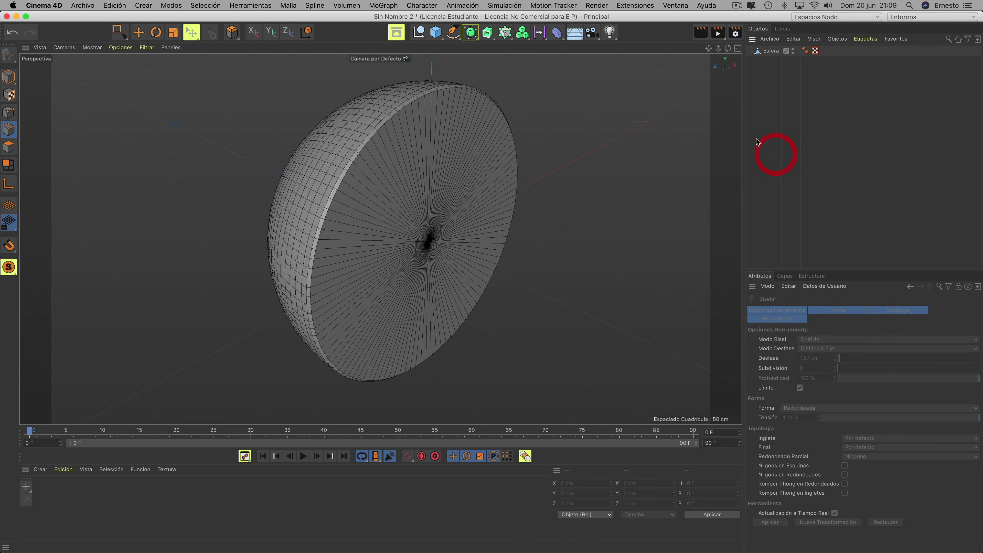
pyautogui.keyDown('alt'); pyautogui.moveTo(380, 238); pyautogui.dragTo(432, 151); pyautogui.keyUp('alt')
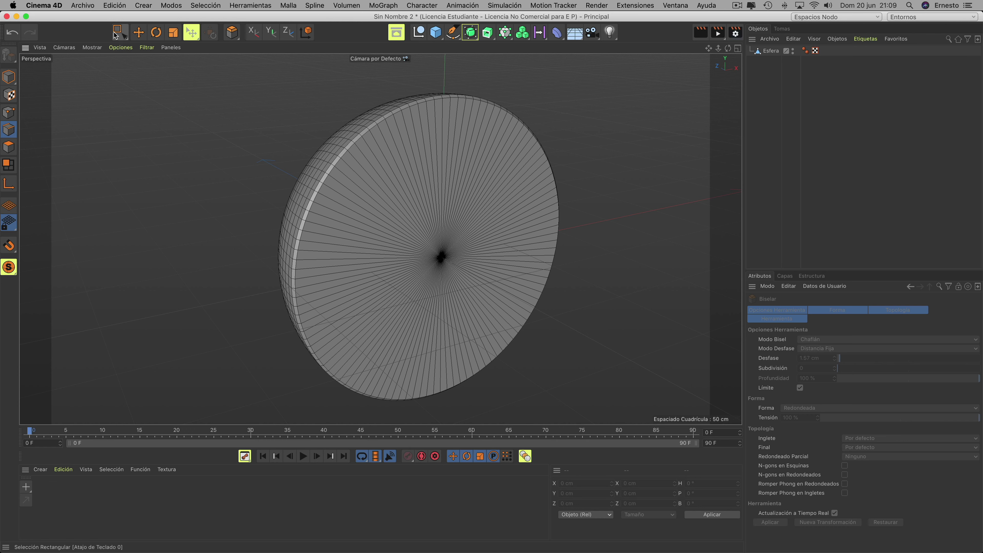
# Paint-select the flat face's polygons and create a new material named Mat
pyautogui.moveTo(117, 33); pyautogui.dragTo(163, 45)
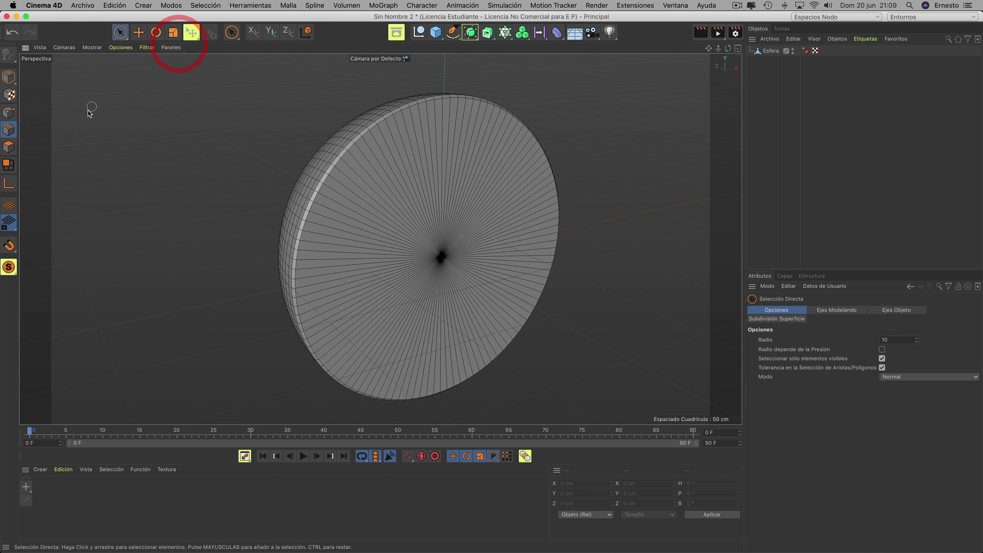
pyautogui.click(8, 147)
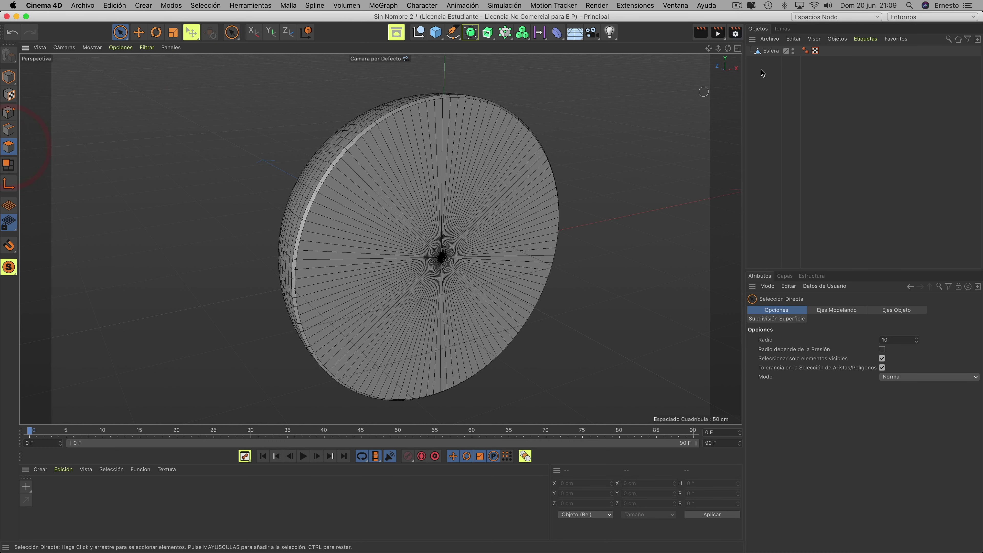
pyautogui.click(774, 51)
pyautogui.moveTo(416, 163)
pyautogui.mouseDown()
pyautogui.moveTo(431, 312)
pyautogui.moveTo(478, 286)
pyautogui.moveTo(502, 187)
pyautogui.moveTo(436, 162)
pyautogui.moveTo(313, 274)
pyautogui.mouseUp()
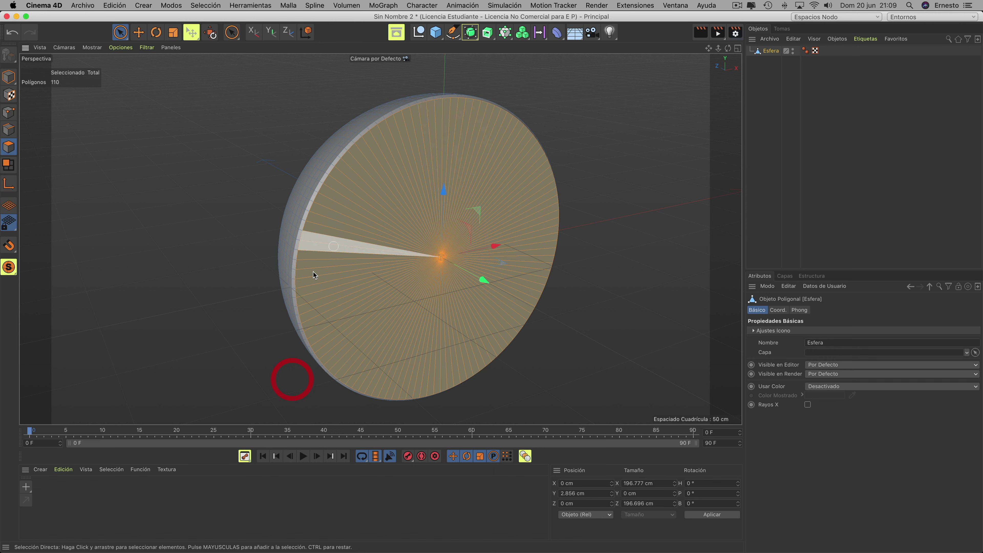
pyautogui.doubleClick(79, 507)
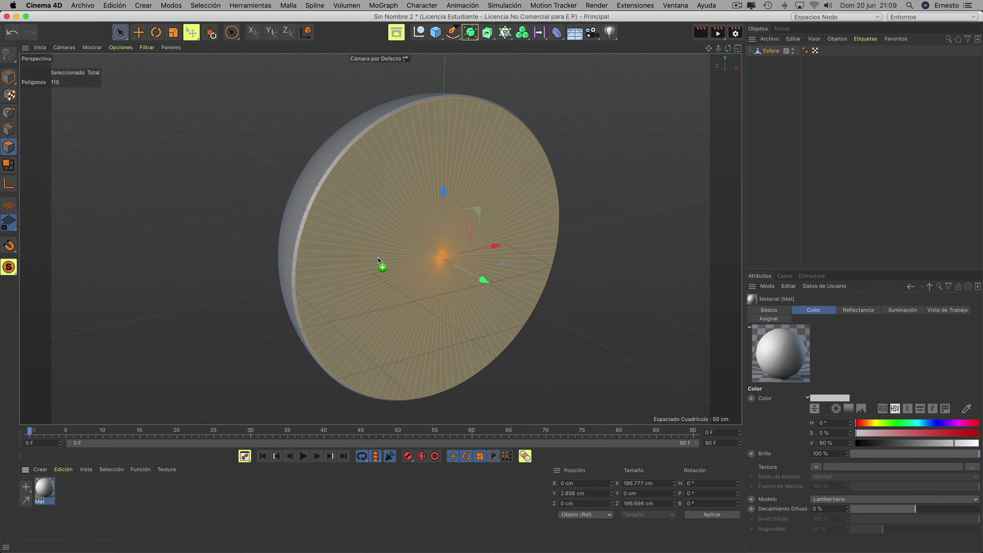
# Apply Mat to the flat face and load youtube-1495277_1920.png into its colour channel
pyautogui.moveTo(378, 258); pyautogui.dragTo(378, 258)
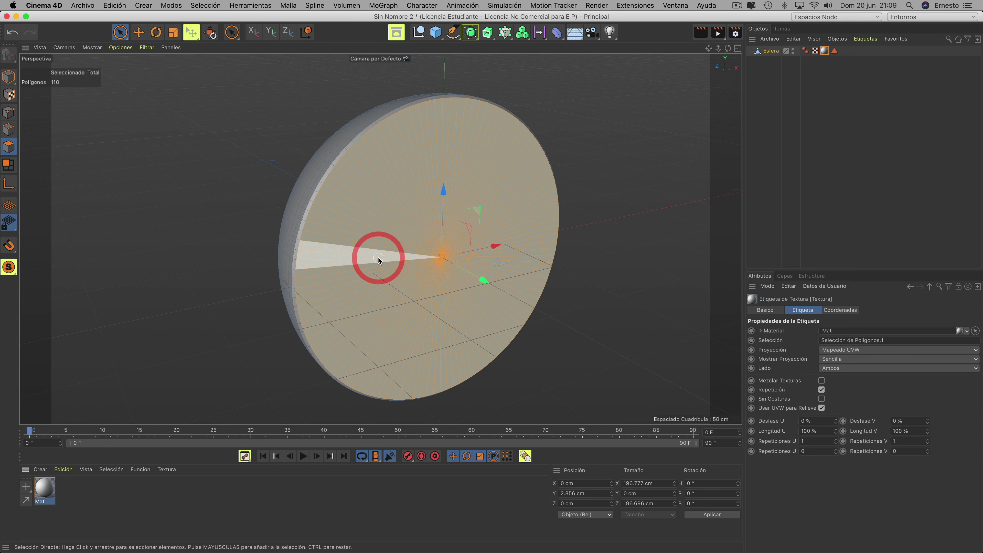
pyautogui.doubleClick(43, 490)
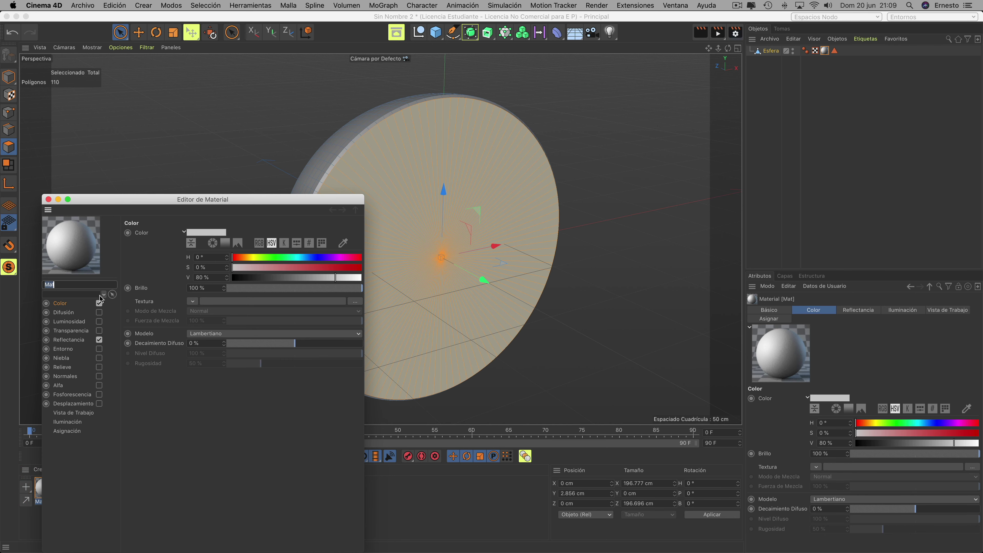
pyautogui.click(192, 302)
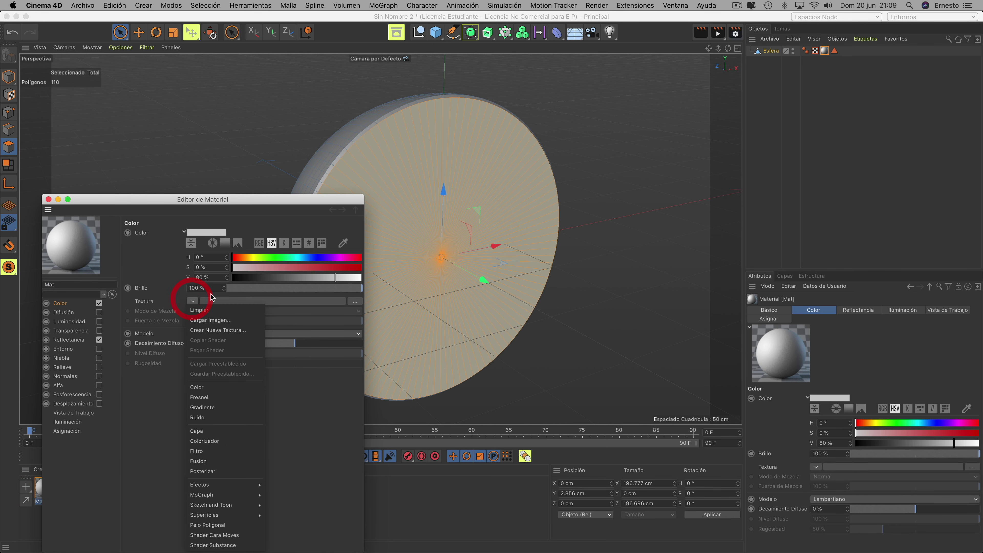
pyautogui.click(199, 317)
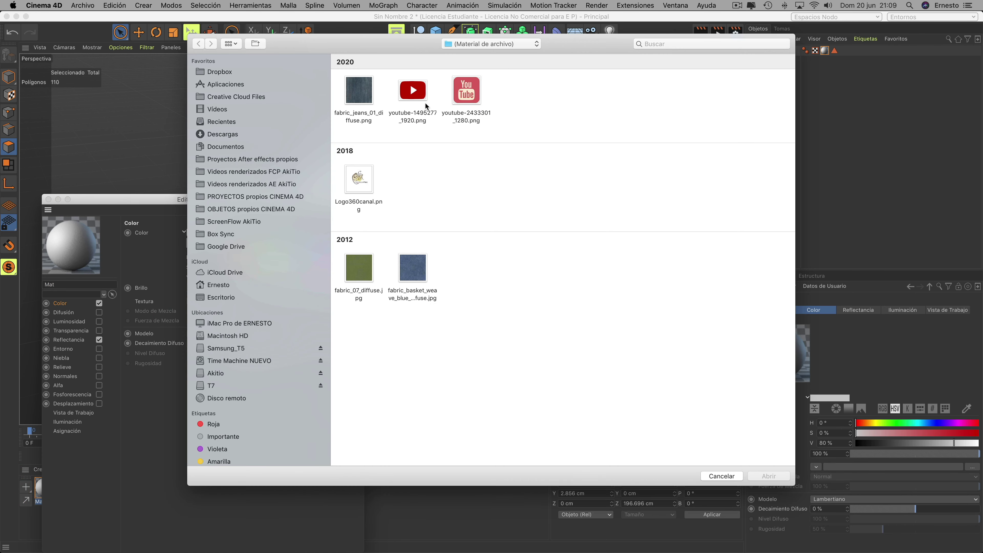
pyautogui.click(413, 93)
pyautogui.click(764, 476)
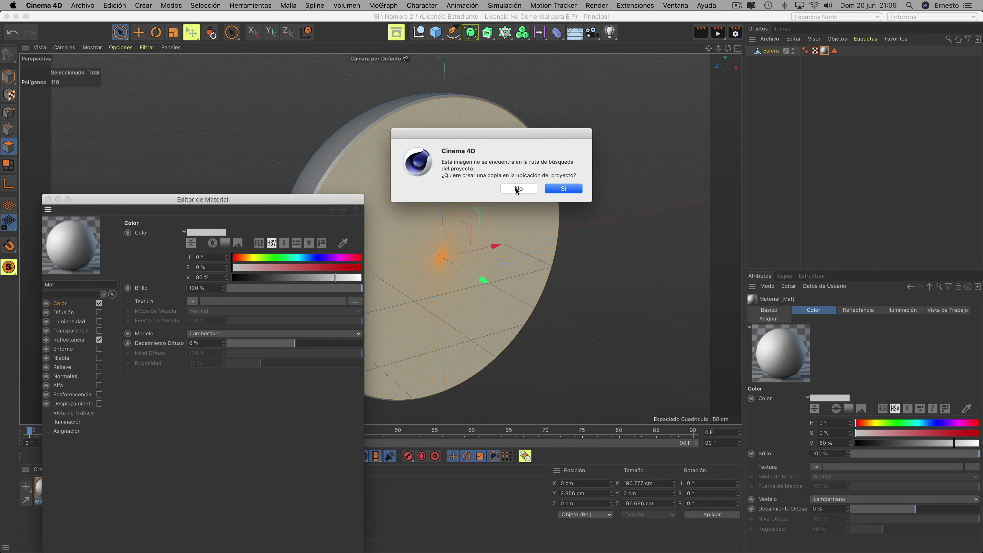
pyautogui.click(517, 189)
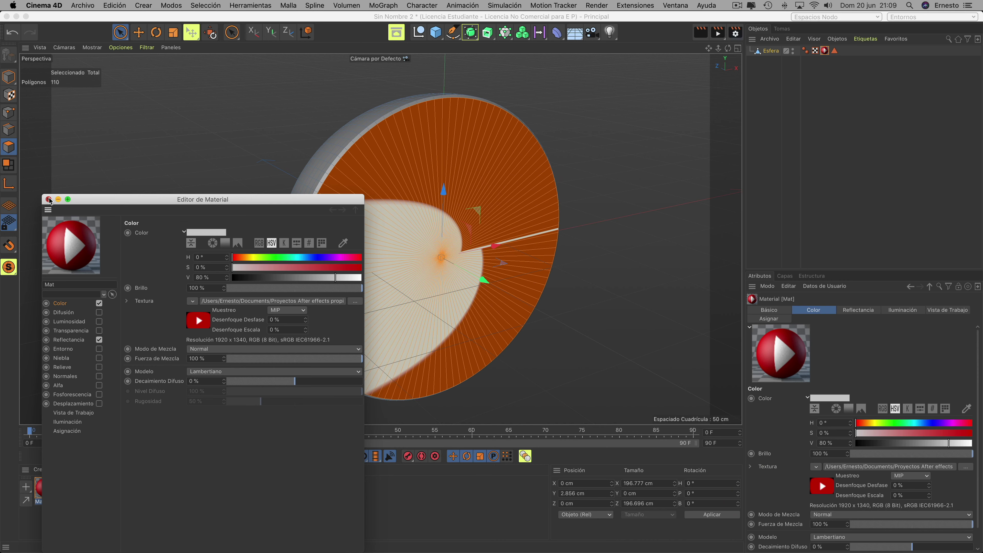
pyautogui.click(50, 200)
pyautogui.moveTo(728, 48); pyautogui.dragTo(380, 239)
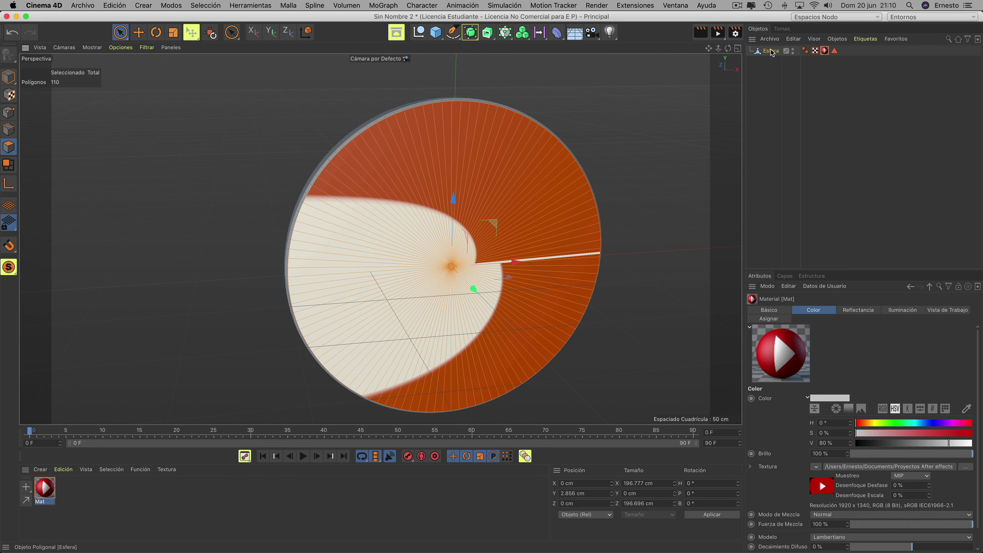
# Fit the logo texture to the sphere's outline in the Front view, then return to single Perspective view
pyautogui.click(738, 49)
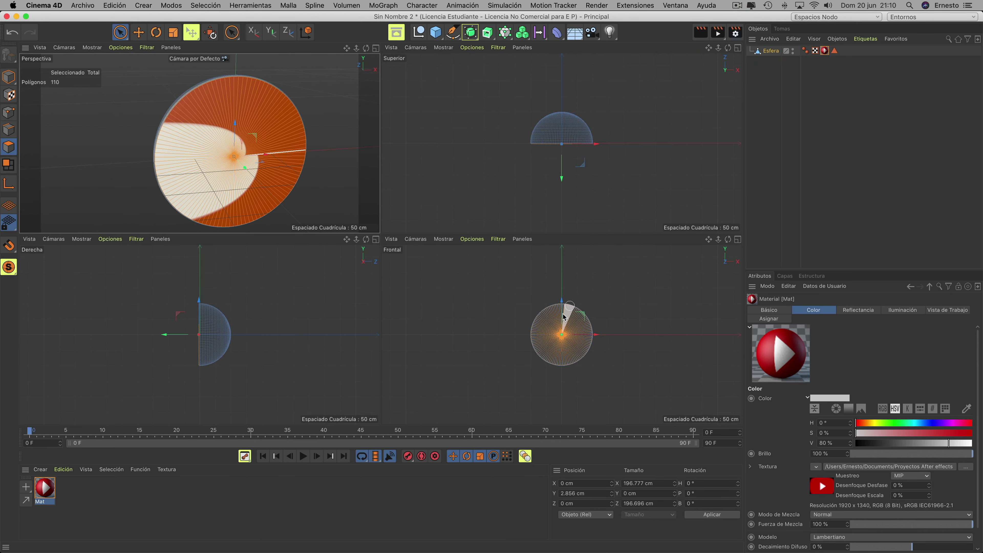
pyautogui.click(679, 241)
pyautogui.rightClick(824, 54)
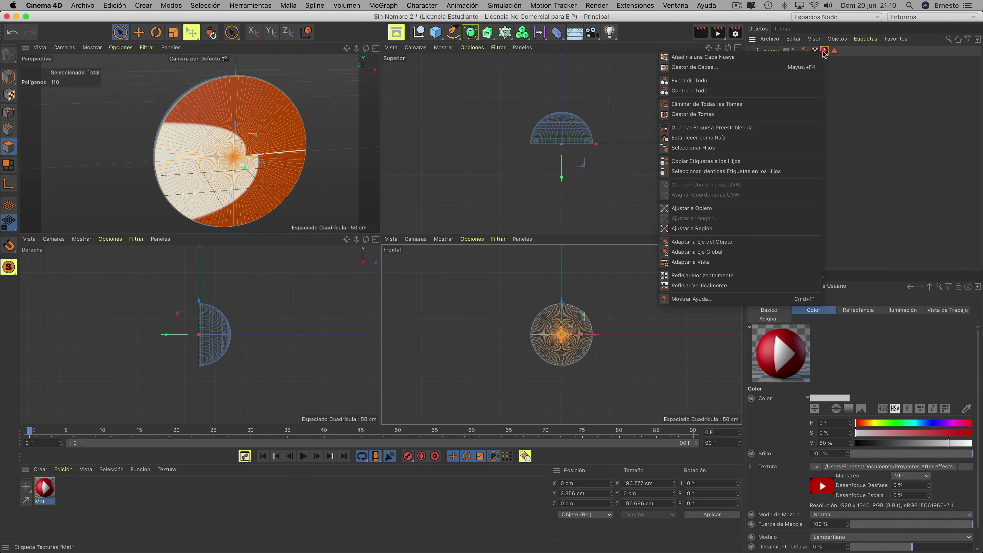
pyautogui.click(680, 228)
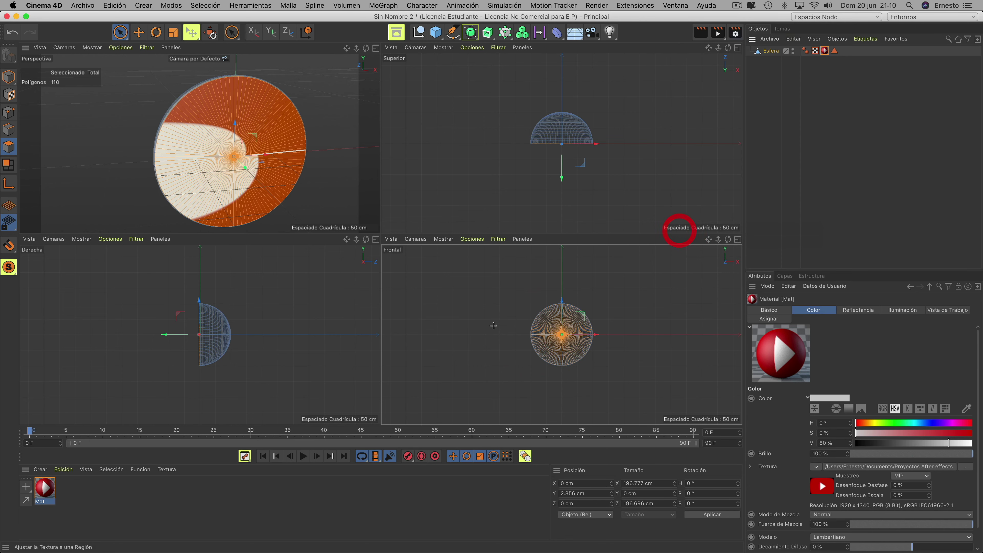
pyautogui.moveTo(528, 302); pyautogui.dragTo(593, 366)
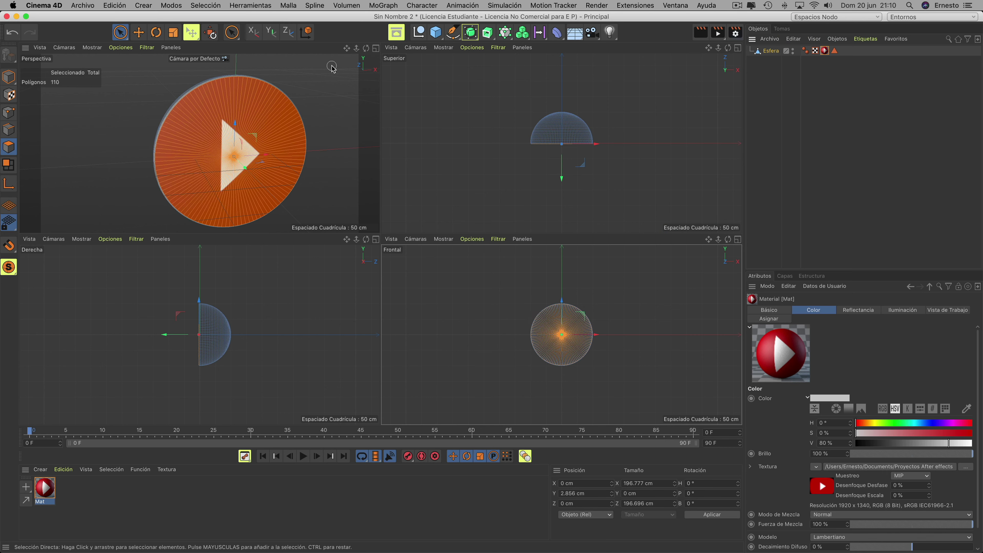
pyautogui.scroll(1, 199, 143)
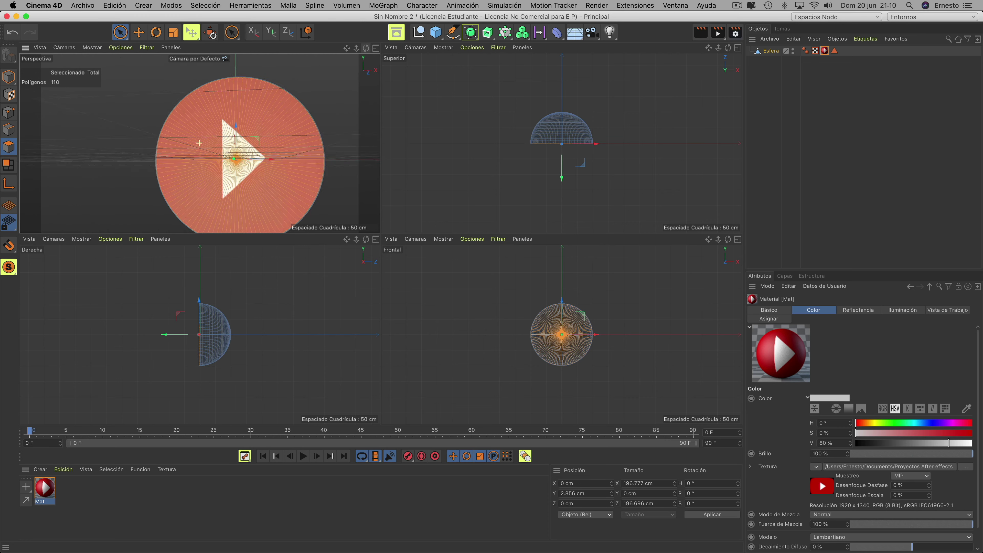
pyautogui.keyDown('alt'); pyautogui.moveTo(199, 143); pyautogui.dragTo(199, 143); pyautogui.keyUp('alt')
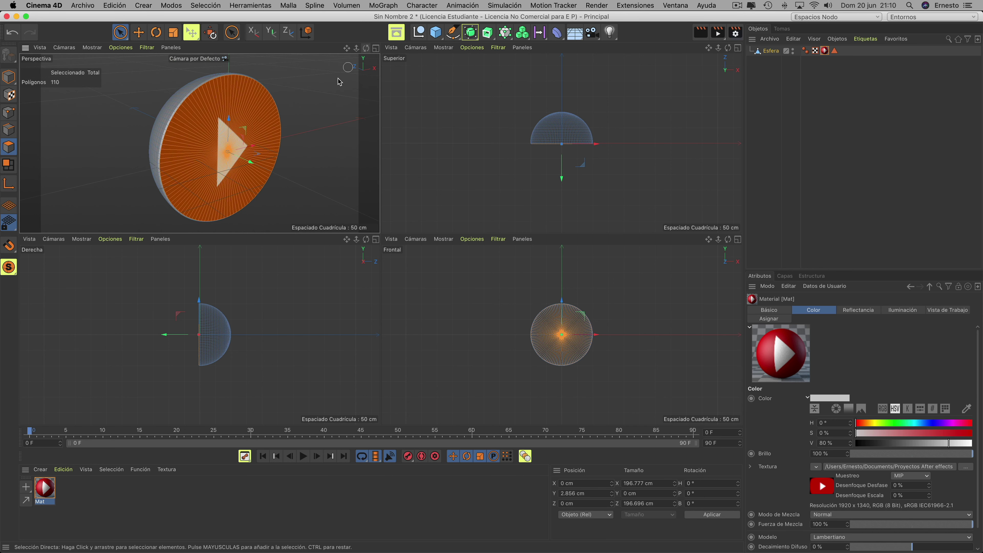
pyautogui.click(375, 49)
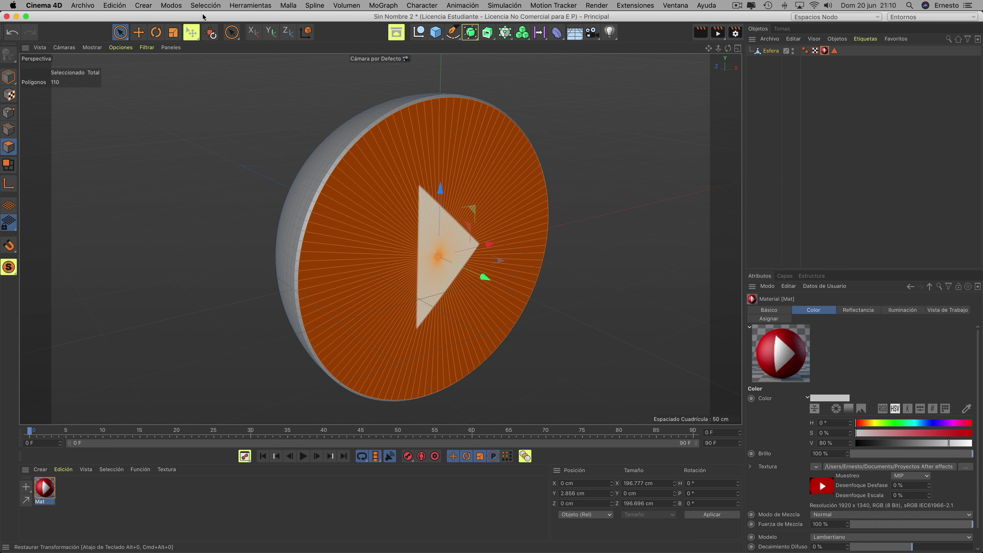
# Invert the selection to the dome polygons and apply a new plain material, Mat.1, to them
pyautogui.click(206, 6)
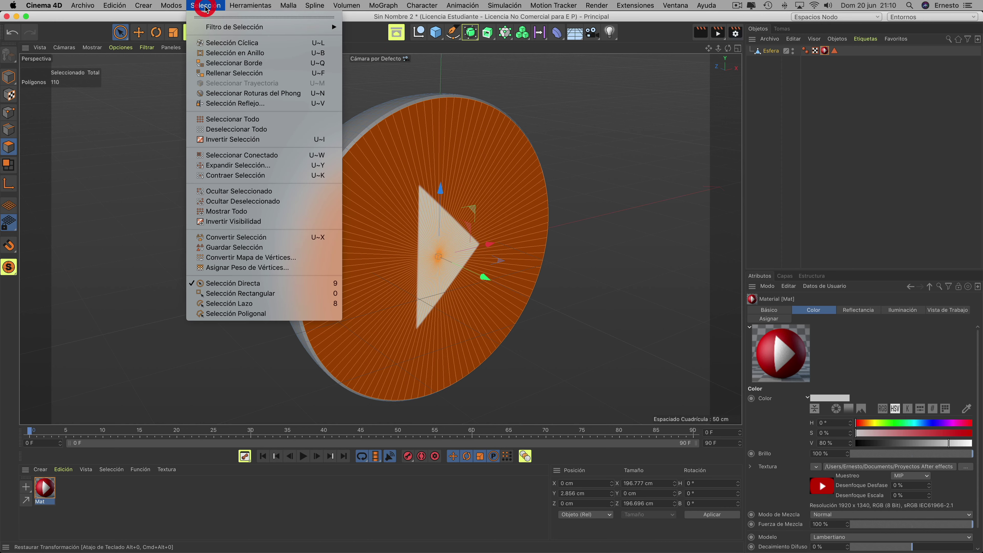
pyautogui.click(230, 141)
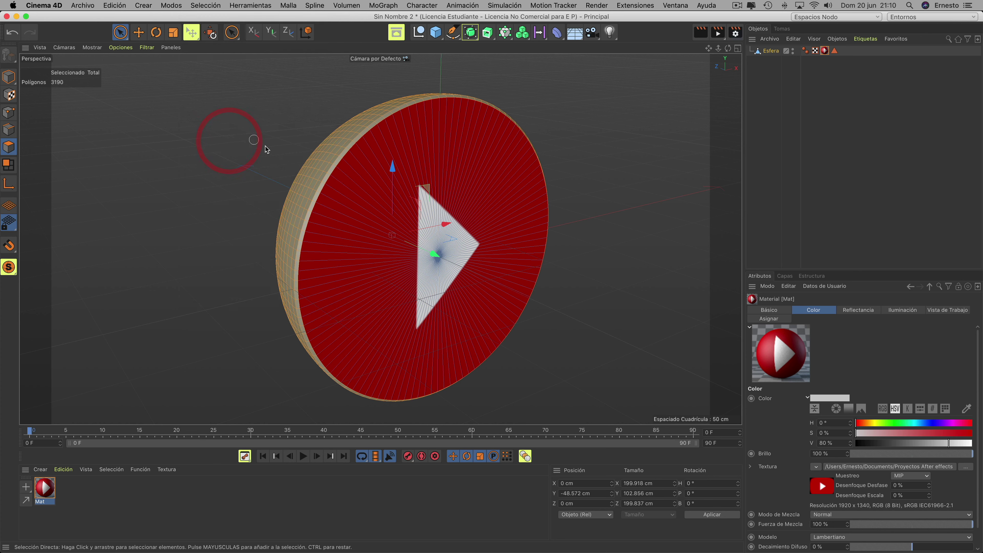
pyautogui.doubleClick(100, 500)
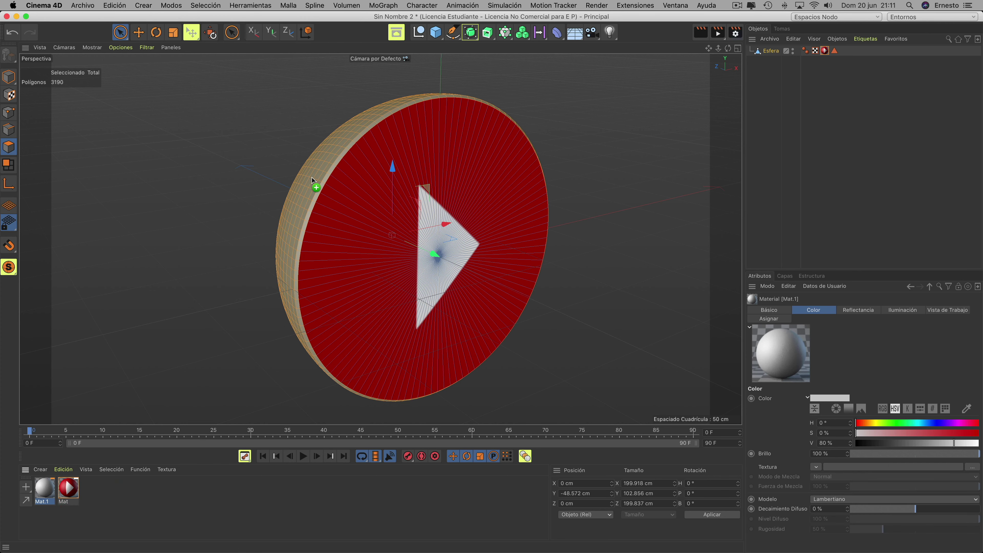
pyautogui.moveTo(320, 167); pyautogui.dragTo(319, 166)
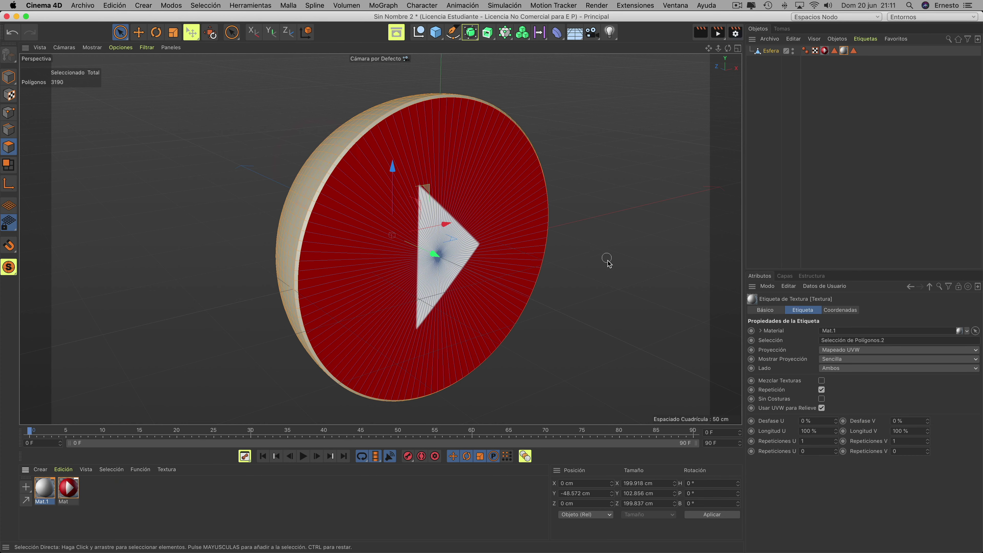
pyautogui.keyDown('alt'); pyautogui.moveTo(377, 235); pyautogui.dragTo(579, 304); pyautogui.keyUp('alt')
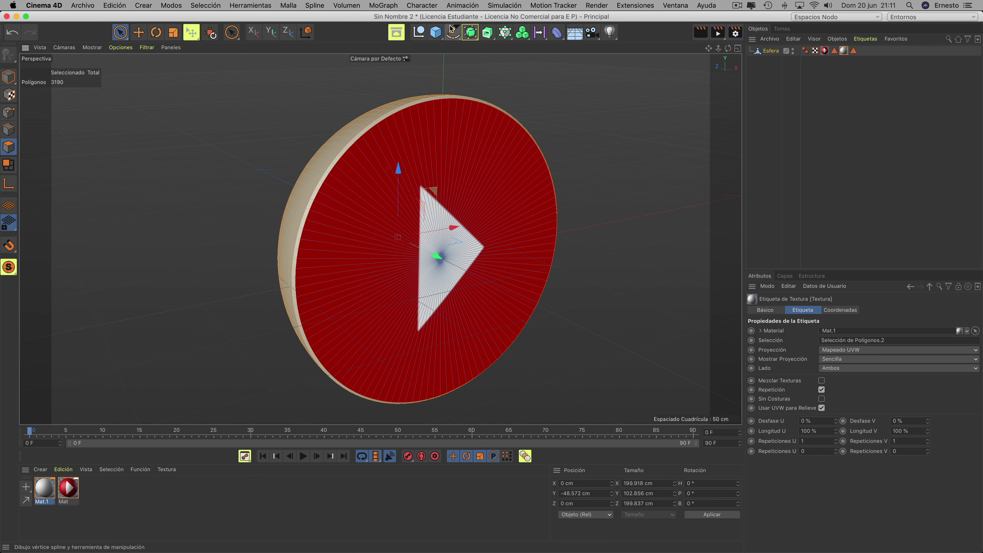
# Add a 200 cm cube with 40 X segments overlapping the half-sphere, then orbit to check it
pyautogui.click(436, 32)
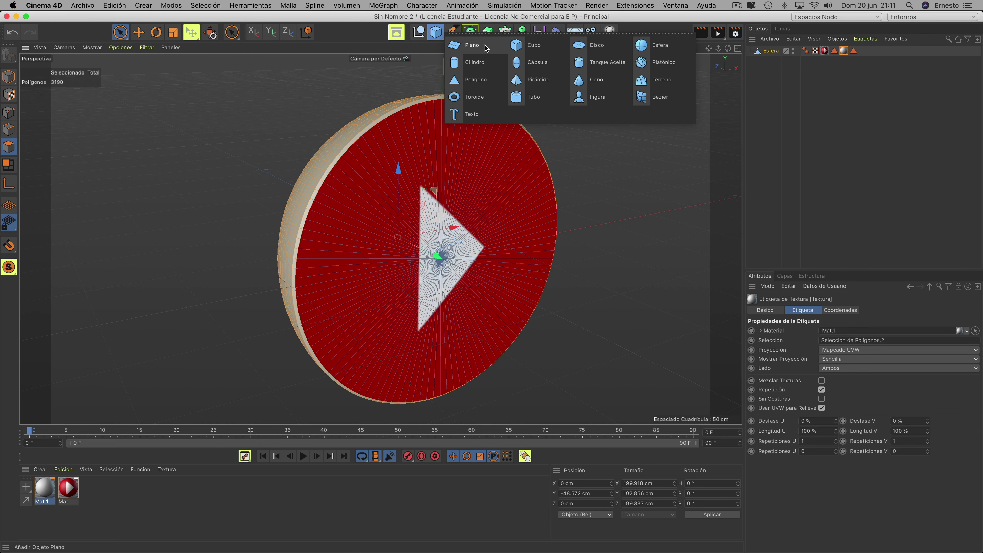
pyautogui.click(534, 45)
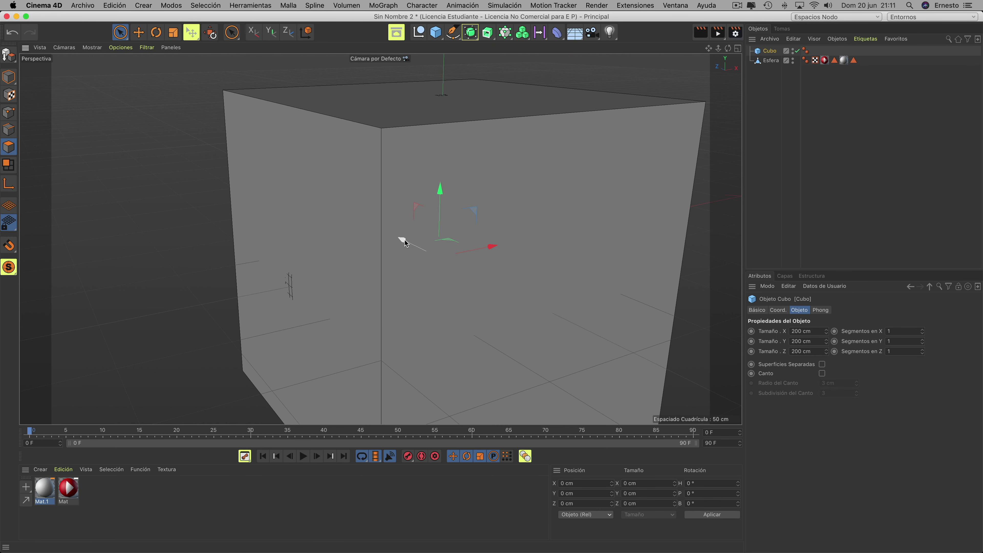
pyautogui.scroll(-5, 327, 202)
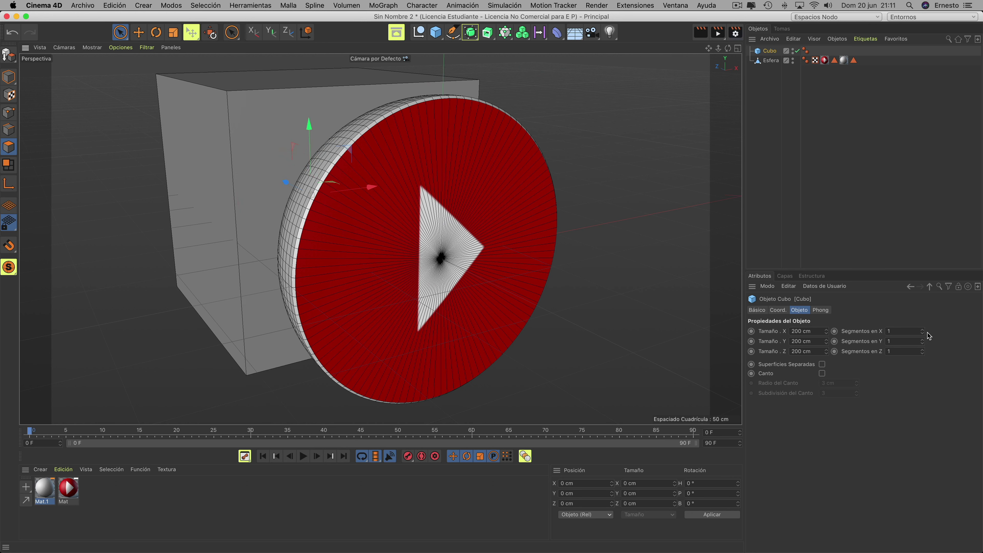
pyautogui.moveTo(923, 332); pyautogui.dragTo(936, 332)
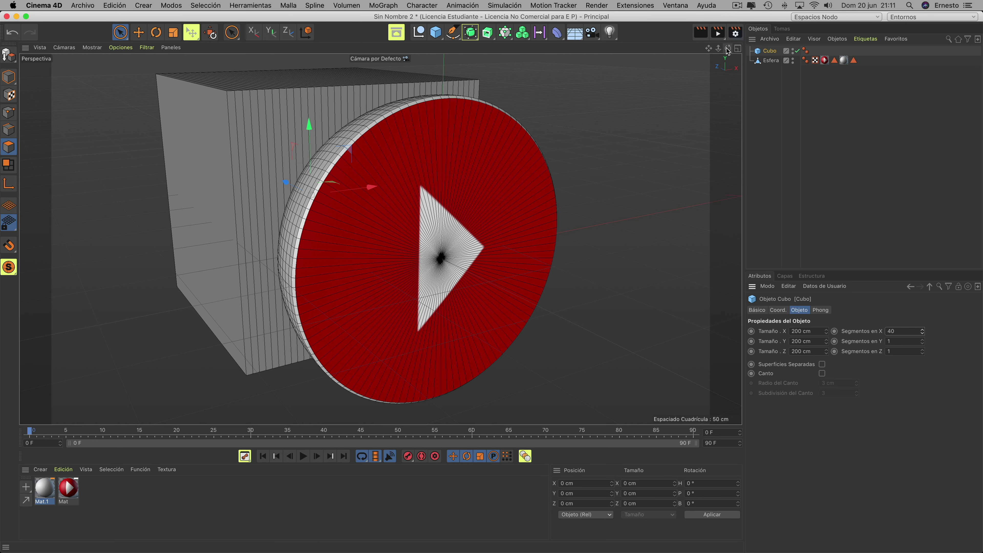
pyautogui.keyDown('alt'); pyautogui.moveTo(542, 241); pyautogui.dragTo(93, 237); pyautogui.keyUp('alt')
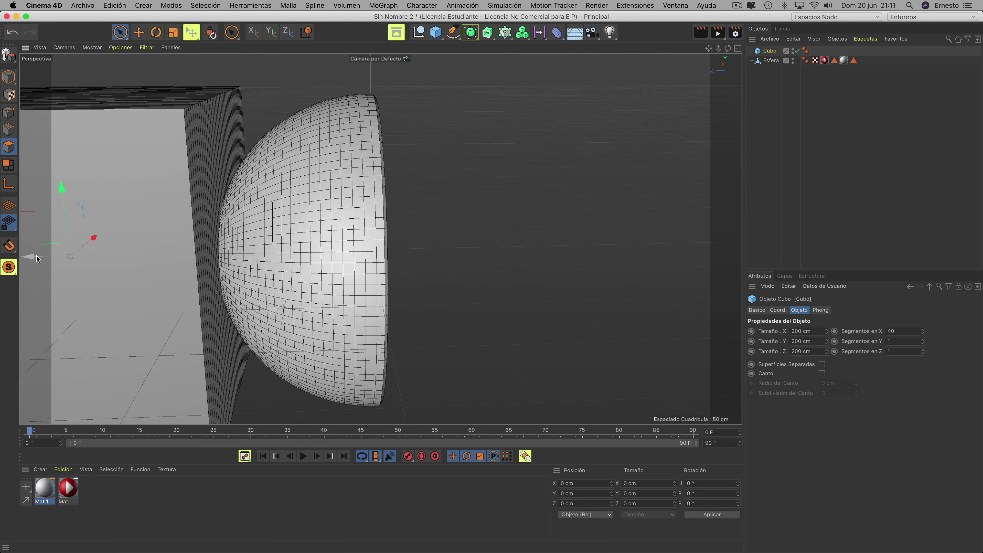
pyautogui.moveTo(33, 256); pyautogui.dragTo(54, 256)
pyautogui.keyDown('alt'); pyautogui.moveTo(489, 279); pyautogui.dragTo(623, 95); pyautogui.keyUp('alt')
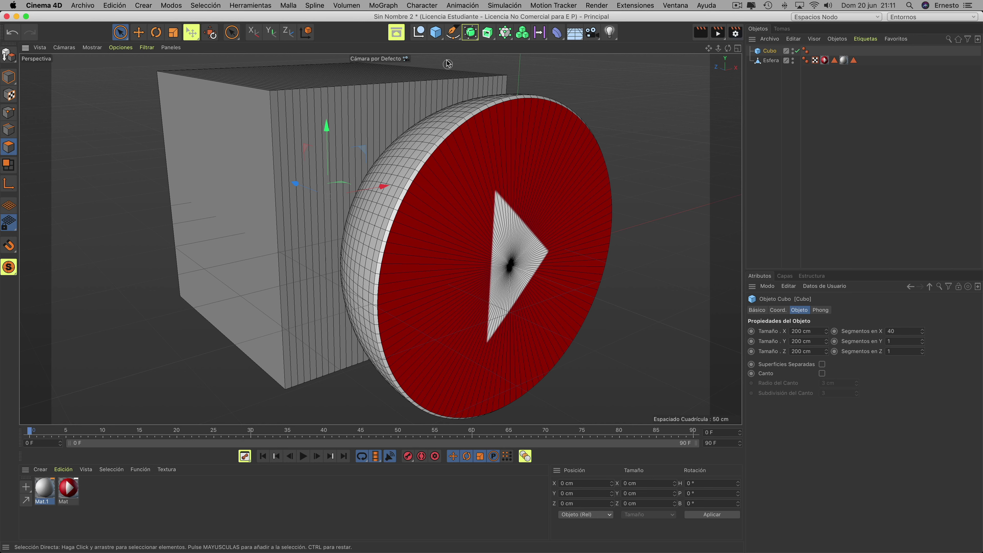
# Add a Voronoi Fracture and place Esfera inside it
pyautogui.click(380, 7)
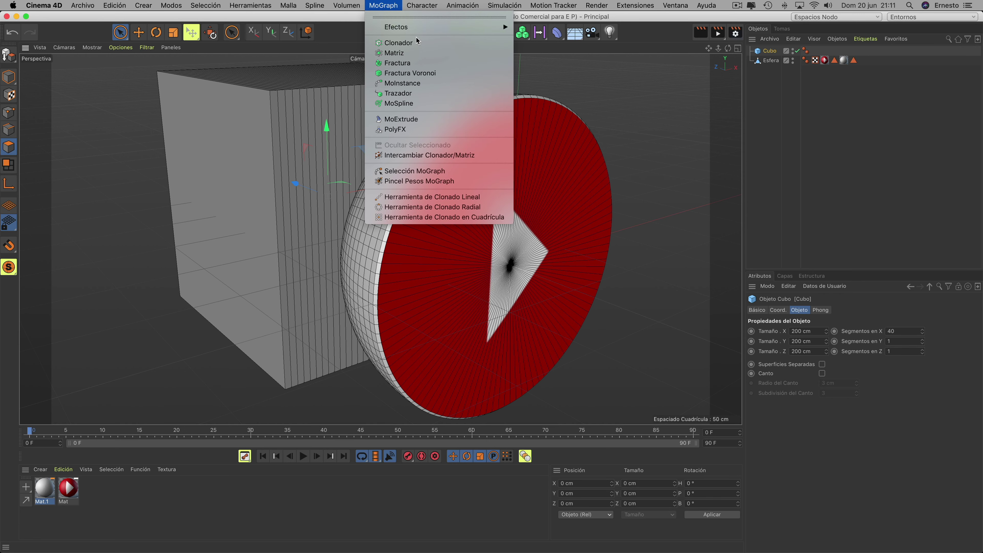
pyautogui.click(413, 74)
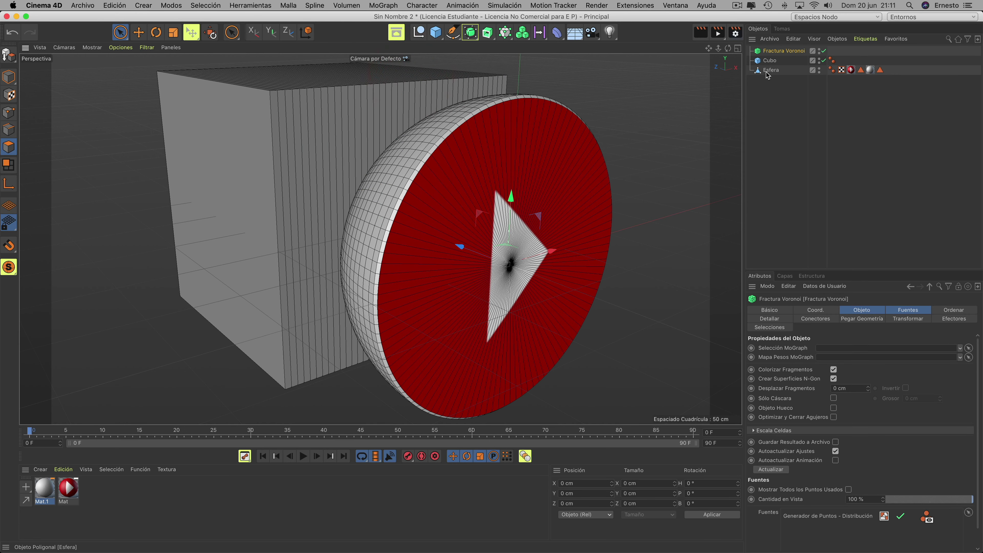
pyautogui.moveTo(788, 57)
pyautogui.mouseDown()
pyautogui.moveTo(779, 60)
pyautogui.moveTo(787, 53)
pyautogui.mouseUp()
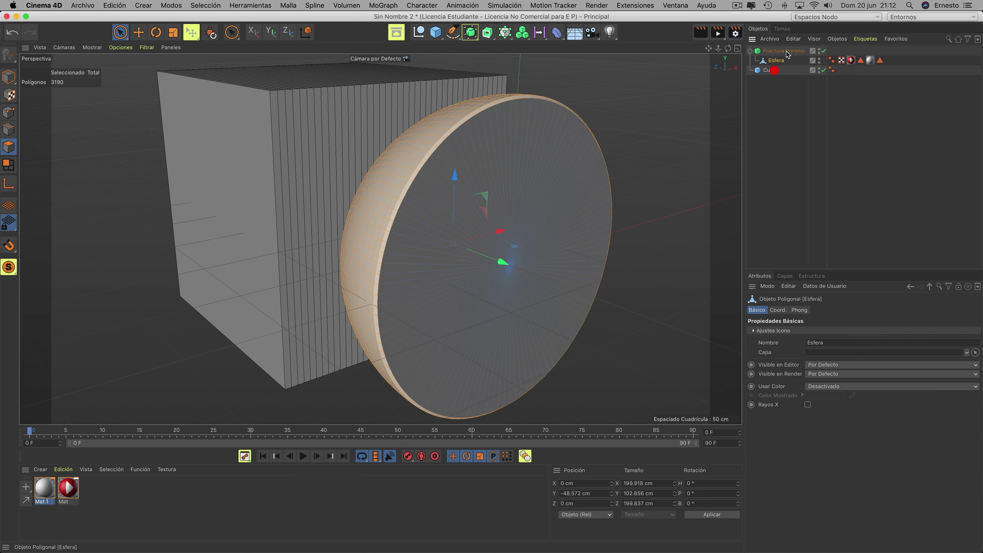
# Delete the fracture's default Point Generator source and add Cubo as its source
pyautogui.click(786, 53)
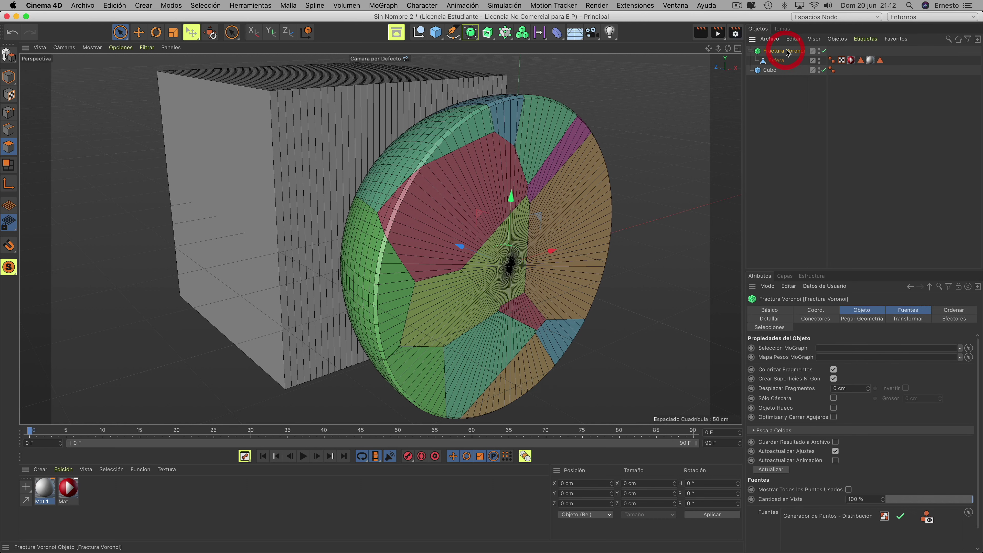
pyautogui.click(914, 311)
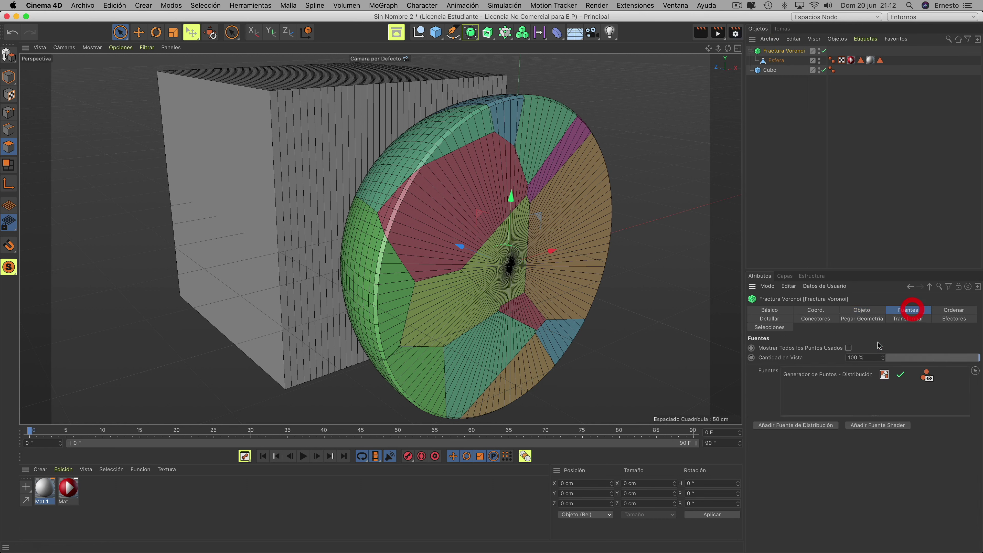
pyautogui.click(835, 376)
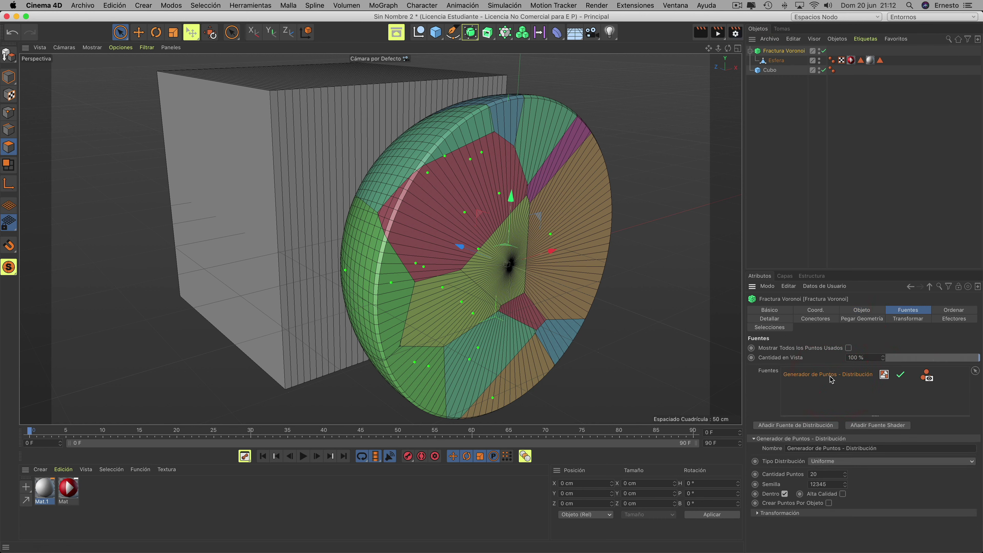
pyautogui.press('BackSpace')
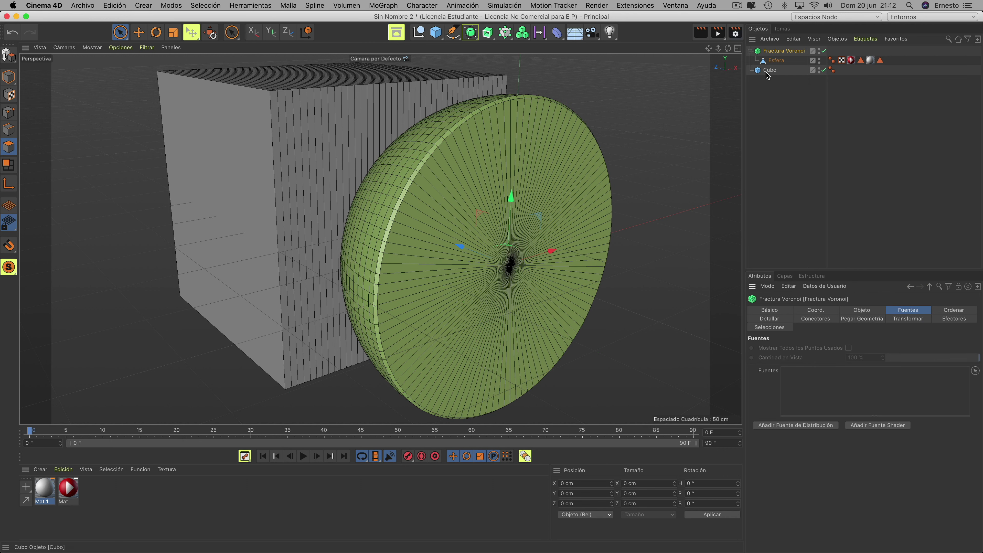
pyautogui.moveTo(769, 71); pyautogui.dragTo(810, 386)
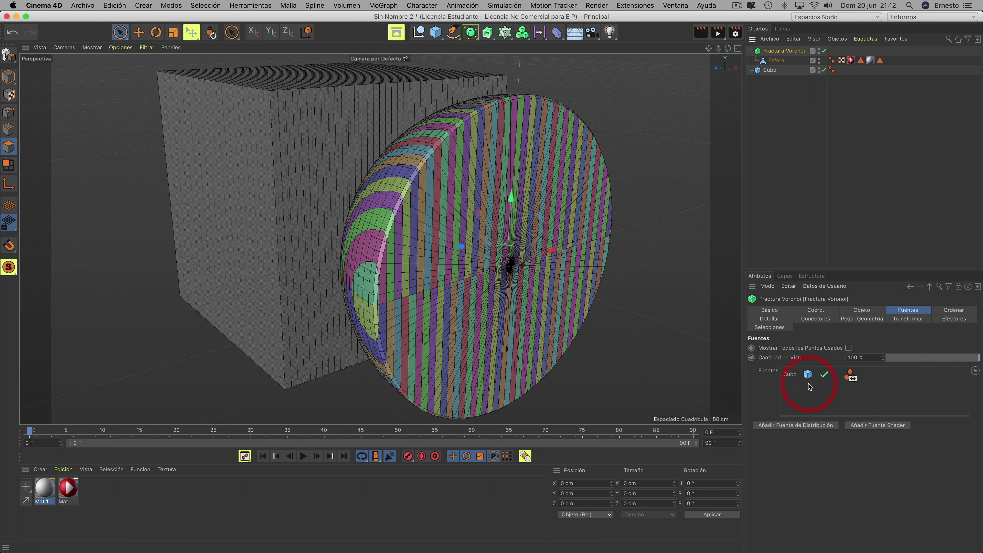
# Raise Cubo above the half-sphere so it cuts the disc into thin vertical slices
pyautogui.click(771, 70)
pyautogui.moveTo(328, 129); pyautogui.dragTo(310, 126)
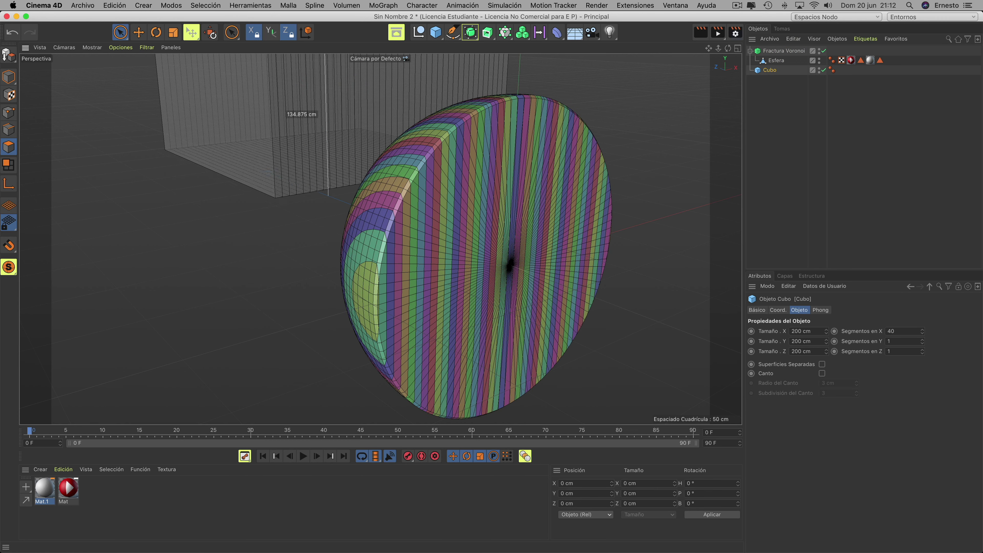
pyautogui.moveTo(309, 128); pyautogui.dragTo(310, 88)
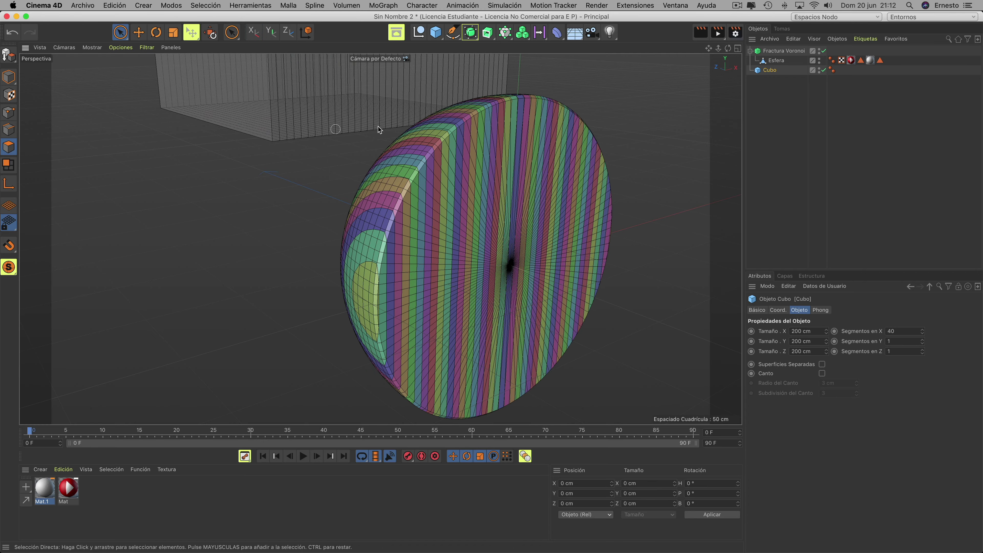
pyautogui.moveTo(727, 49); pyautogui.dragTo(380, 238)
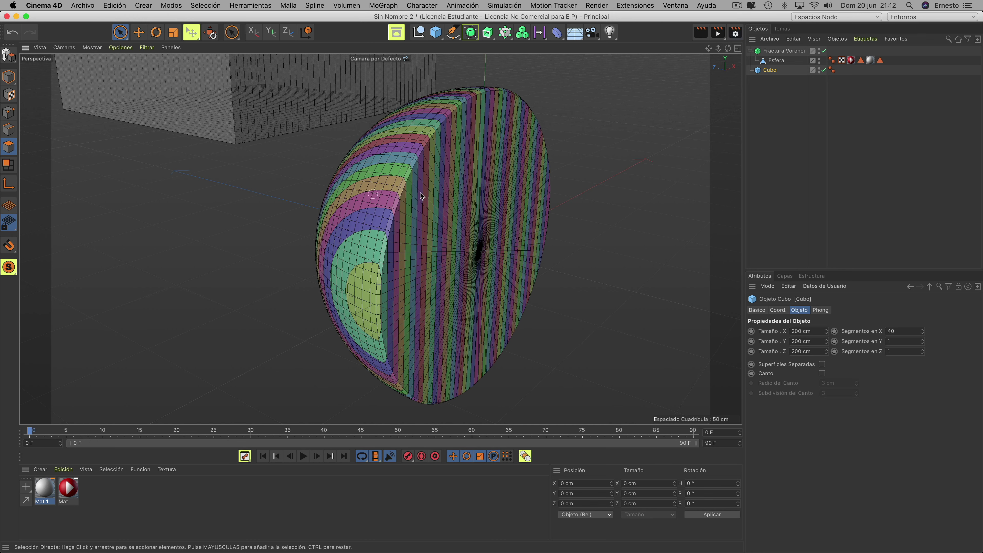
# Turn off Colorizar Fragmentos on Fractura Voronoi and hide Cubo in the viewport
pyautogui.click(785, 50)
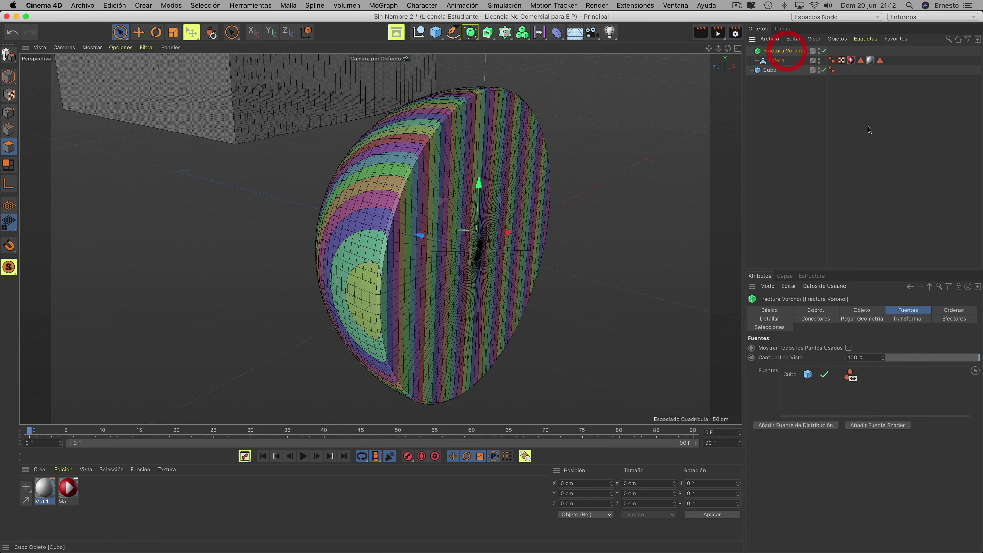
pyautogui.click(866, 311)
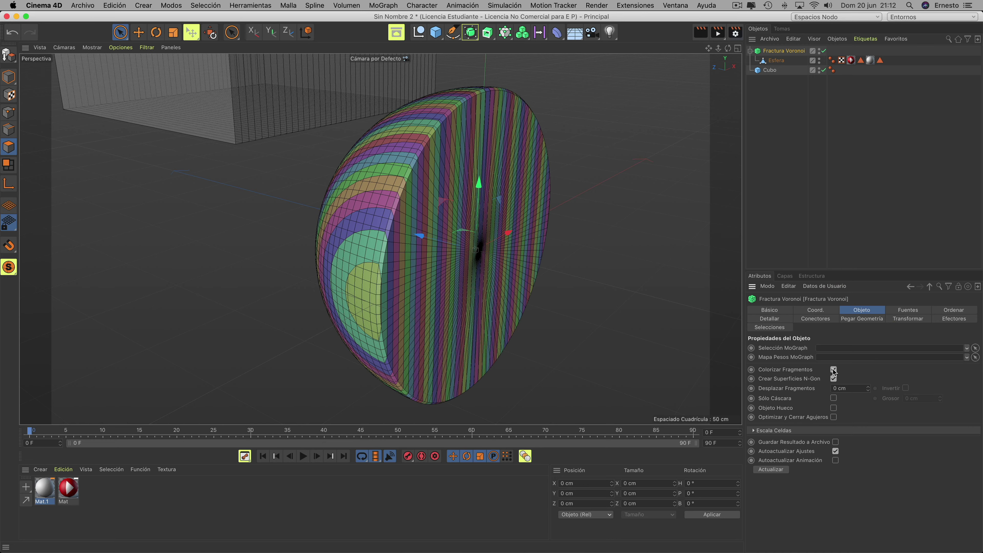
pyautogui.click(833, 370)
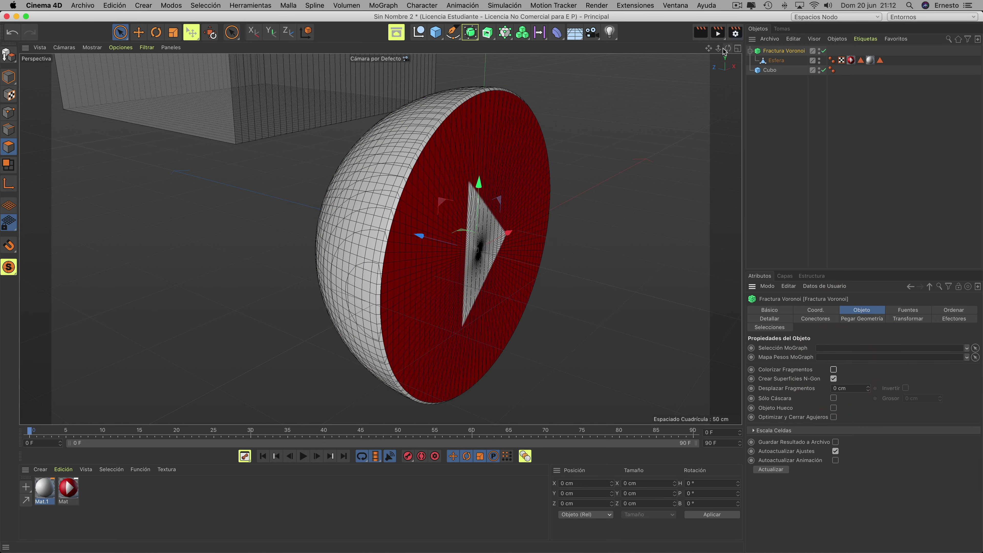
pyautogui.moveTo(728, 49); pyautogui.dragTo(429, 263)
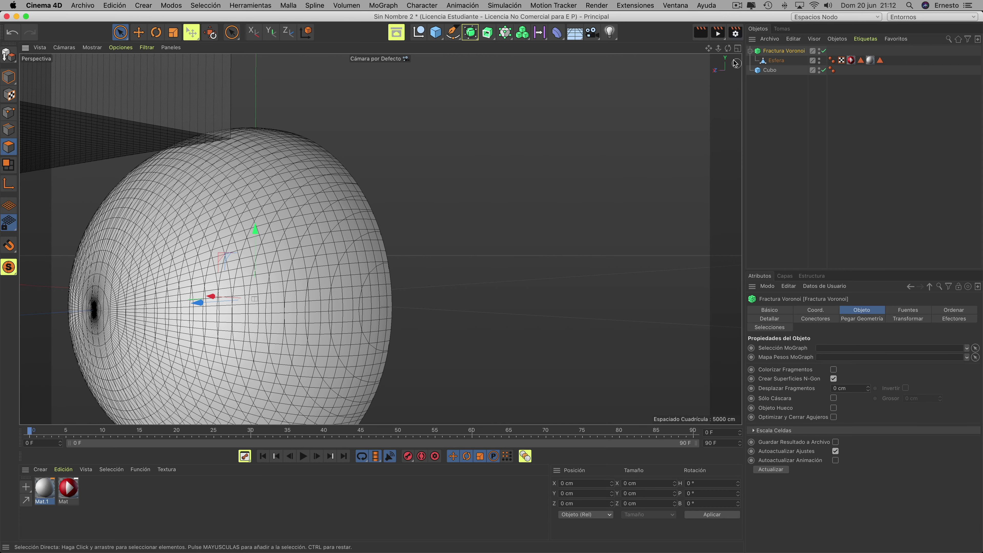
pyautogui.moveTo(728, 49)
pyautogui.mouseDown()
pyautogui.moveTo(380, 239)
pyautogui.moveTo(348, 216)
pyautogui.mouseUp()
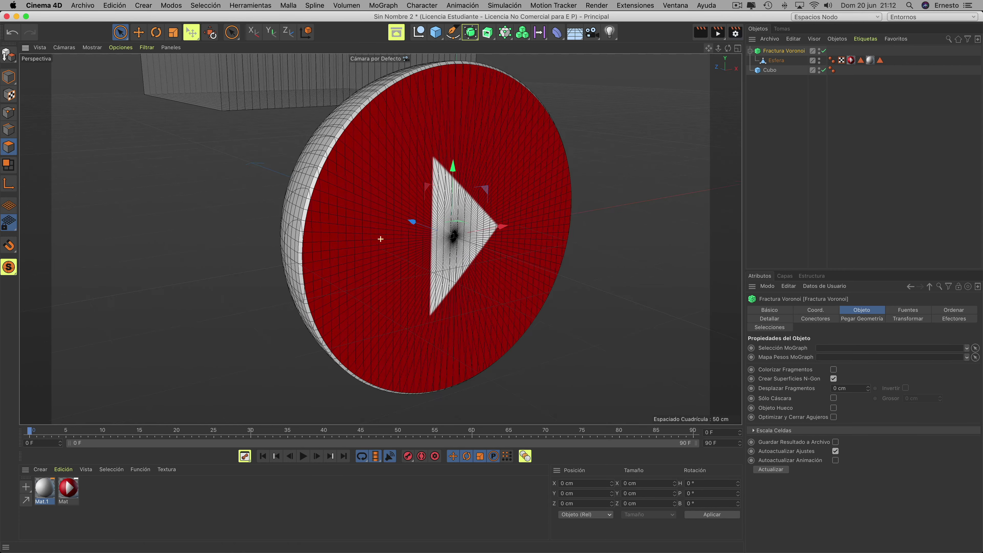
pyautogui.click(819, 68)
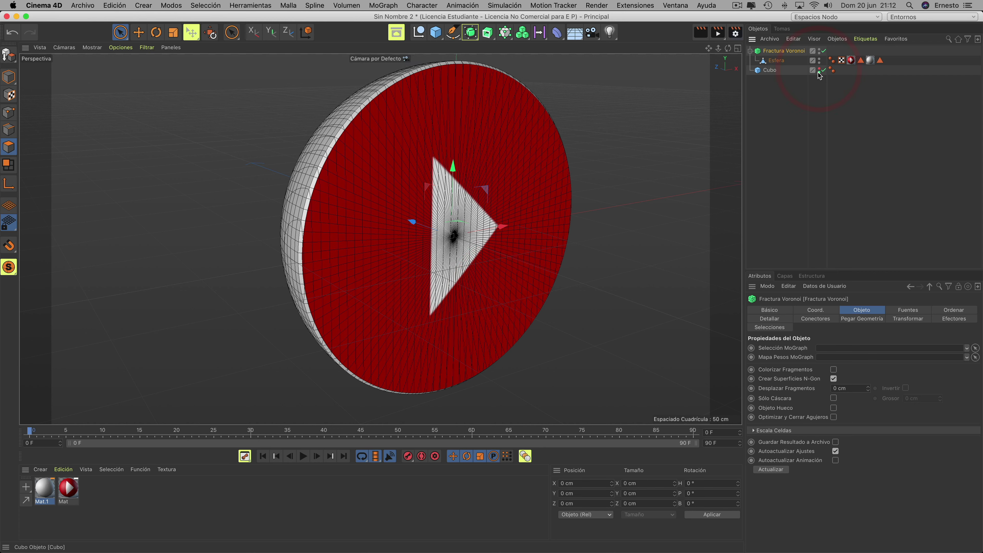
pyautogui.scroll(-2, 717, 58)
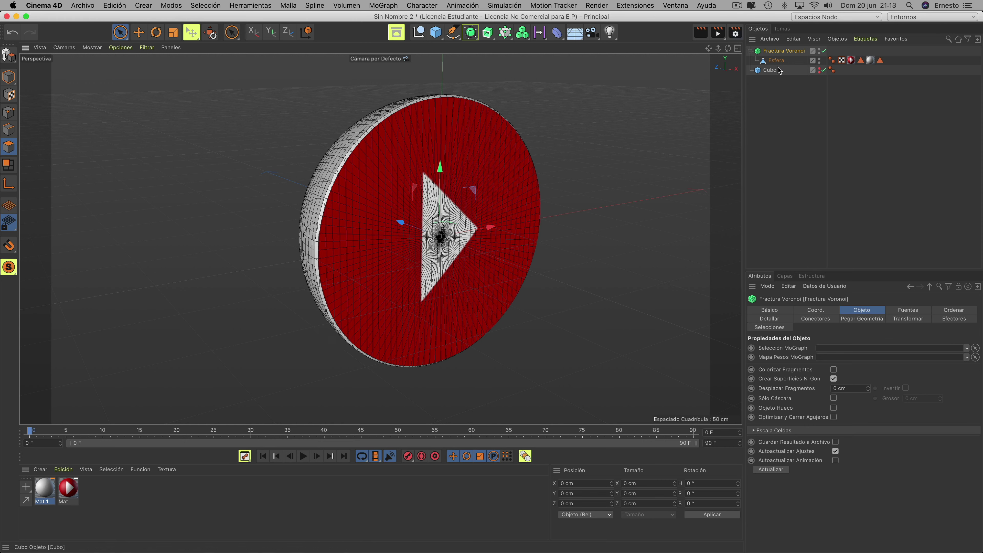
# Add a Cuerpo Rígido tag to Fractura Voronoi and a Suelo floor lowered just beneath the disc
pyautogui.click(865, 39)
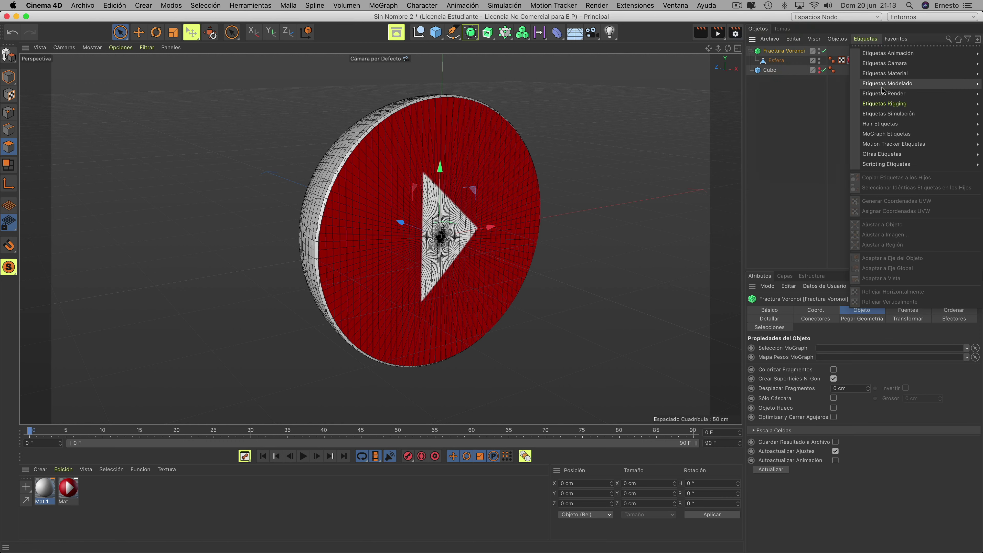
pyautogui.moveTo(889, 114)
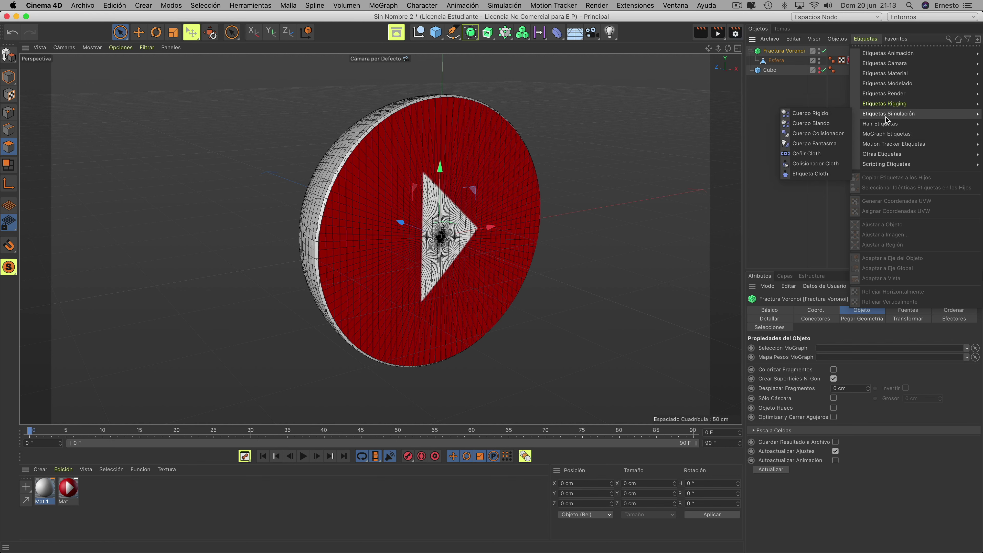
pyautogui.click(801, 114)
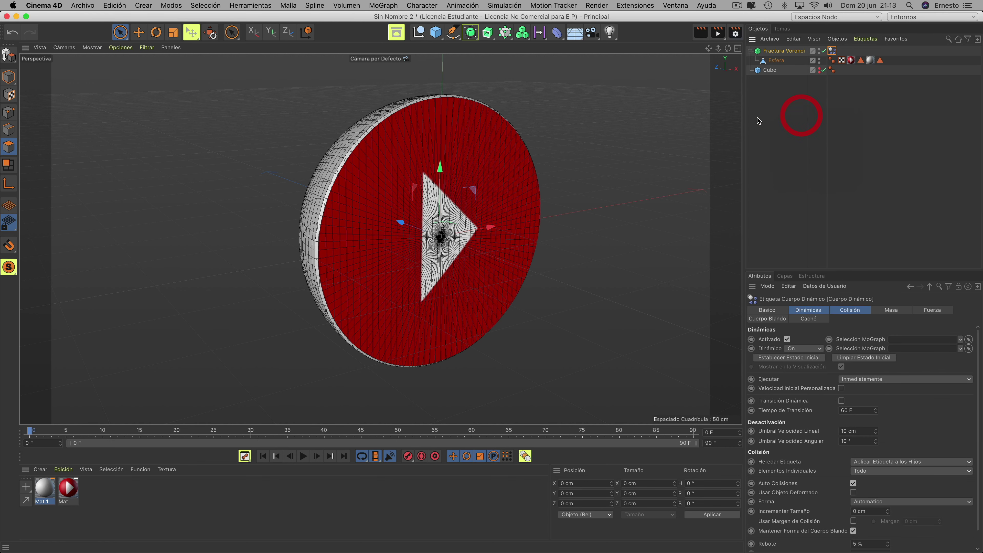
pyautogui.click(571, 34)
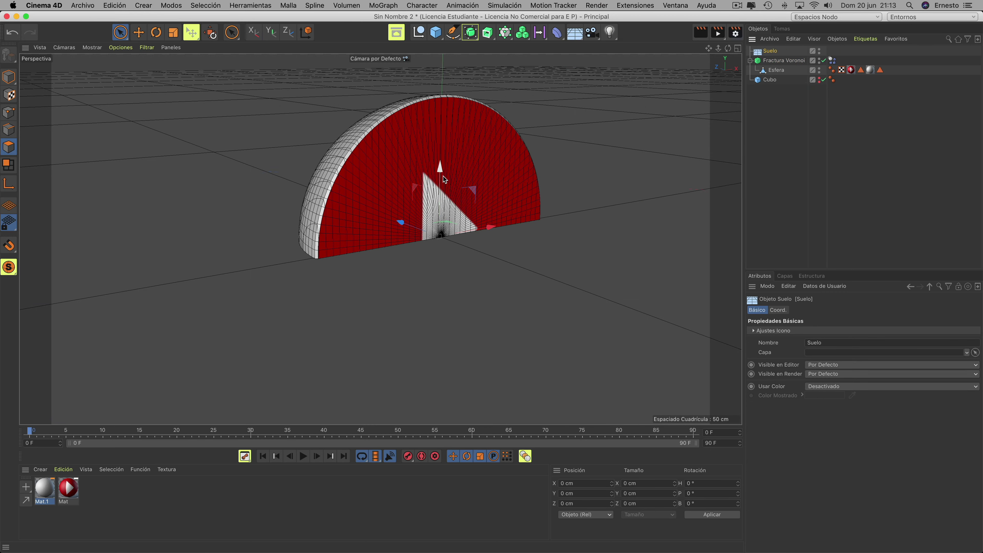
pyautogui.moveTo(443, 176); pyautogui.dragTo(444, 306)
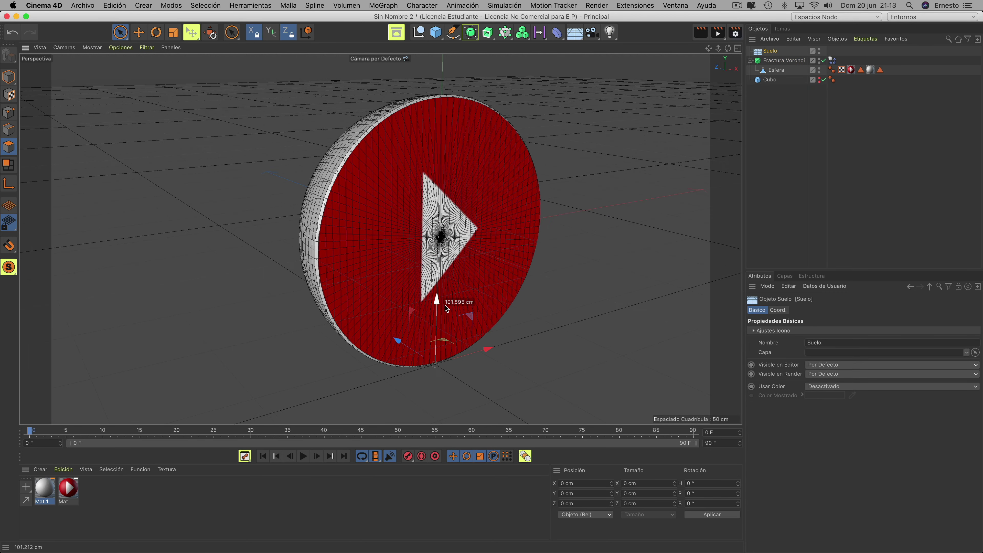
pyautogui.moveTo(445, 306); pyautogui.dragTo(445, 305)
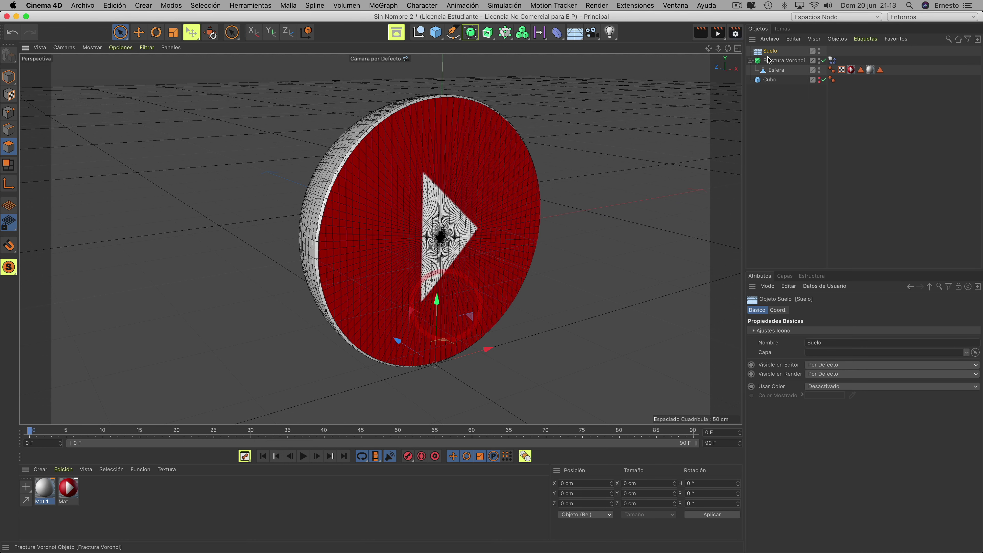
pyautogui.click(870, 39)
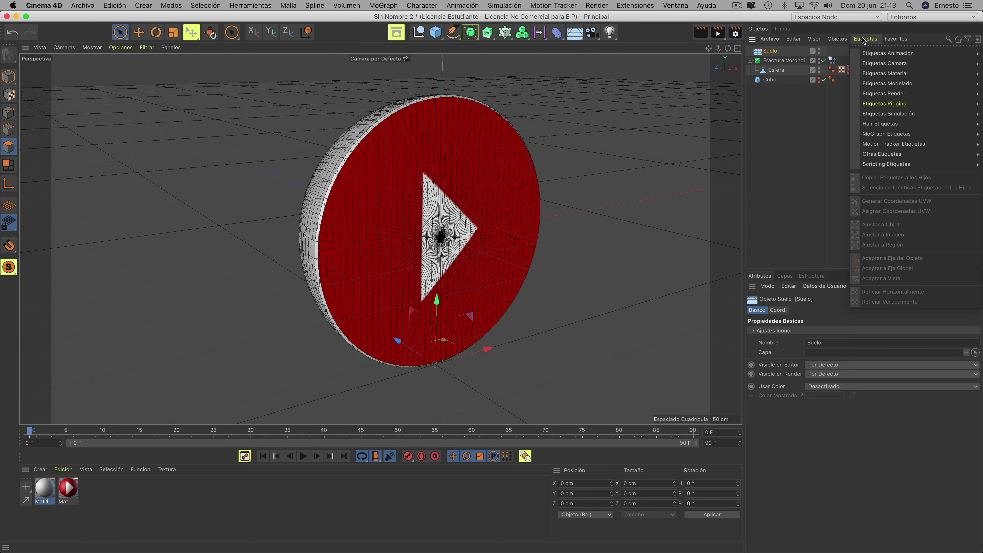
pyautogui.moveTo(889, 114)
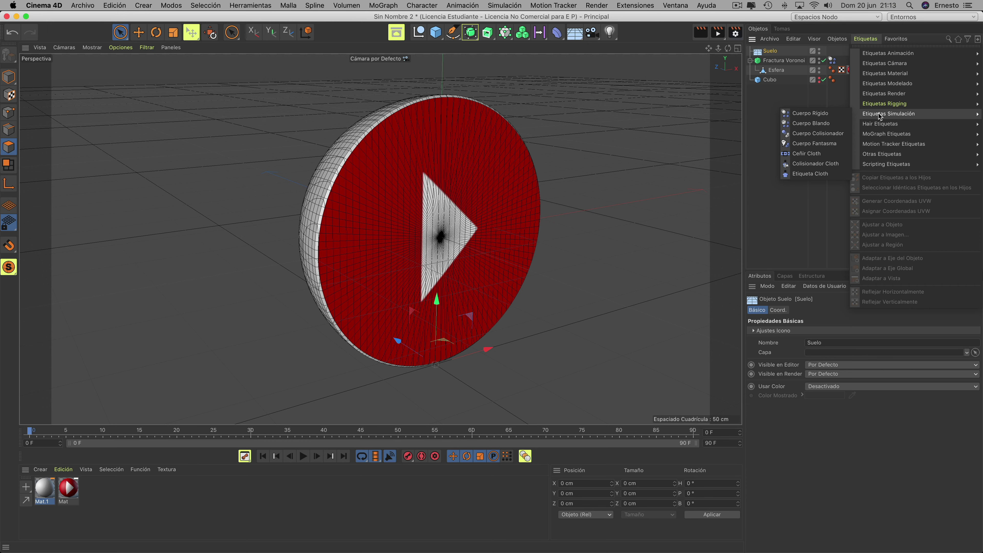
# Give Suelo a Cuerpo Colisionador tag and test the simulation from frame 0
pyautogui.click(815, 134)
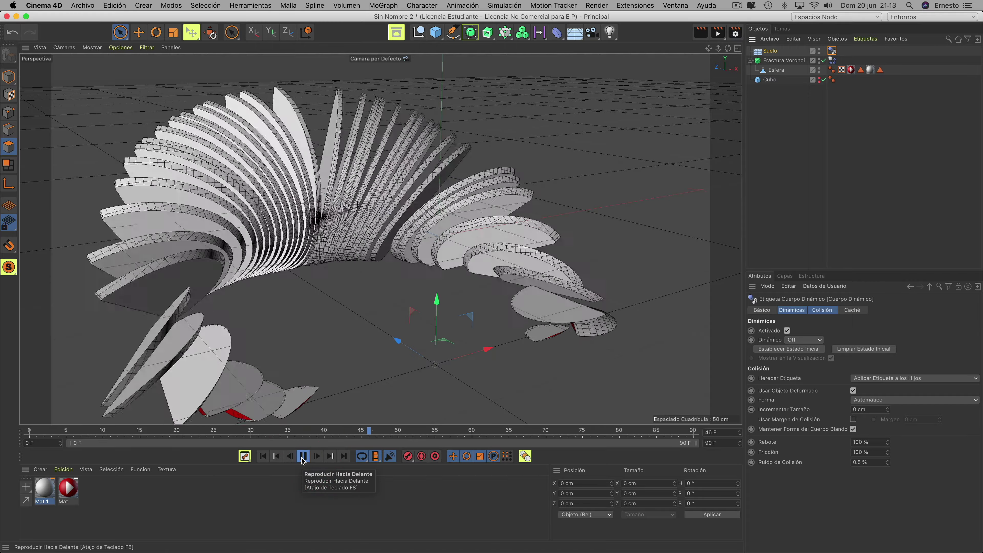
pyautogui.click(263, 456)
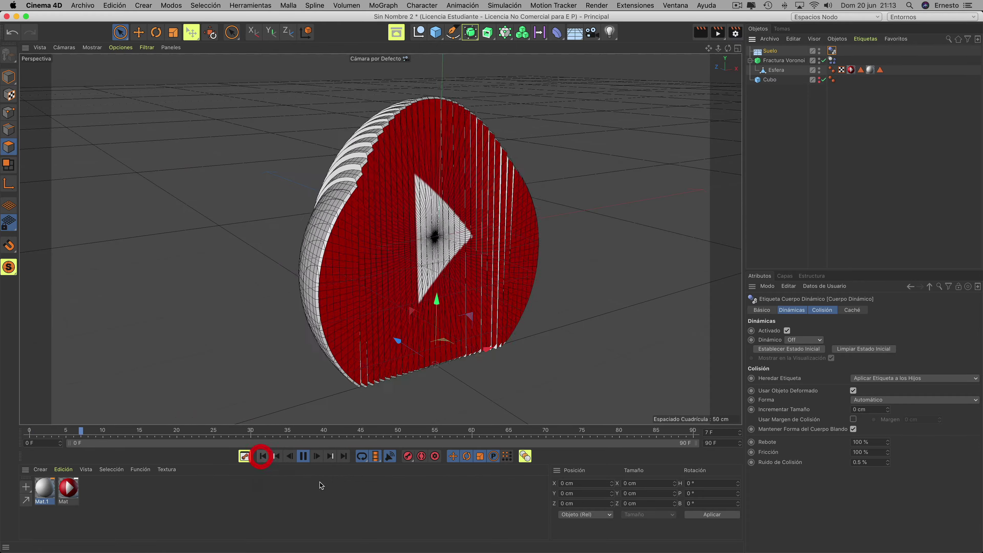
pyautogui.click(263, 455)
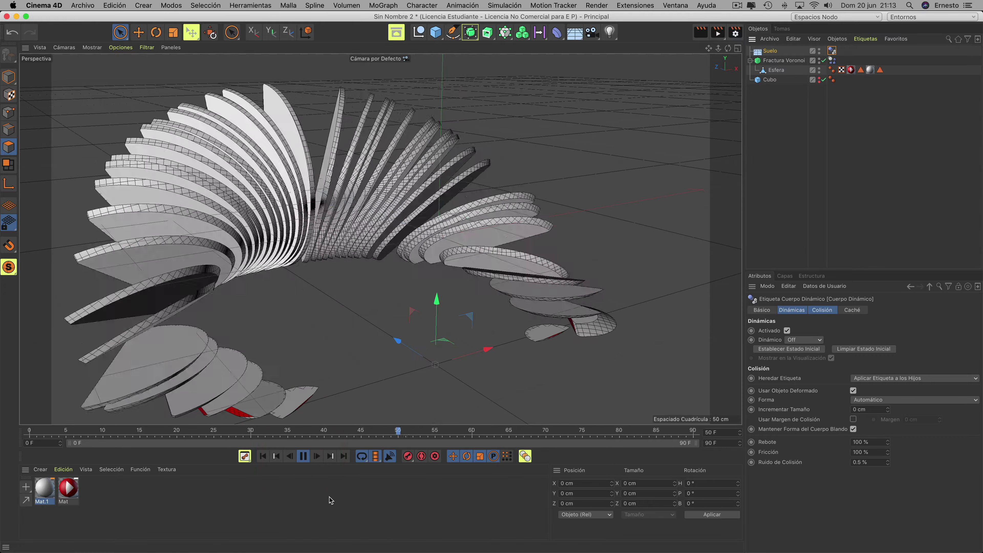
pyautogui.click(303, 457)
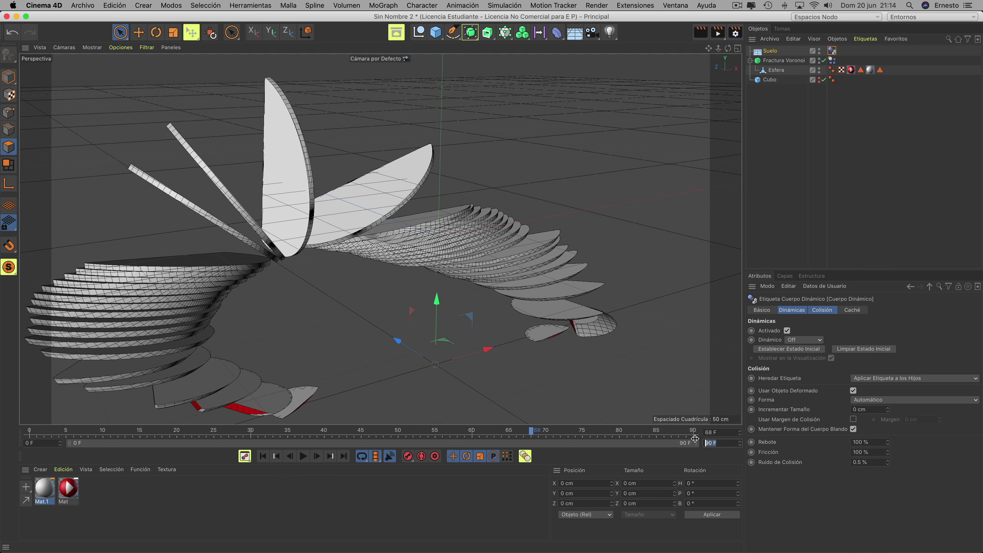
# Extend the animation end to 180 F and replay the simulation from the start
pyautogui.doubleClick(686, 443)
pyautogui.click(304, 456)
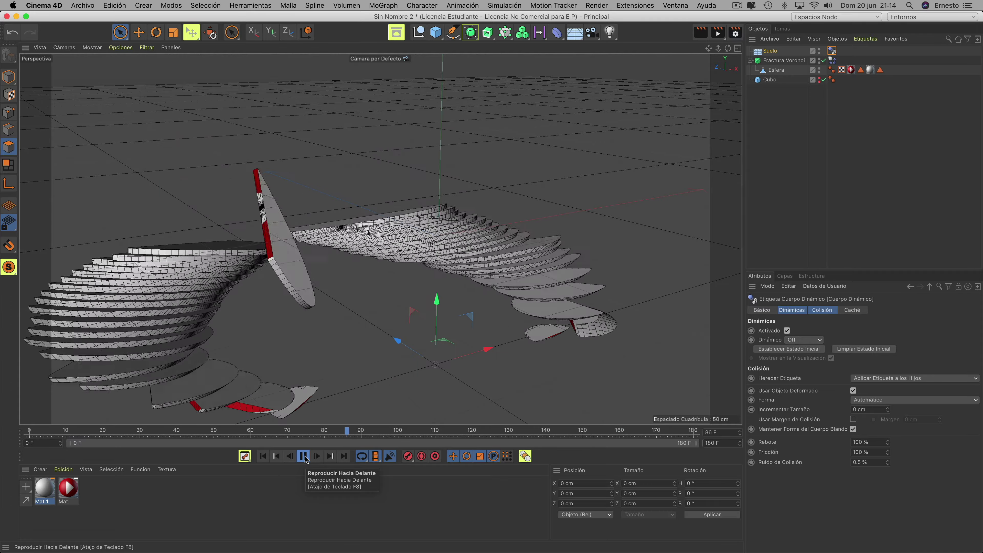
pyautogui.click(305, 456)
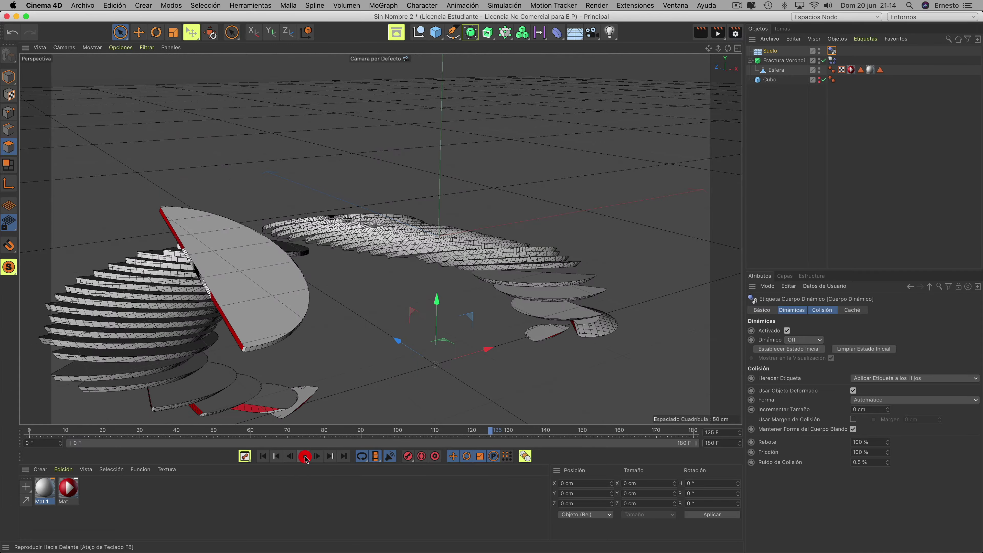
pyautogui.click(262, 456)
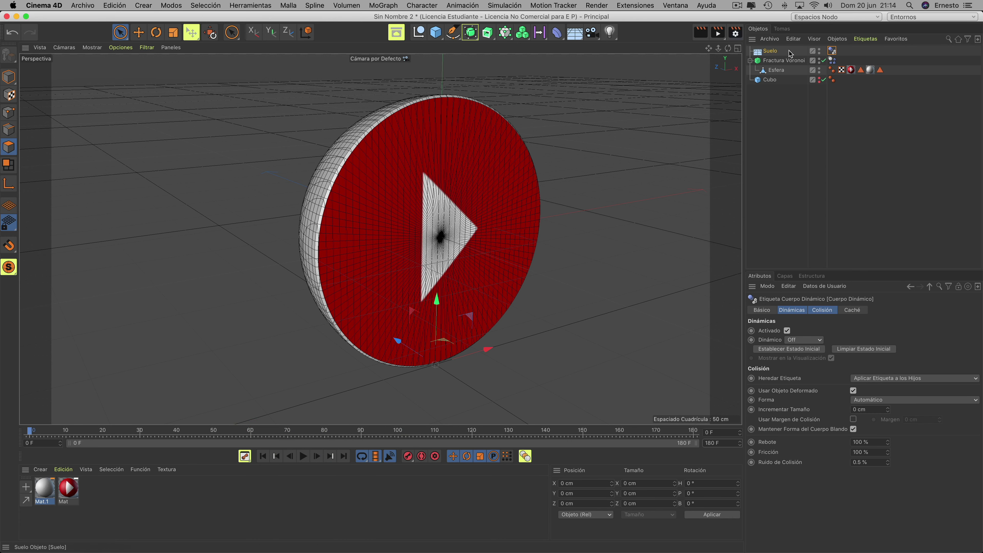
# Hide Suelo, delete Esfera's UVW tag, and generate new UVW coordinates from the Mat texture tag
pyautogui.click(820, 51)
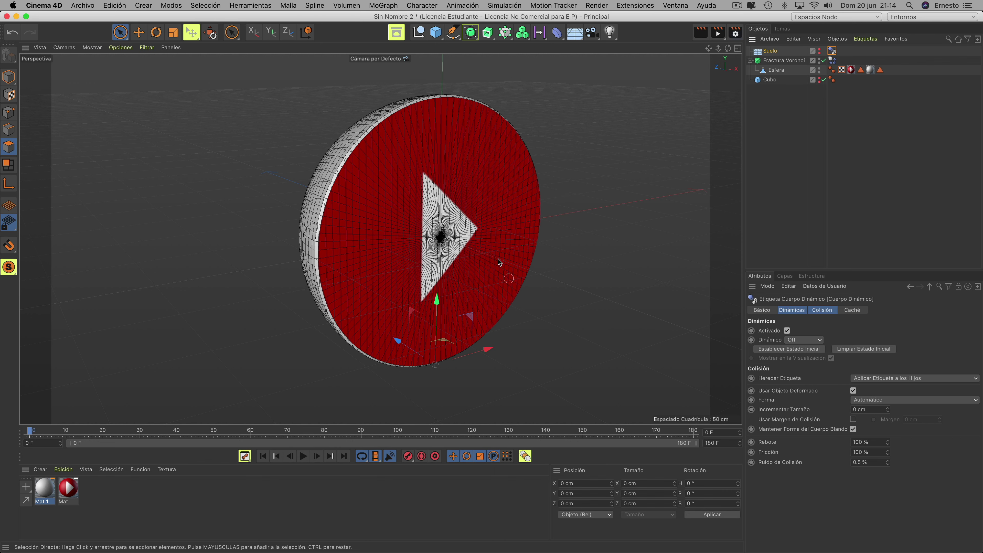
pyautogui.click(842, 70)
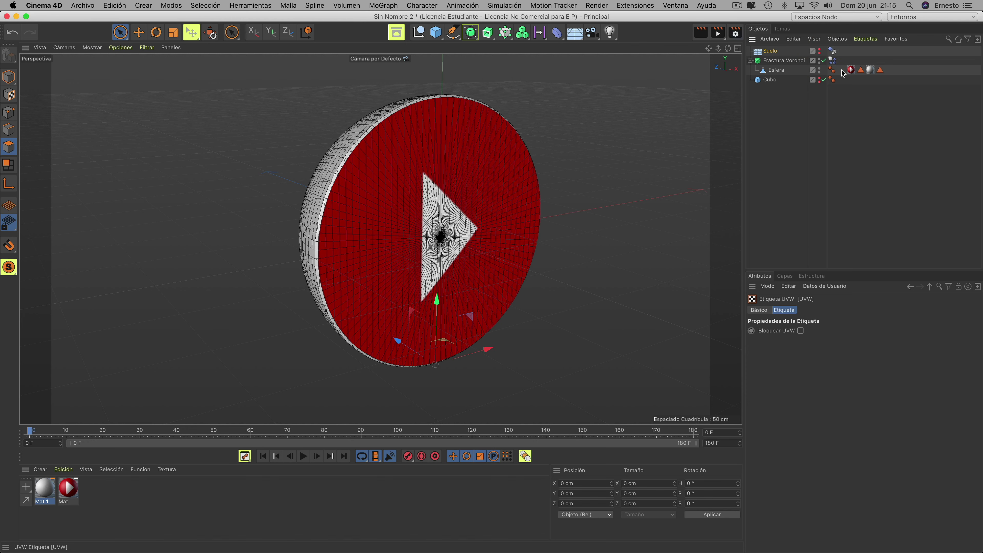
pyautogui.press('Delete')
pyautogui.click(842, 70)
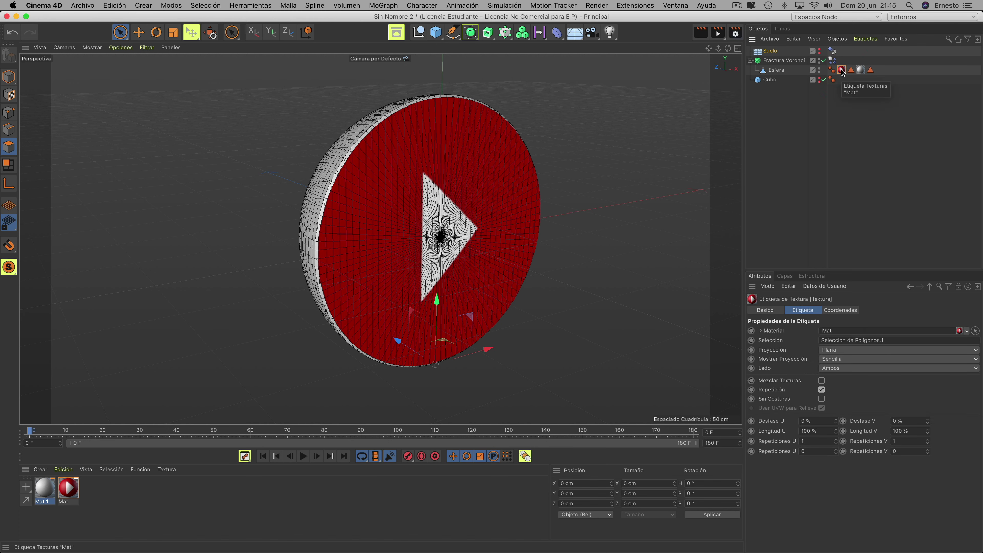
pyautogui.rightClick(842, 71)
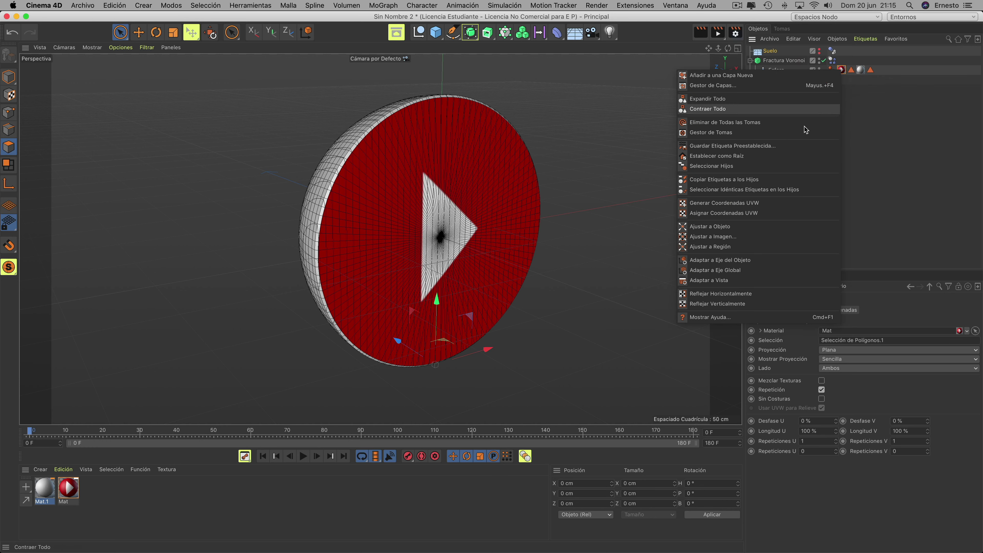
pyautogui.click(722, 204)
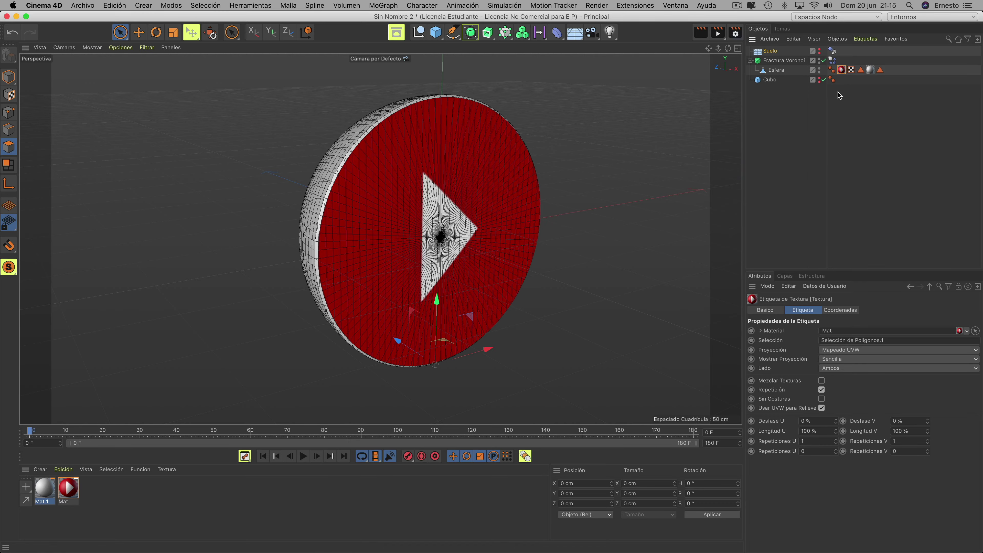
# Play the fracture simulation to check the logo texture, then rewind to frame 0
pyautogui.moveTo(728, 50); pyautogui.dragTo(380, 239)
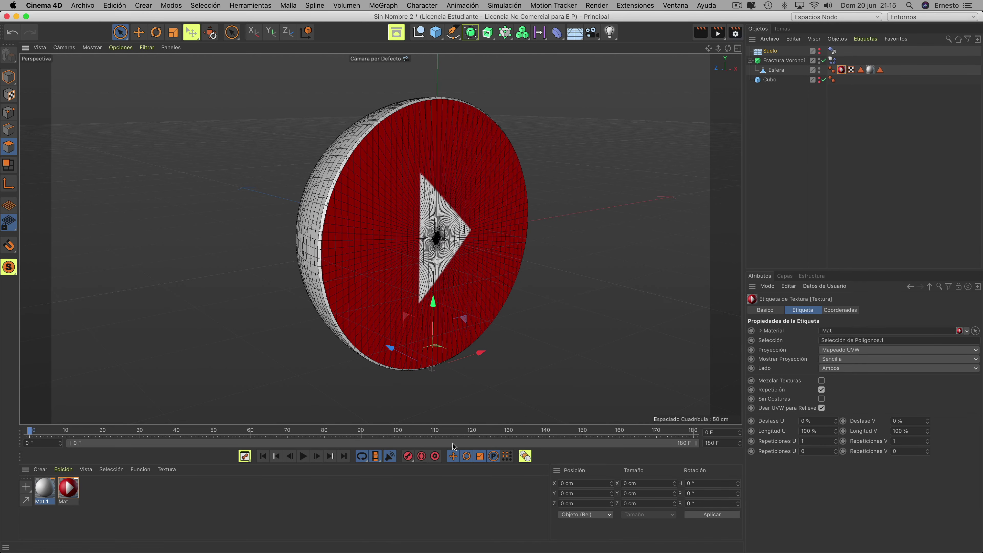
pyautogui.click(303, 455)
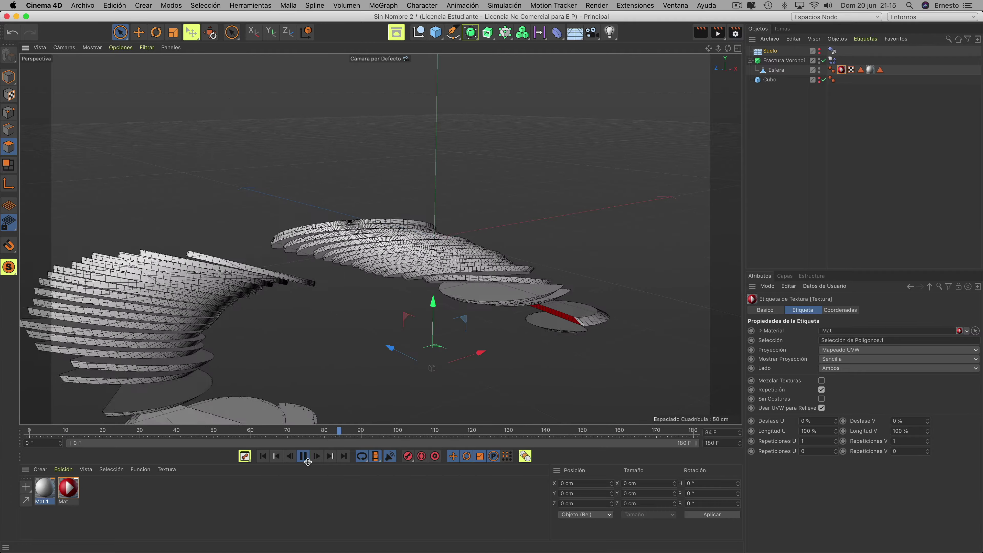
pyautogui.click(303, 456)
pyautogui.click(263, 456)
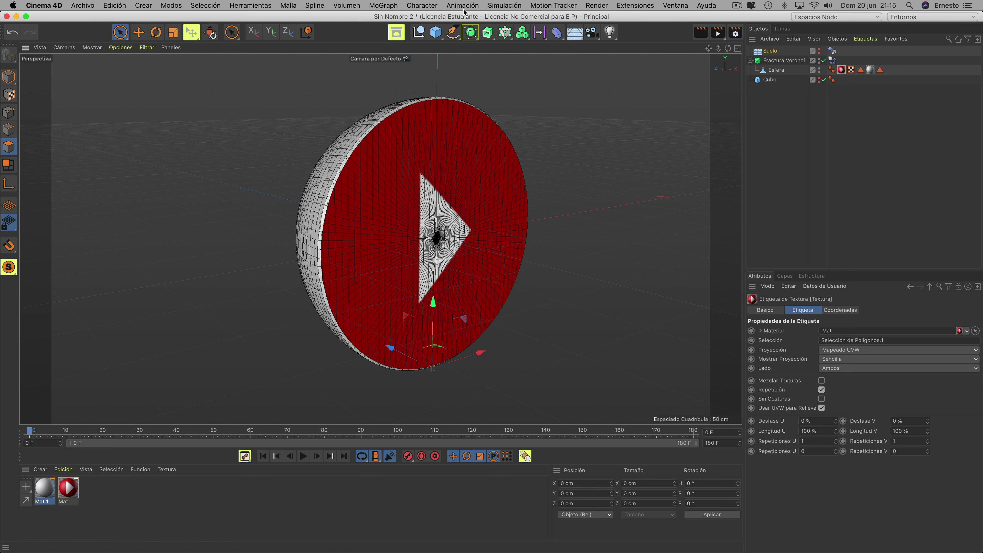
# Export as Wavefront OBJ with the animation frame range set to All Frames
pyautogui.click(82, 5)
pyautogui.moveTo(152, 217)
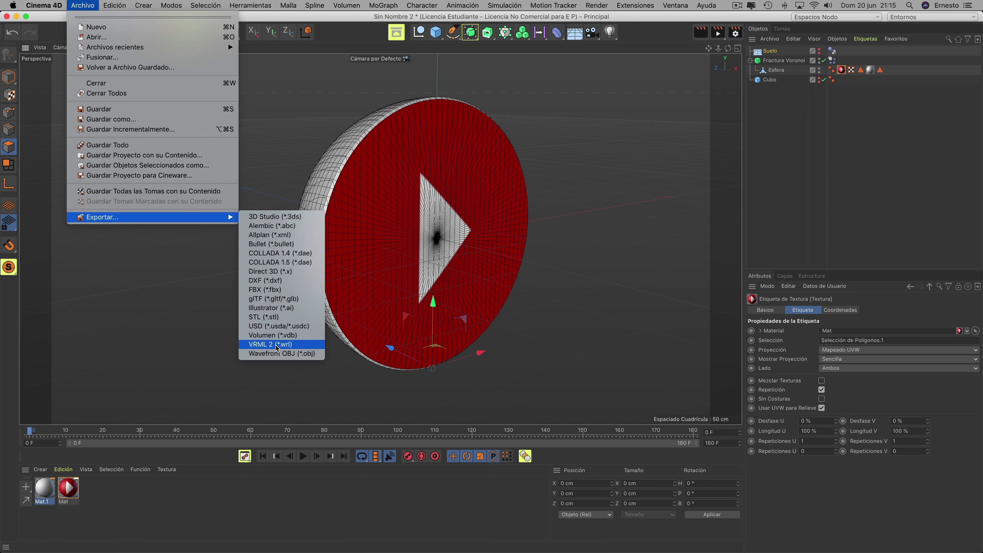
pyautogui.click(275, 353)
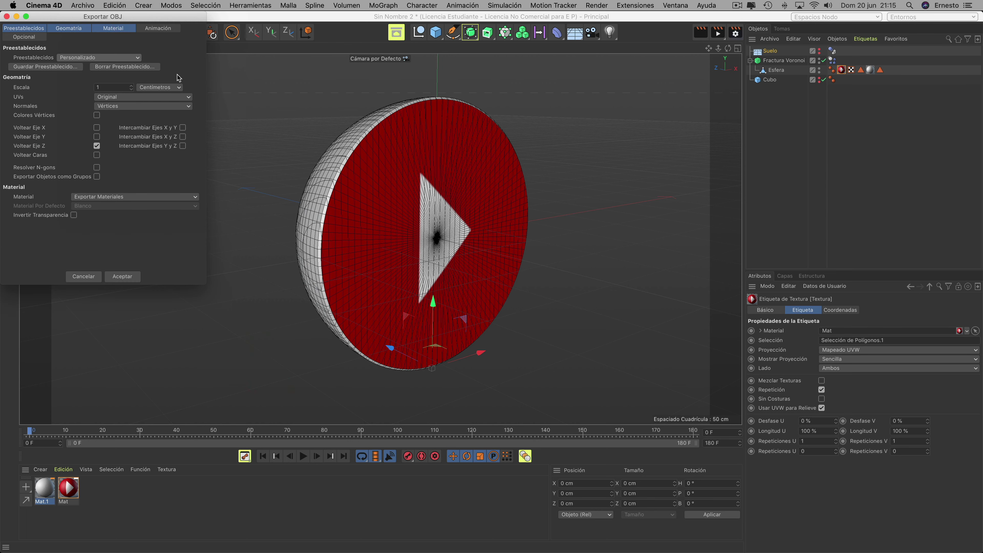
pyautogui.click(75, 31)
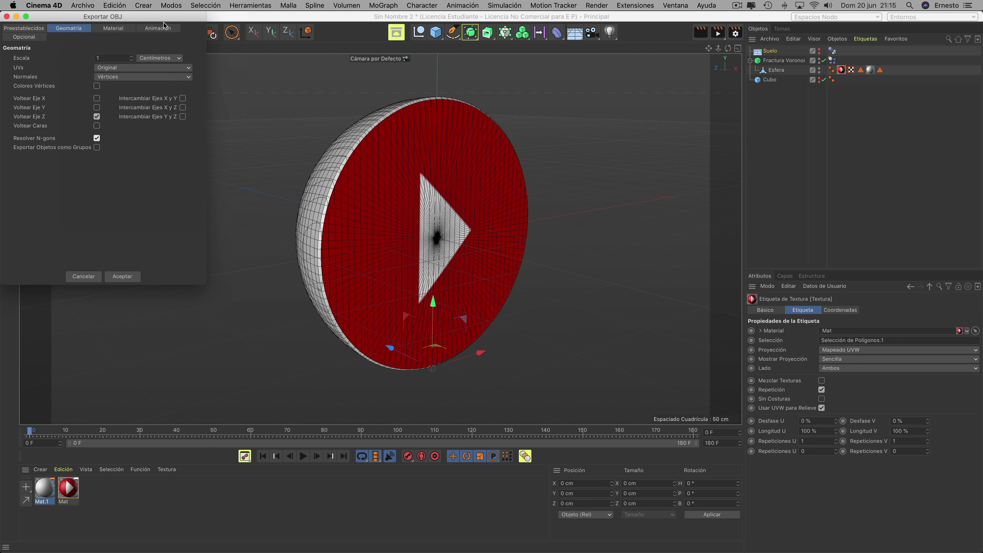
pyautogui.click(151, 30)
pyautogui.click(117, 58)
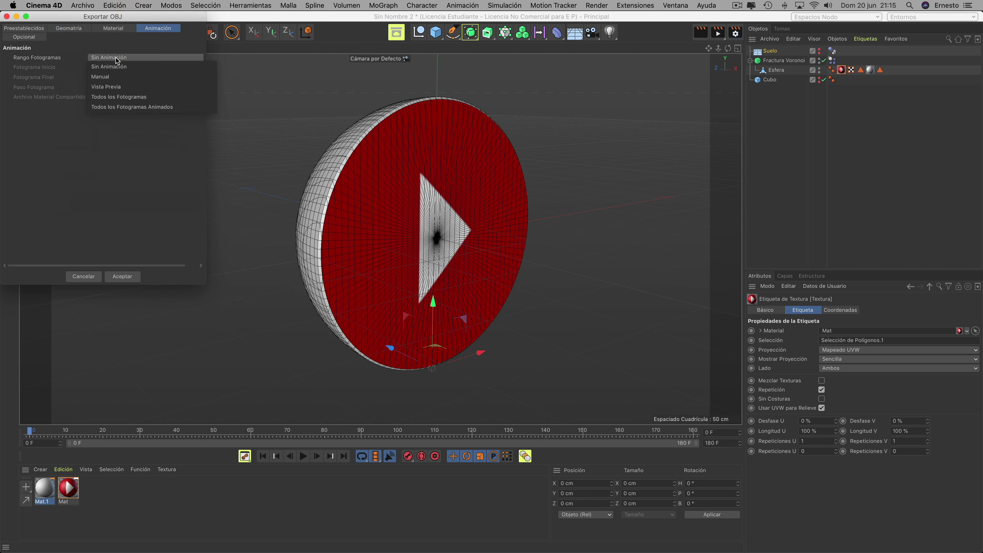
pyautogui.click(122, 96)
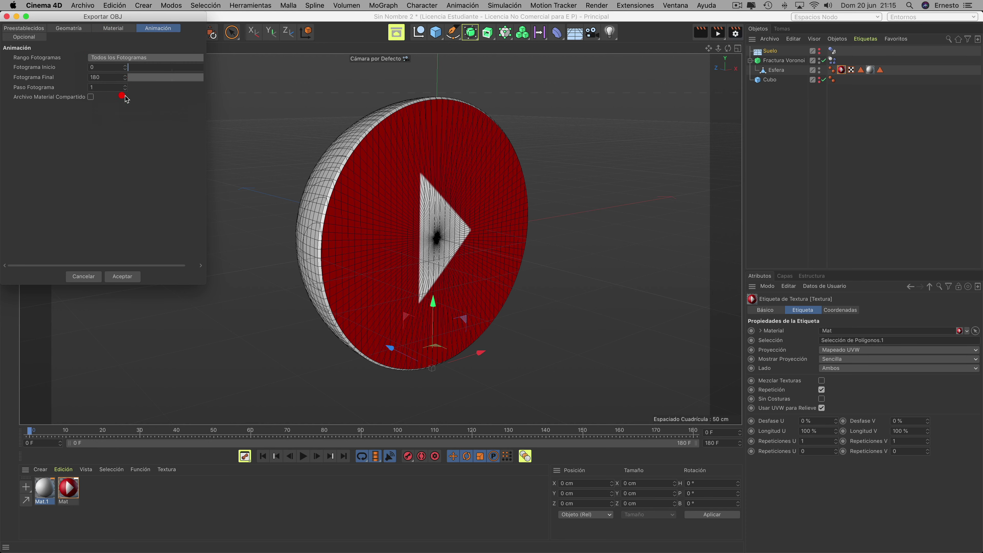
pyautogui.click(122, 276)
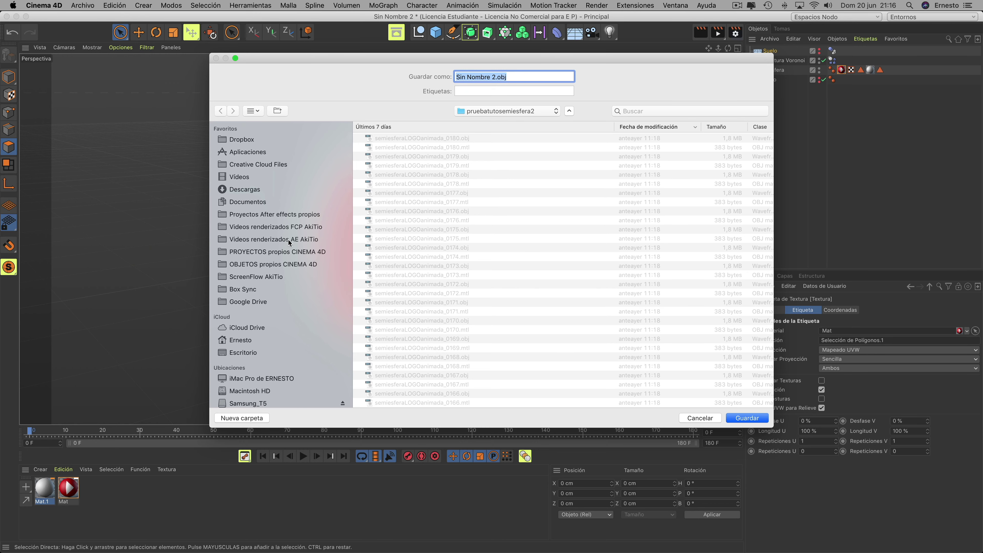
# Save the sequence as semiesfera in a new TutorialSEMIESFERAdinamicas folder under Akitio/CINEMA 4D
pyautogui.scroll(-3, 289, 242)
pyautogui.scroll(-2, 276, 260)
pyautogui.click(237, 296)
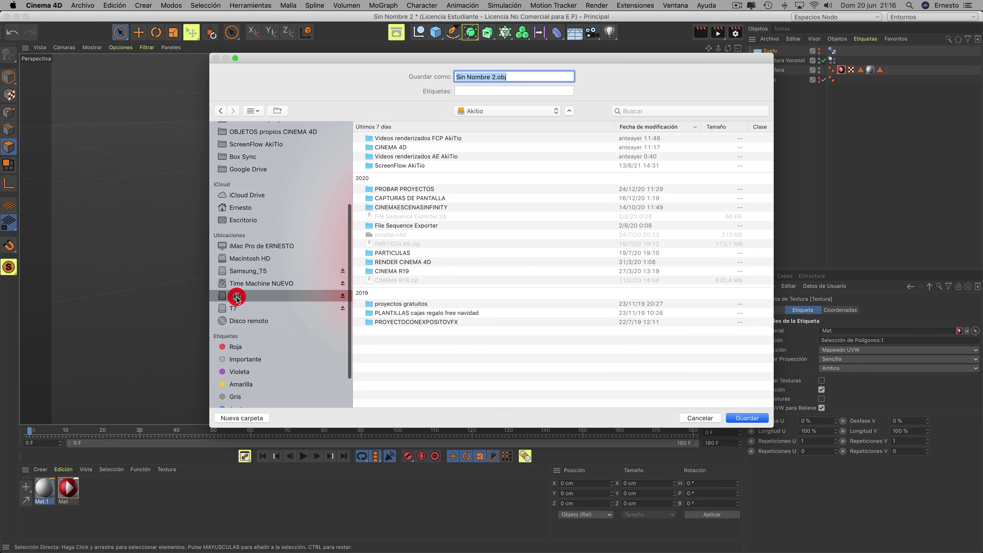
pyautogui.click(386, 148)
pyautogui.doubleClick(387, 150)
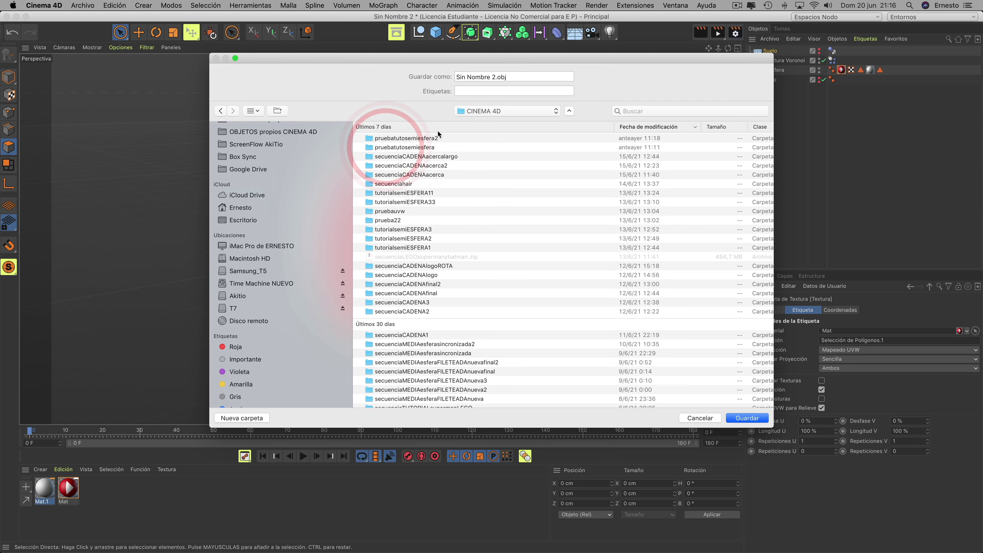
pyautogui.click(249, 420)
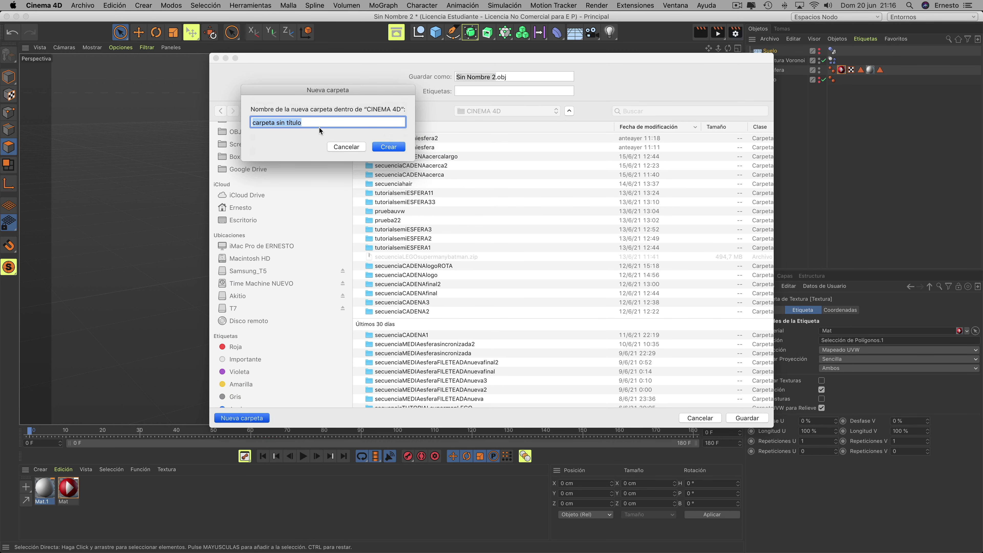
pyautogui.write('TutorialSEMIESFERAdinamicas')
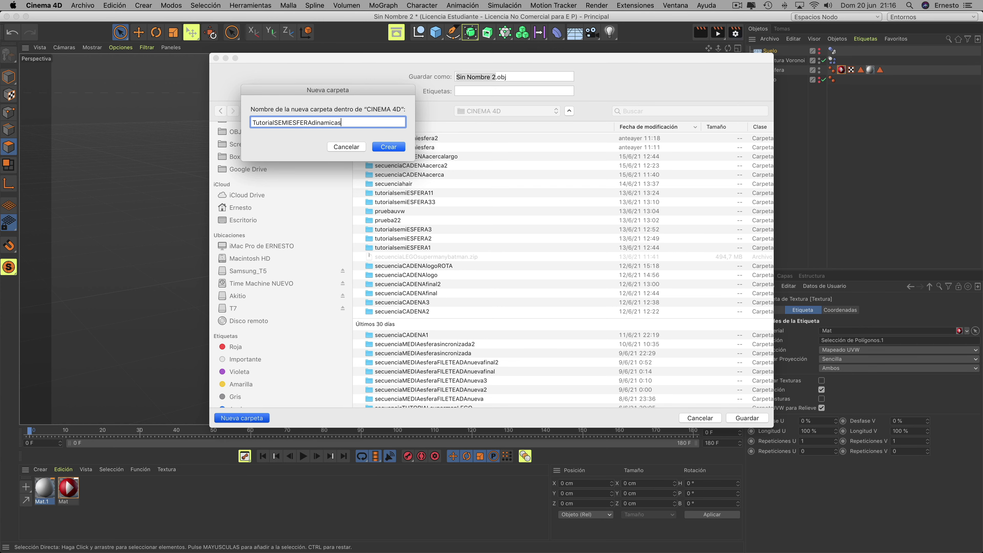
pyautogui.click(392, 149)
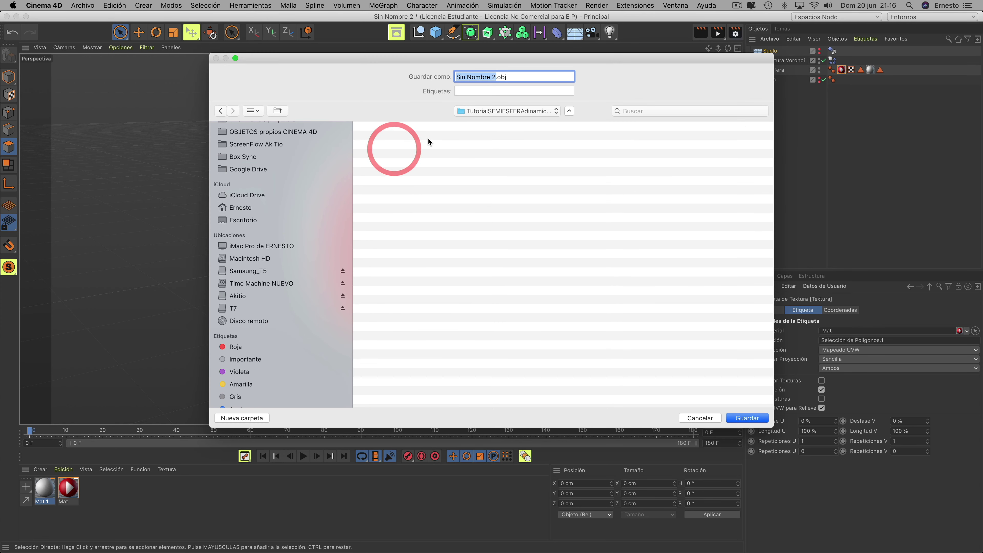
pyautogui.write('se')
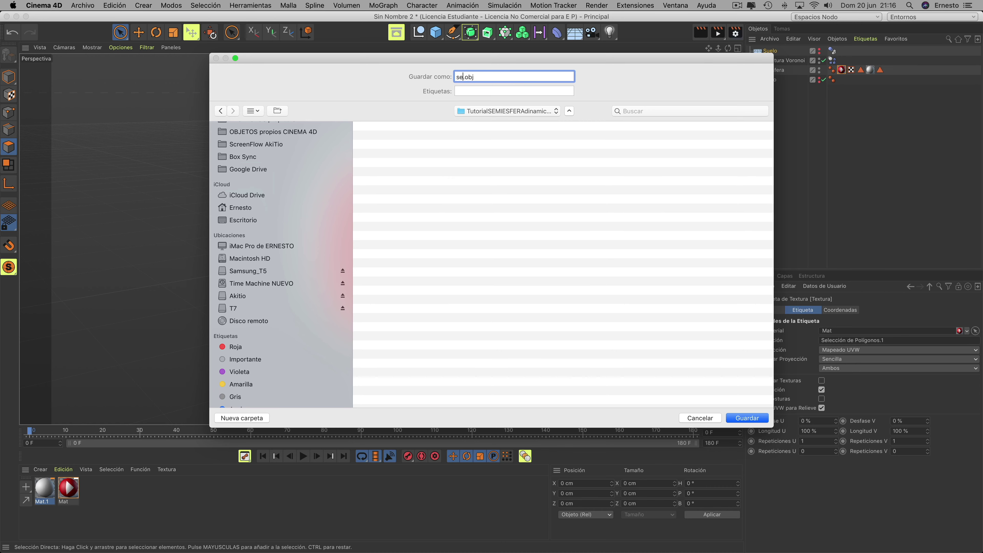
pyautogui.write('miesfera')
pyautogui.click(740, 418)
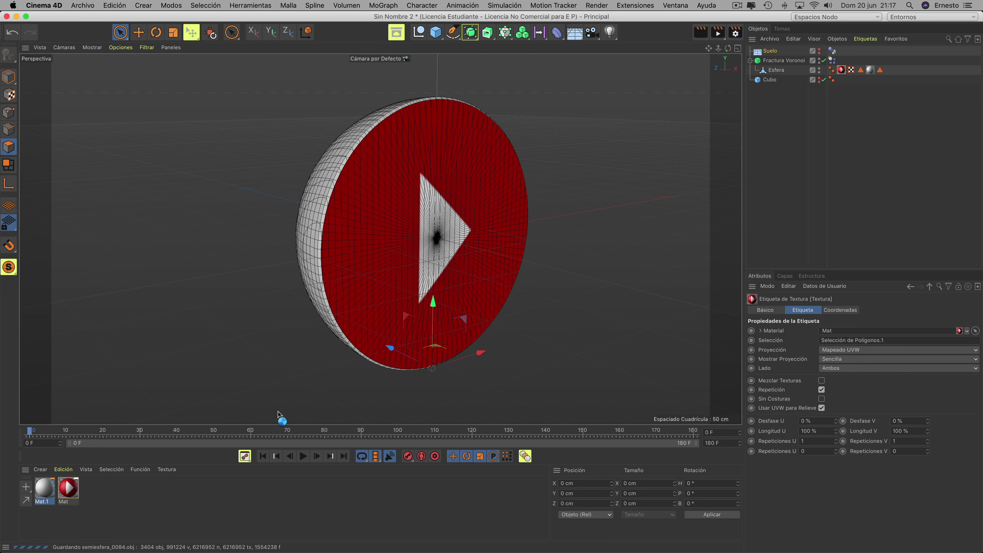
pyautogui.moveTo(700, 541)
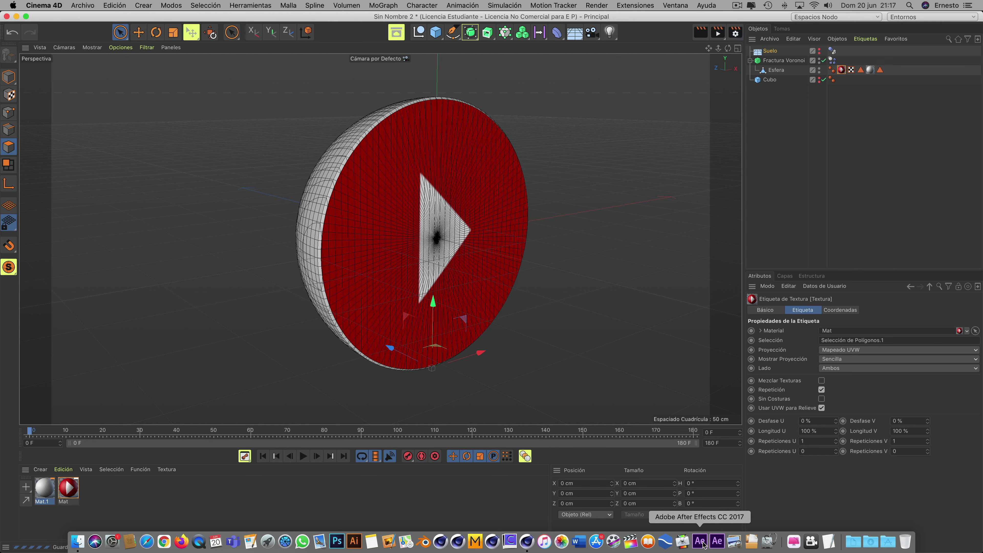
# Launch After Effects from the Dock while the OBJ export continues
pyautogui.click(700, 541)
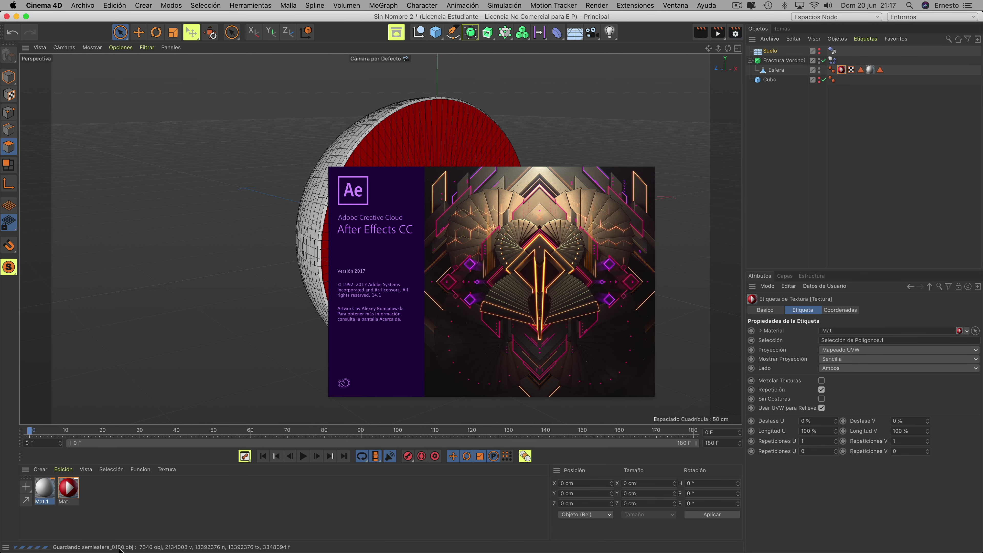
# Use Get Info on the Akitio drive's TutorialSEMIESFERAdinamicas folder to see its size, then close Finder
pyautogui.click(77, 543)
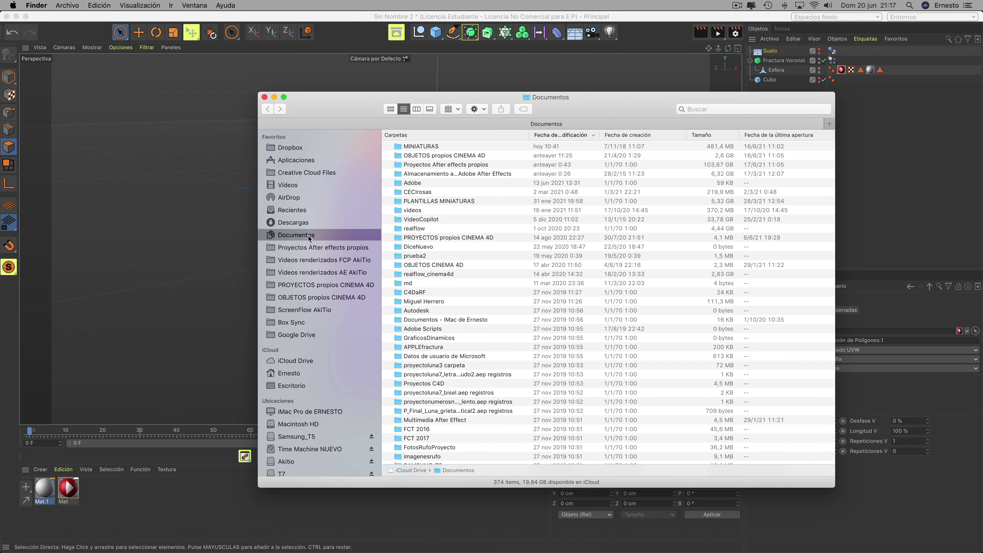
pyautogui.scroll(-5, 304, 225)
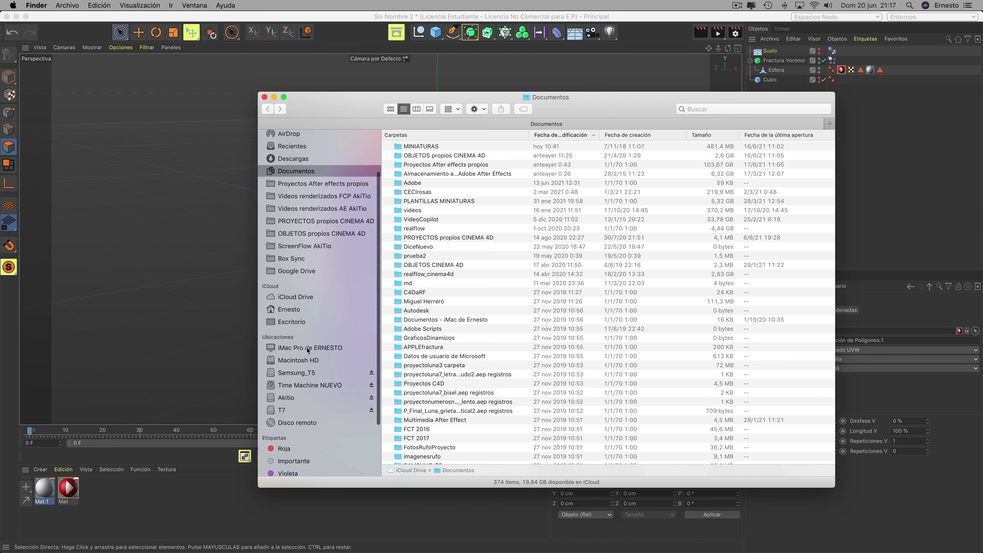
pyautogui.scroll(3, 308, 350)
pyautogui.scroll(-3, 308, 350)
pyautogui.click(287, 398)
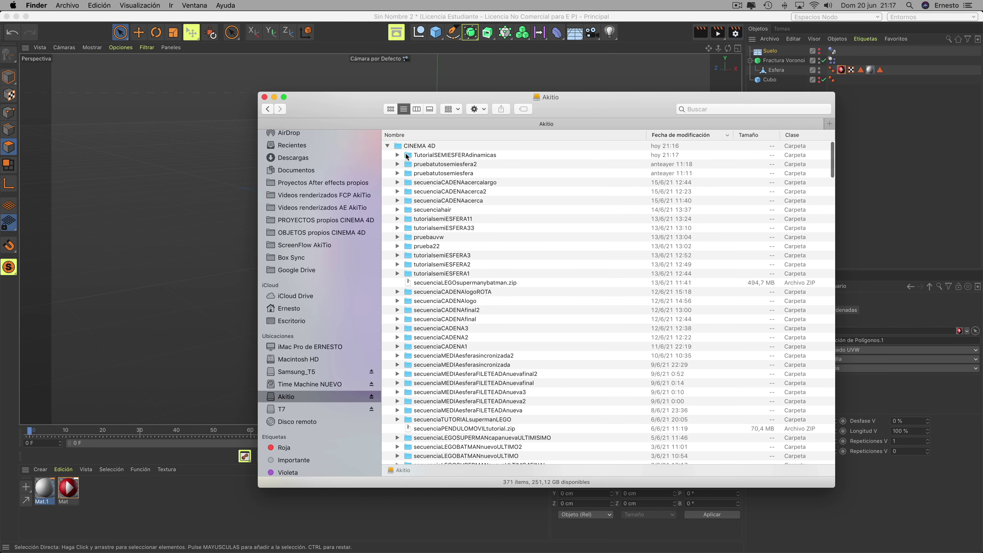
pyautogui.click(443, 155)
pyautogui.rightClick(454, 155)
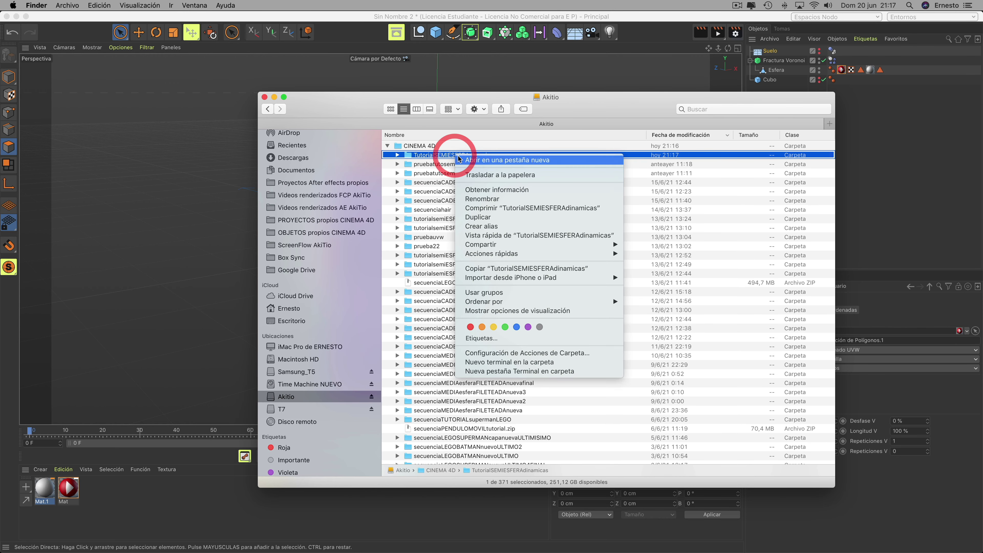
pyautogui.click(469, 189)
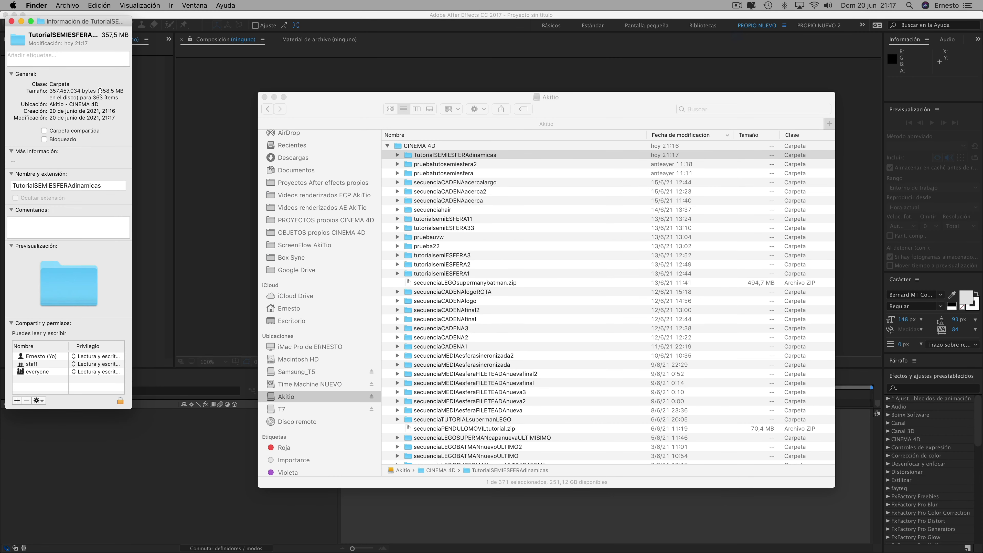
pyautogui.click(11, 22)
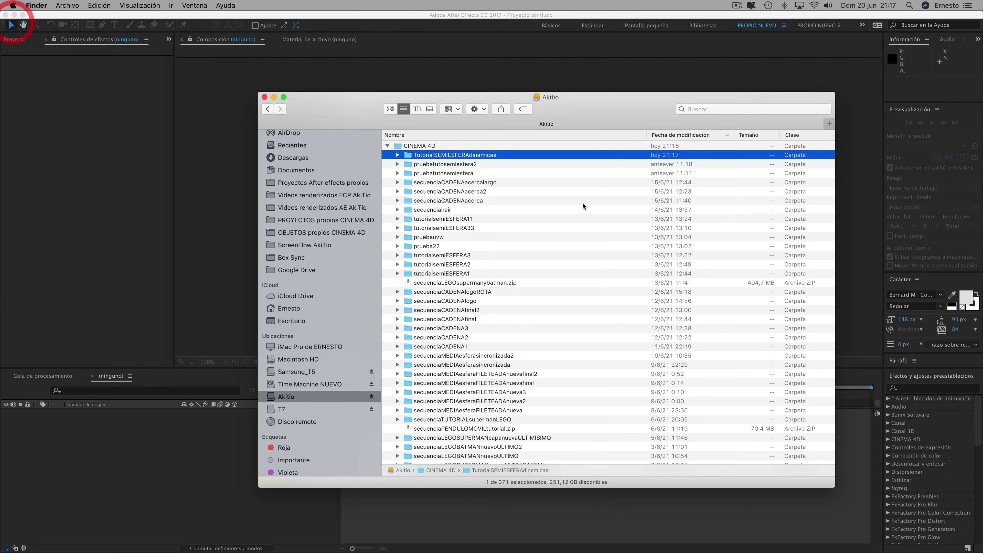
pyautogui.click(265, 97)
# Create Comp 1 at 2560×1440, 30 fps, and start a new solid layer named E3D
pyautogui.click(249, 88)
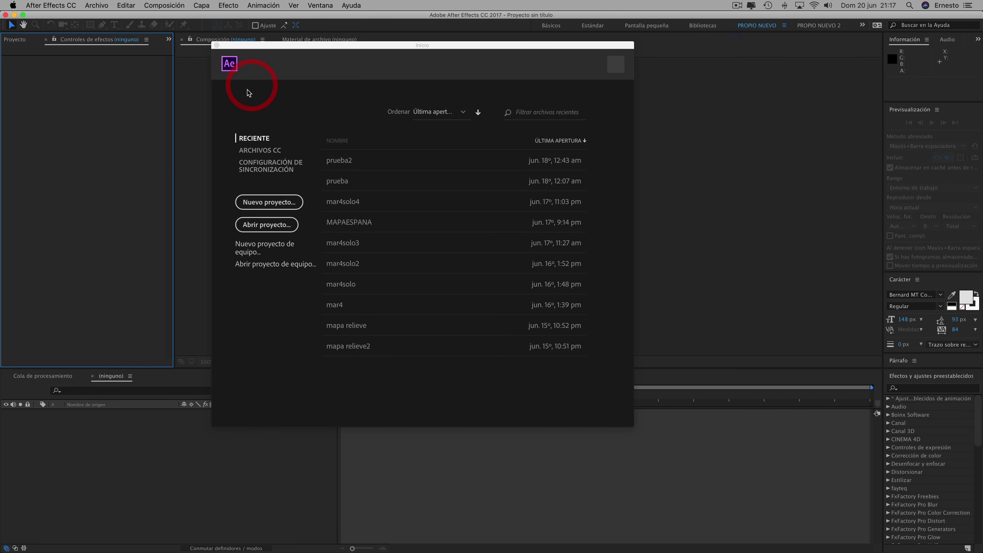
pyautogui.click(216, 46)
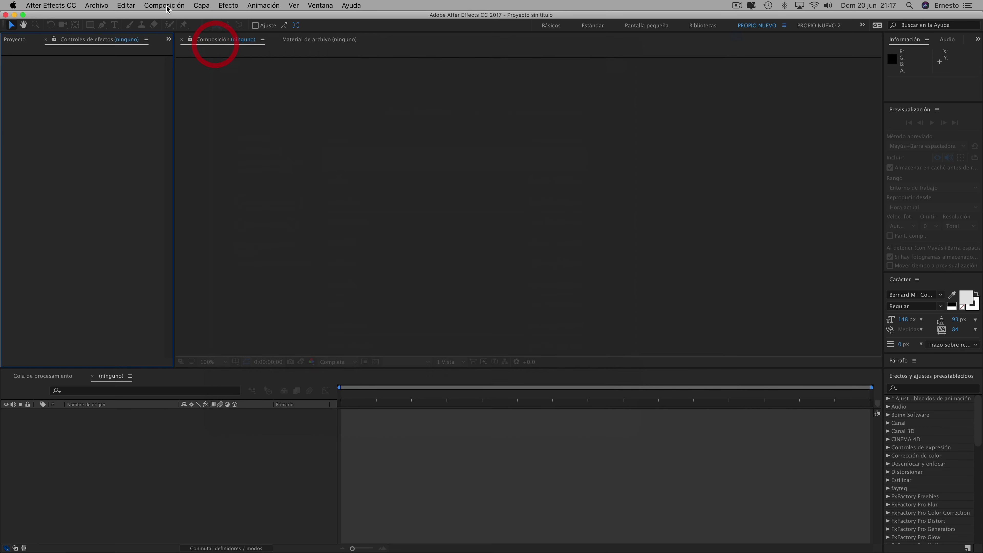
pyautogui.click(165, 5)
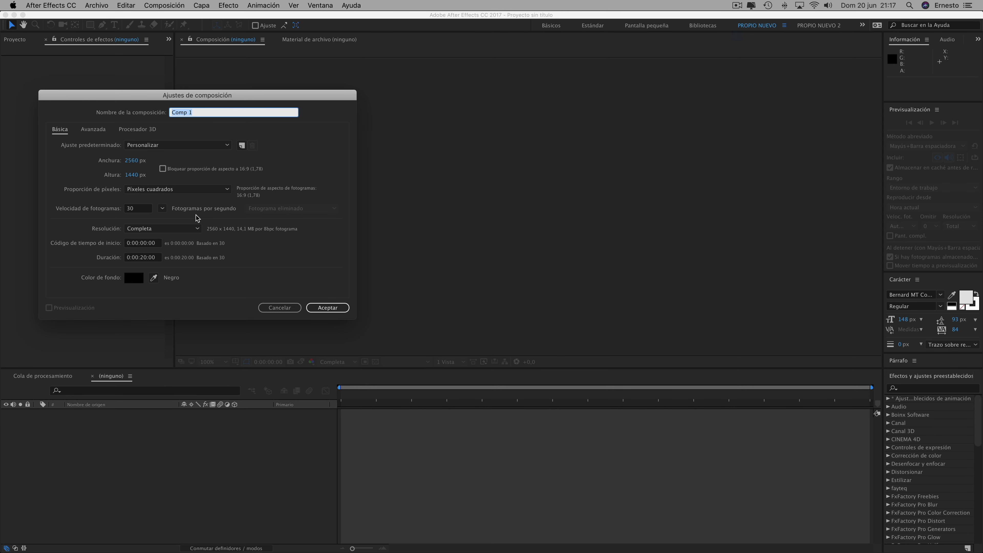
pyautogui.click(327, 307)
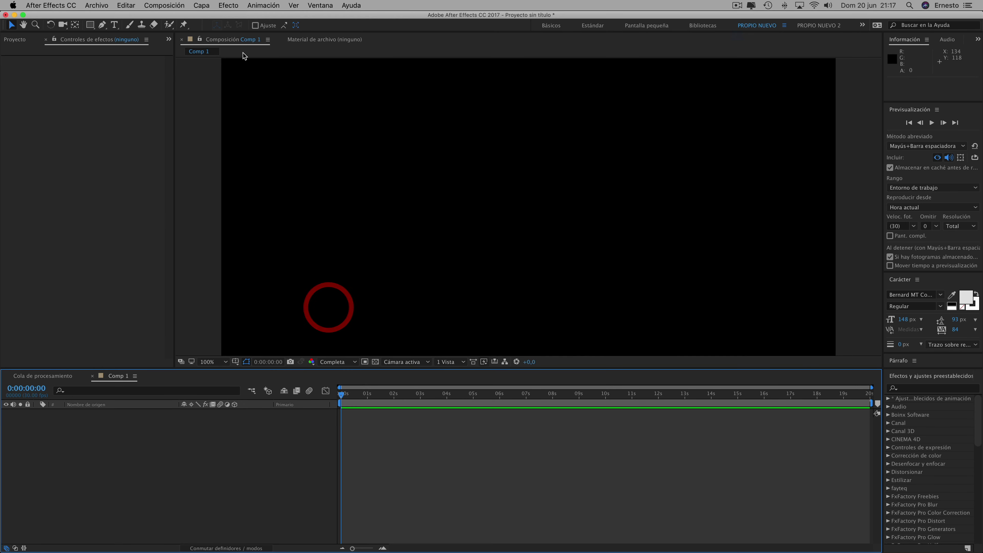
pyautogui.click(202, 5)
pyautogui.moveTo(209, 17)
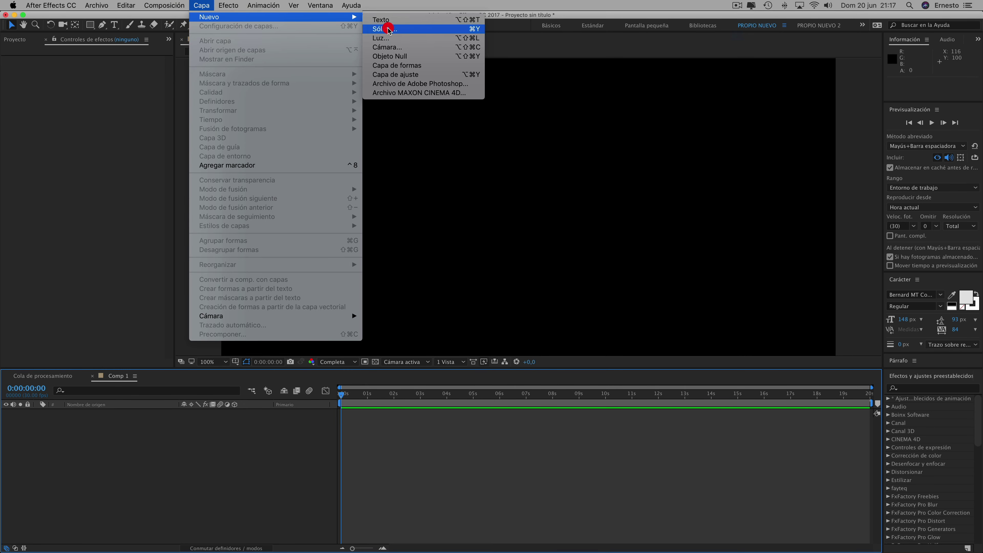
pyautogui.click(374, 27)
pyautogui.write('E3D')
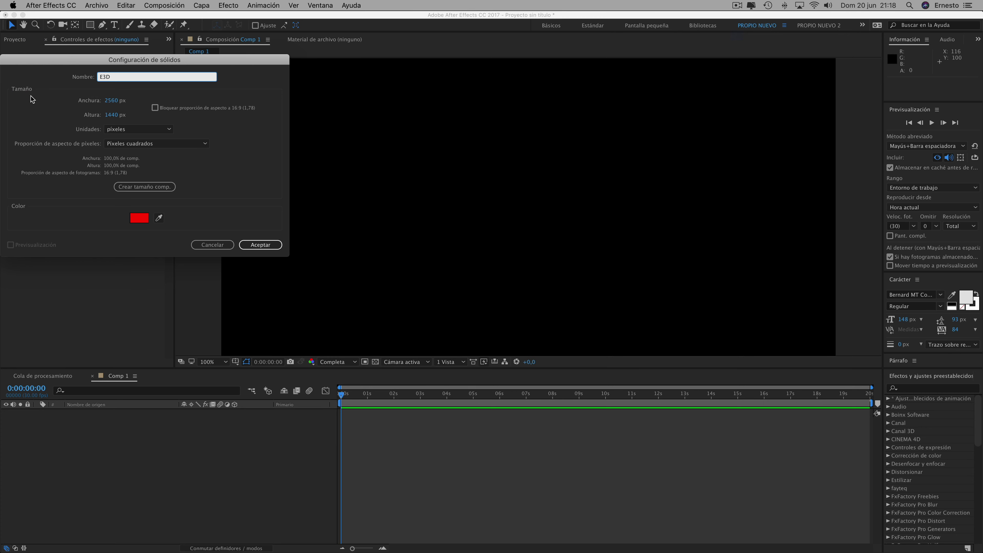
# Create the red E3D solid, apply the Element effect, and open its Scene Setup
pyautogui.click(268, 246)
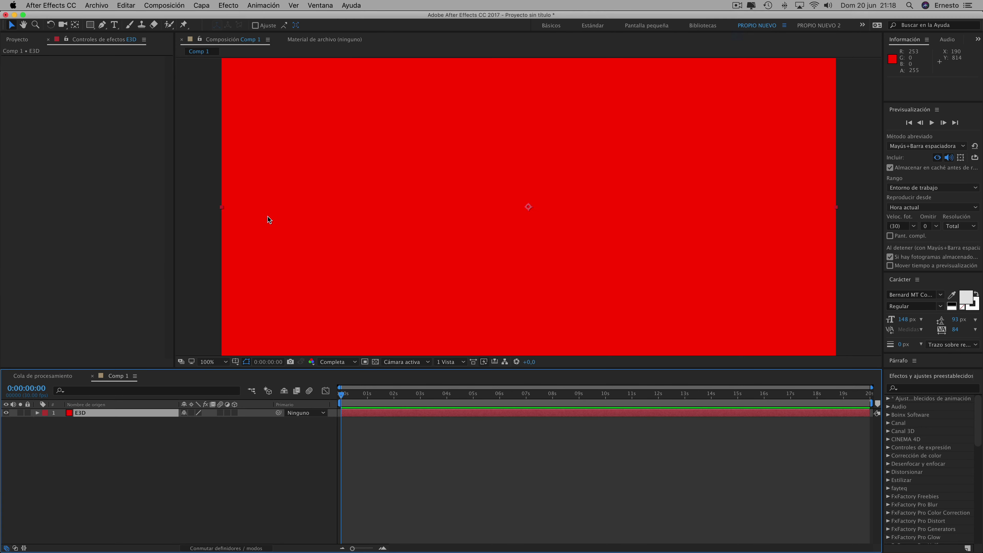
pyautogui.click(225, 7)
pyautogui.moveTo(245, 506)
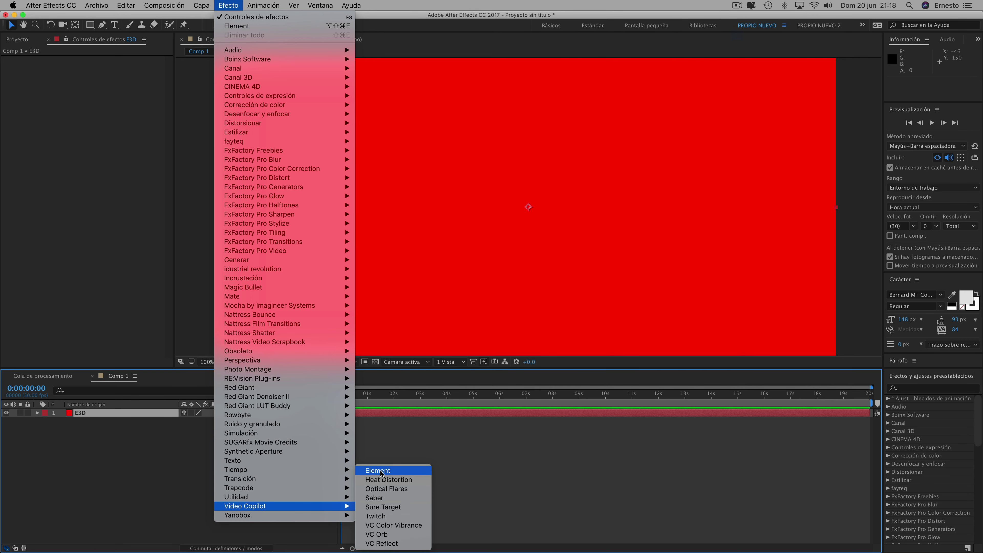
pyautogui.click(381, 471)
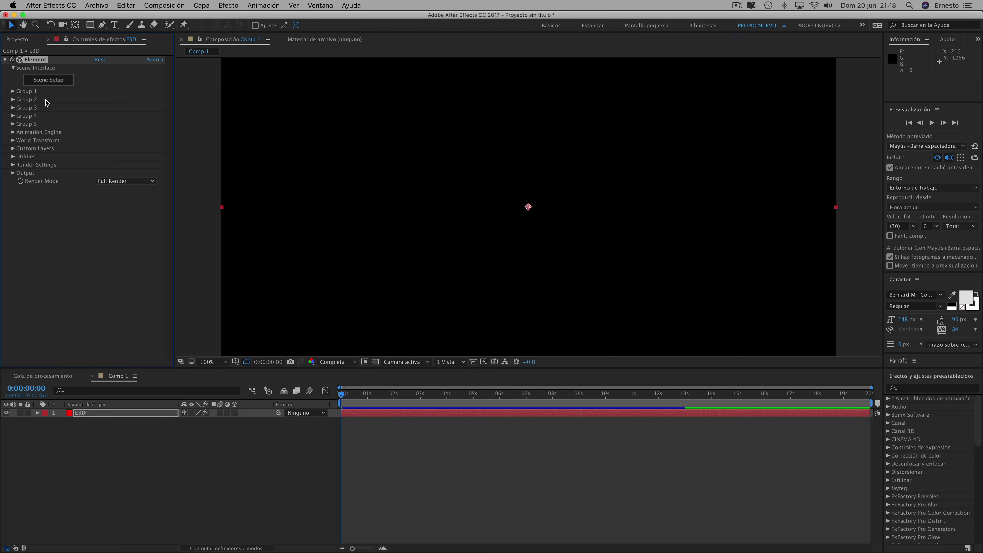
pyautogui.click(54, 81)
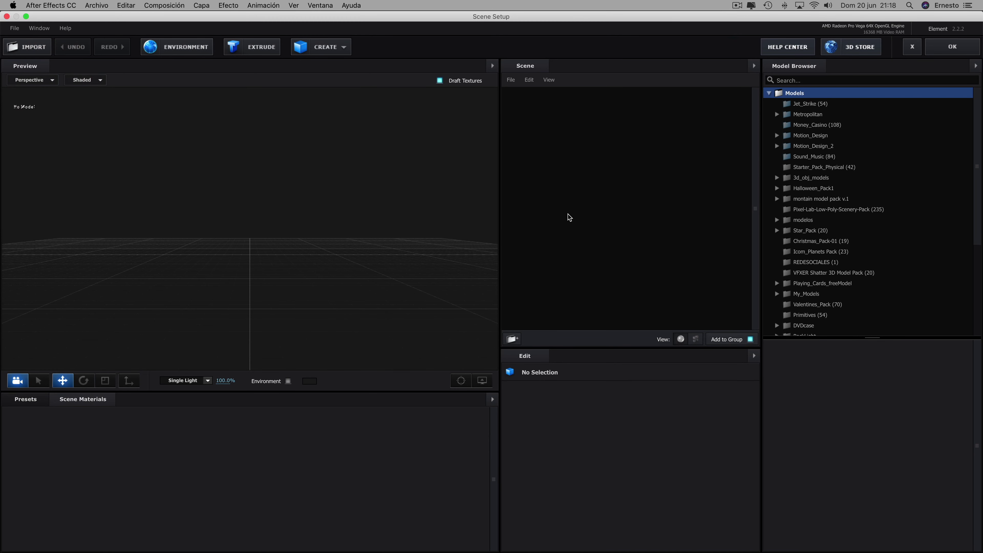
# Start a 3D Sequence import and browse to Akitio > CINEMA 4D > TutorialSEMIESFERAdinamicas in list view
pyautogui.click(15, 28)
pyautogui.moveTo(46, 41)
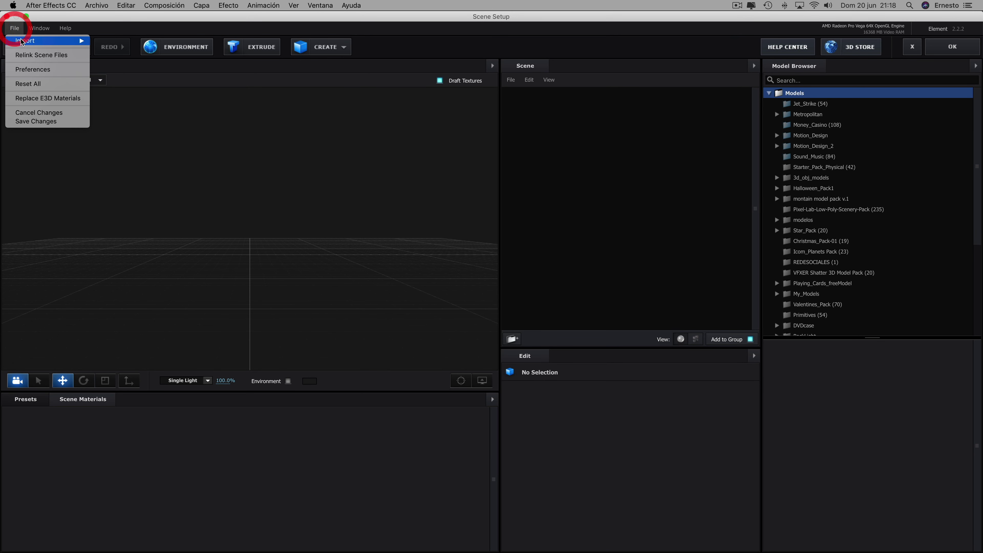
pyautogui.click(124, 55)
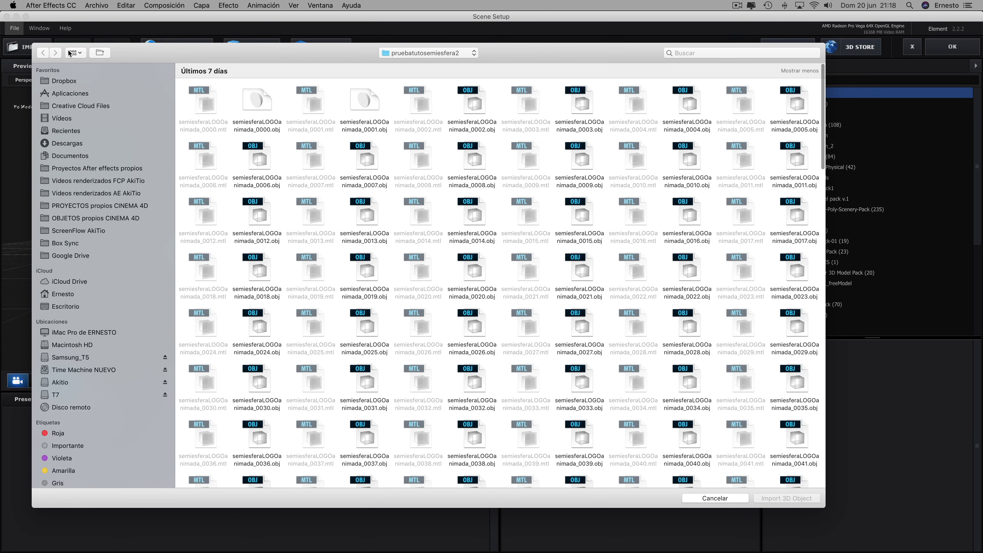
pyautogui.click(75, 53)
pyautogui.click(86, 95)
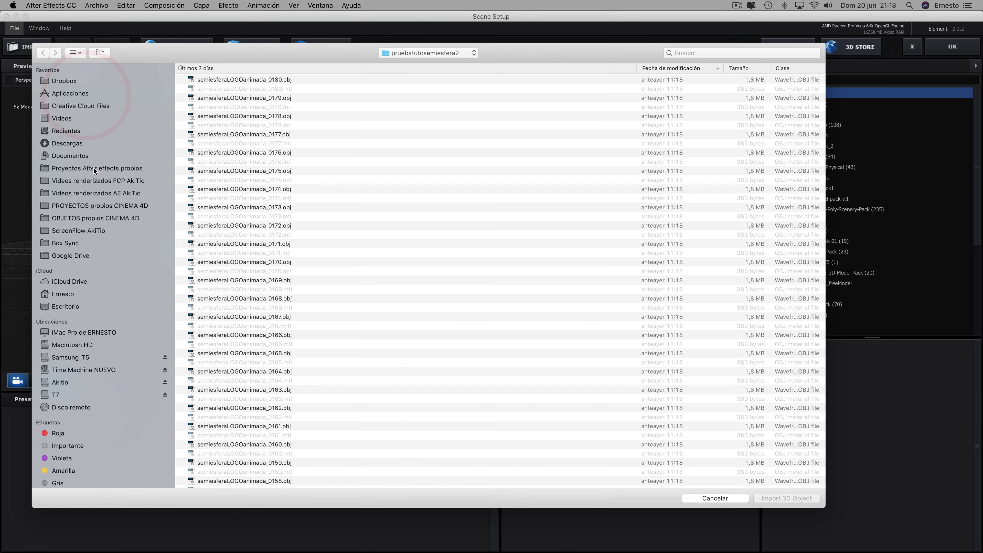
pyautogui.click(61, 380)
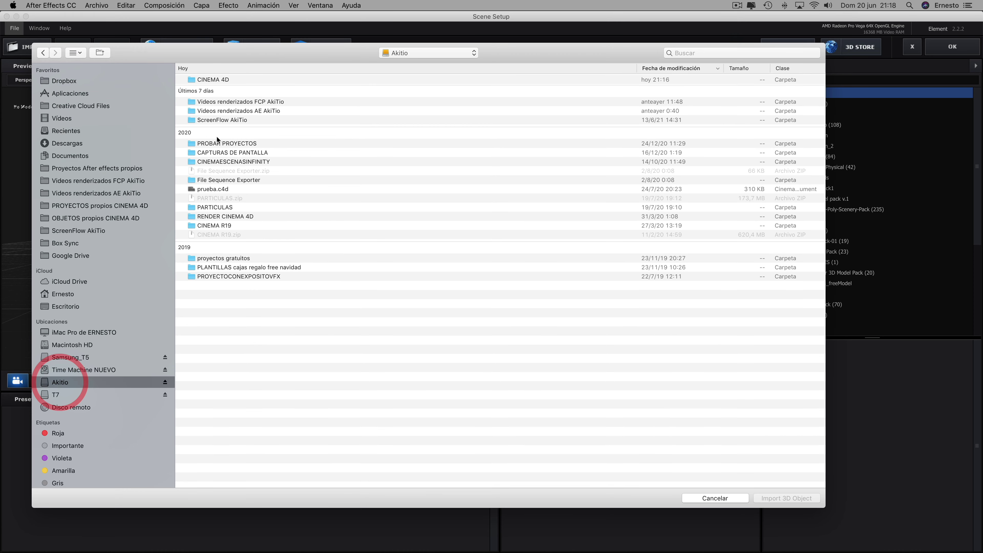
pyautogui.click(216, 79)
pyautogui.doubleClick(216, 78)
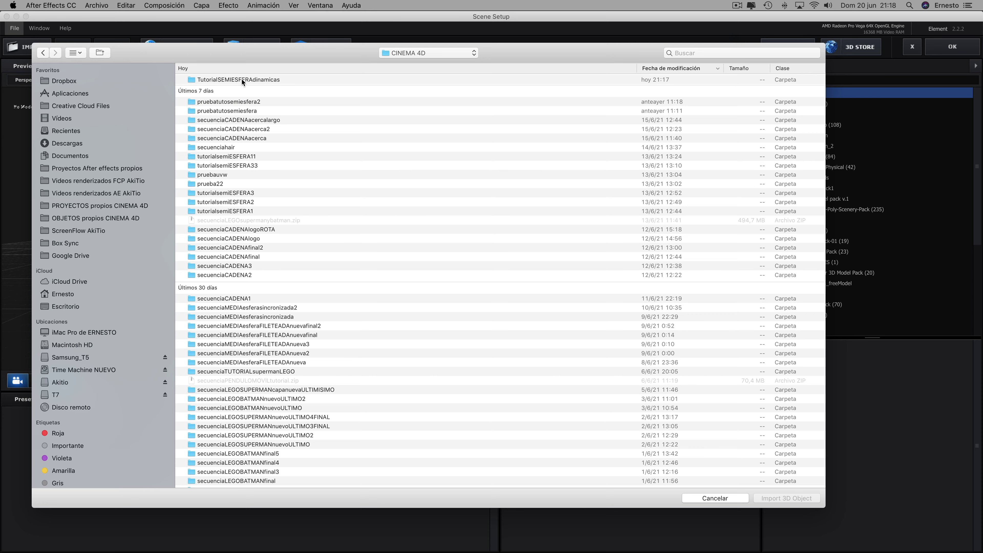
pyautogui.doubleClick(229, 78)
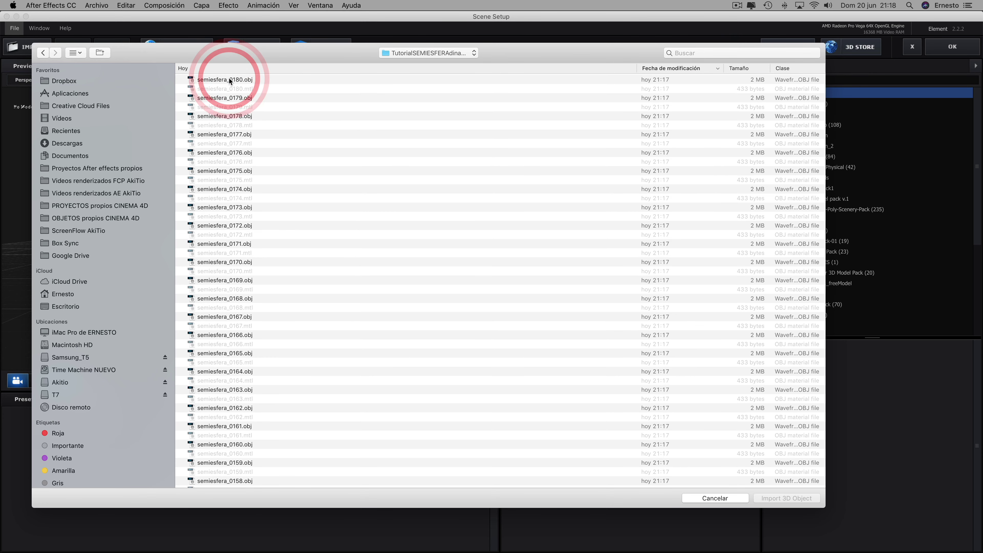
# Import semiesfera_0000.obj as a 181-frame OBJ sequence
pyautogui.scroll(-10, 220, 174)
pyautogui.scroll(-10, 222, 257)
pyautogui.scroll(-10, 226, 285)
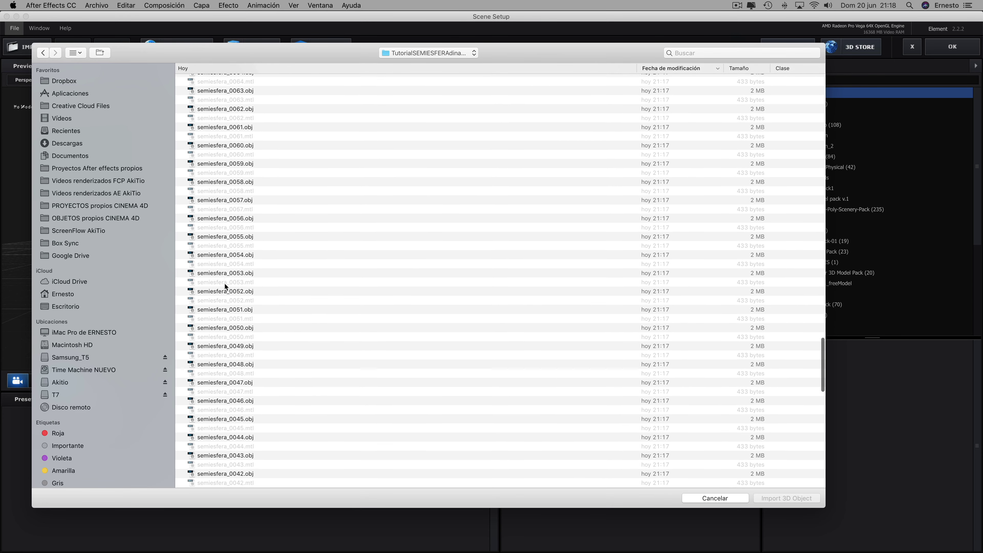
pyautogui.scroll(-5, 235, 325)
pyautogui.click(227, 474)
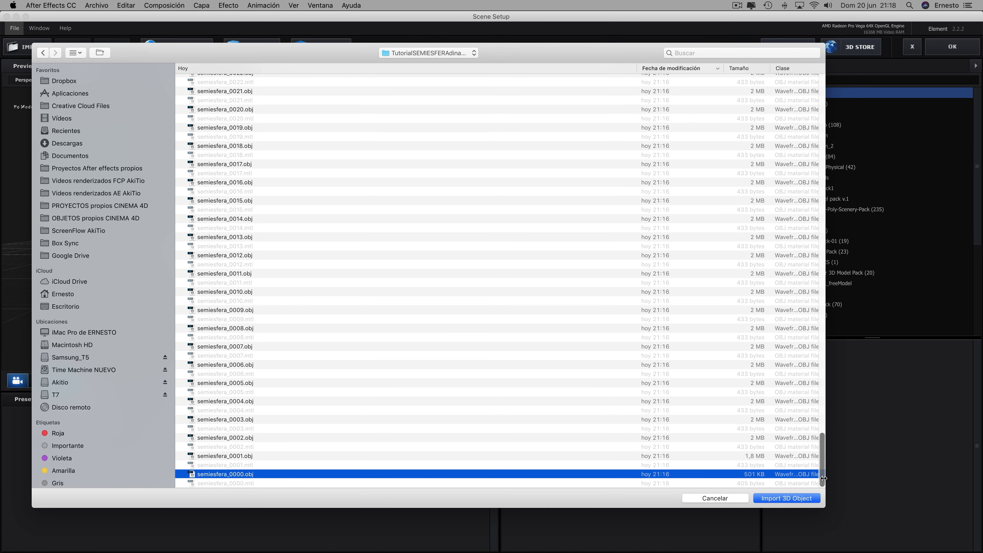
pyautogui.click(786, 499)
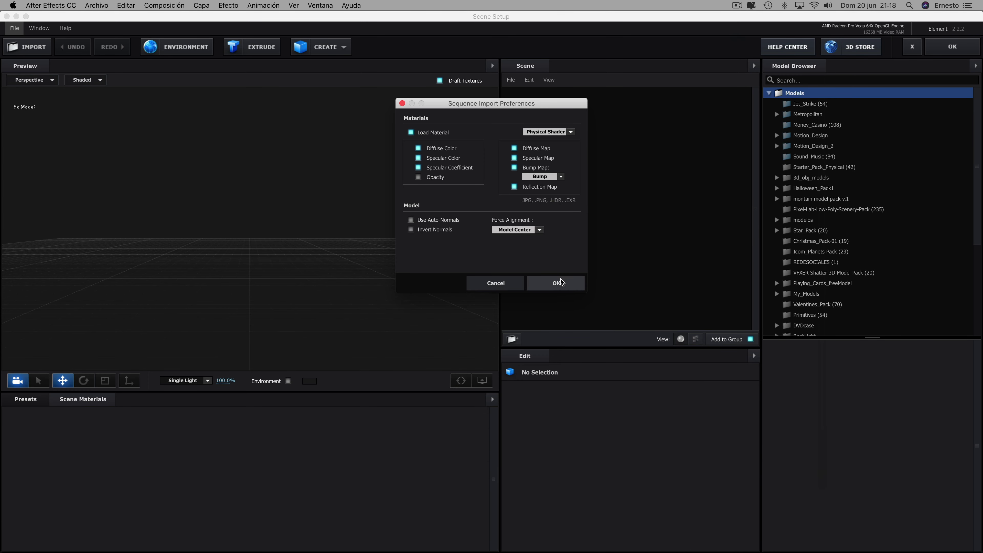
pyautogui.click(556, 284)
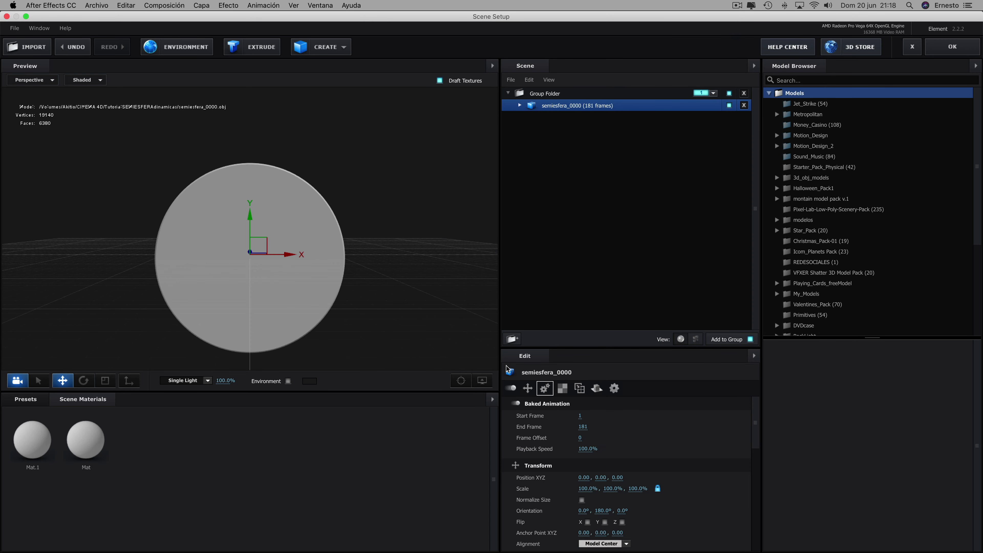
# Orbit the preview and scrub Start Frame to watch the fracture, then reset it to 1
pyautogui.moveTo(368, 190); pyautogui.dragTo(412, 189)
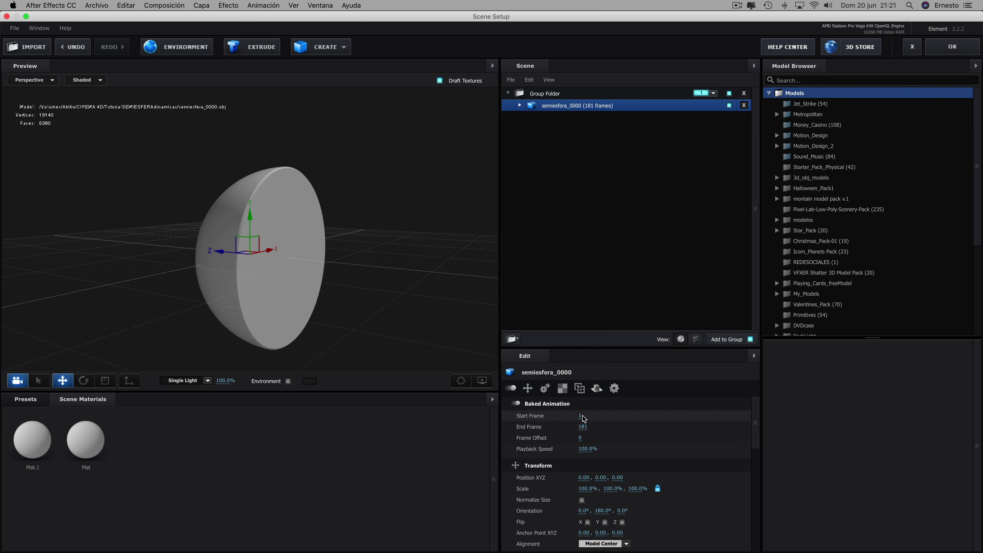
pyautogui.moveTo(583, 414); pyautogui.dragTo(583, 419)
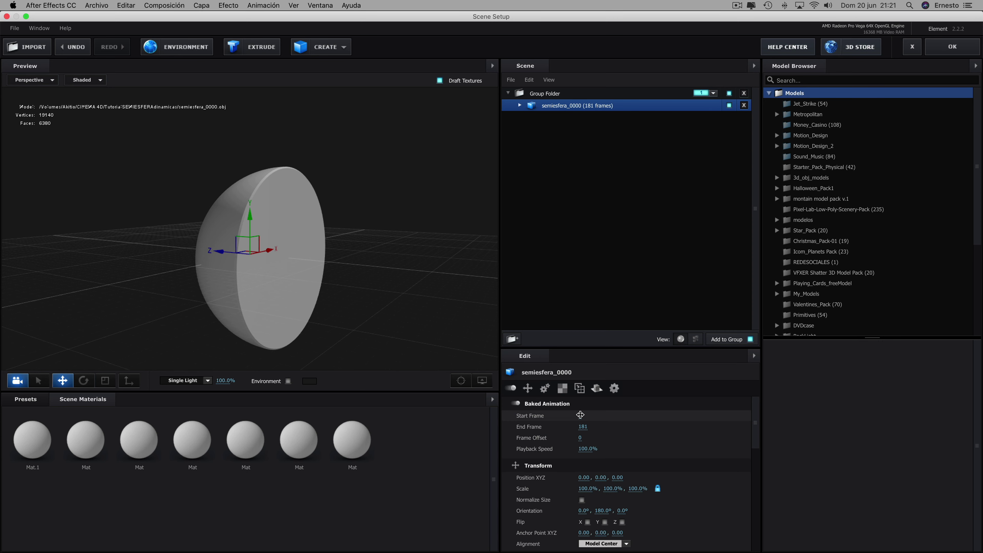
pyautogui.moveTo(580, 415)
pyautogui.mouseDown()
pyautogui.moveTo(598, 415)
pyautogui.moveTo(546, 418)
pyautogui.mouseUp()
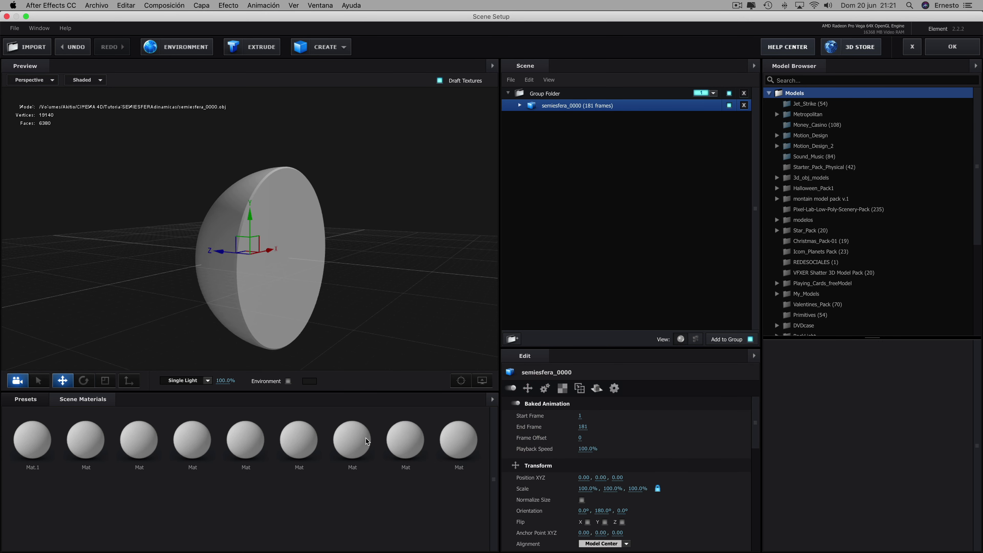
pyautogui.moveTo(578, 418); pyautogui.dragTo(540, 415)
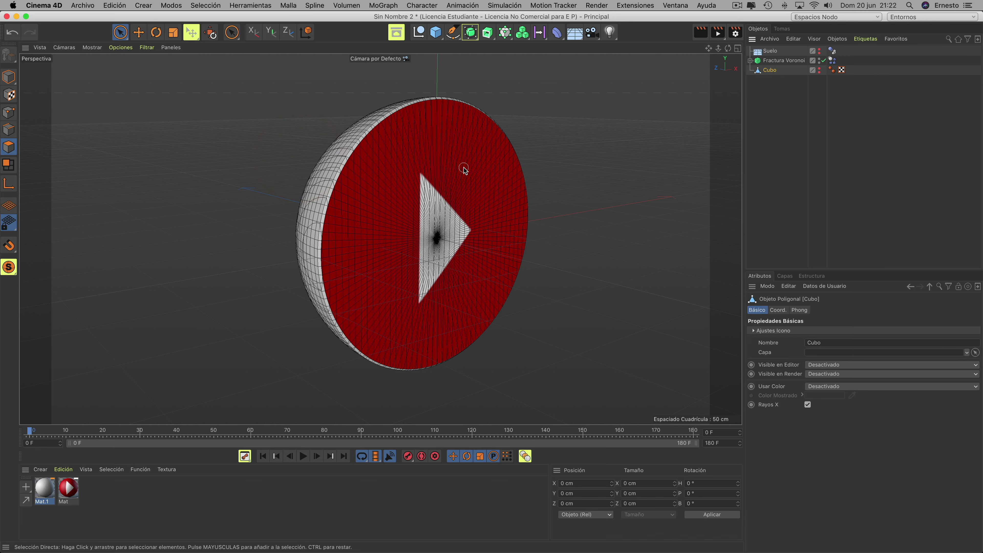
pyautogui.press('super+z')
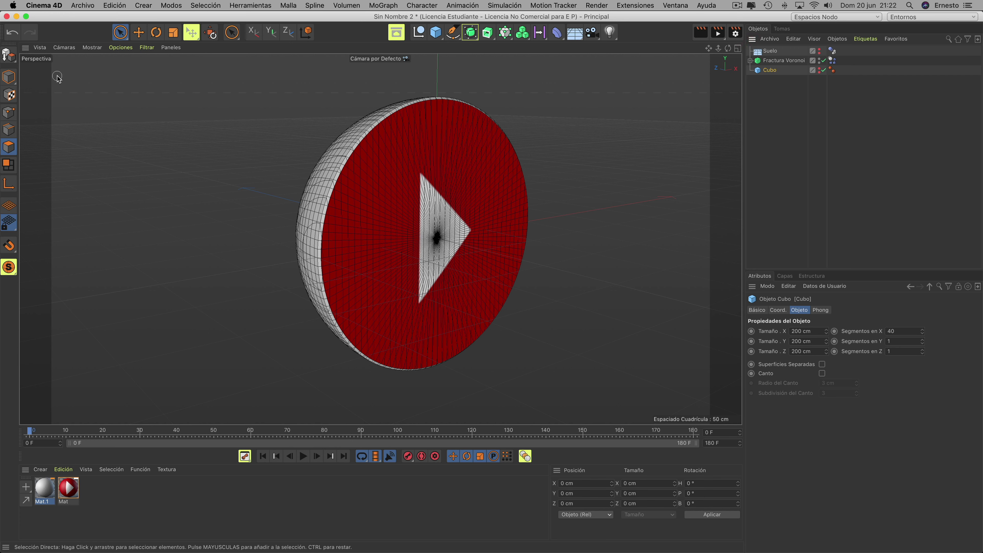
pyautogui.click(8, 55)
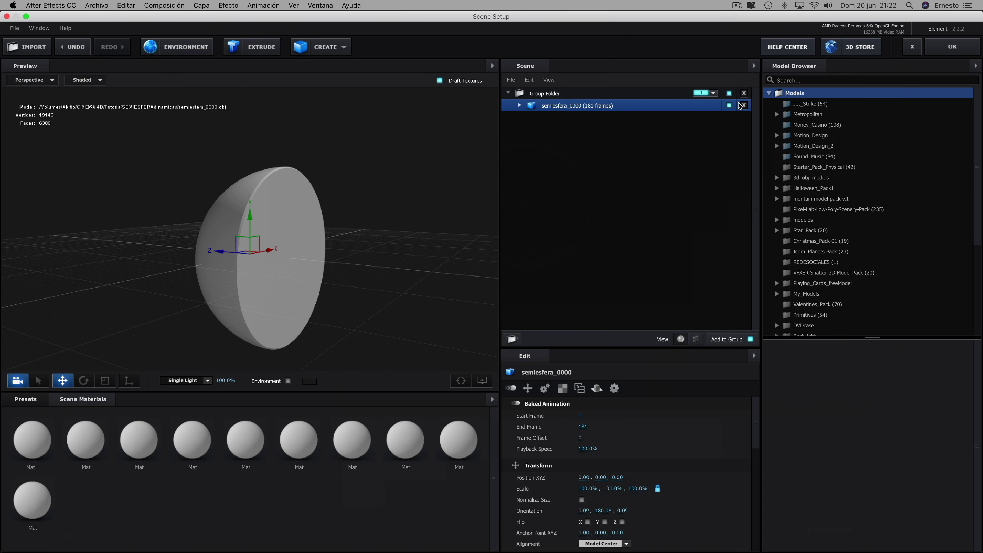
# Delete the old hemisphere model and remove all scene materials
pyautogui.click(742, 105)
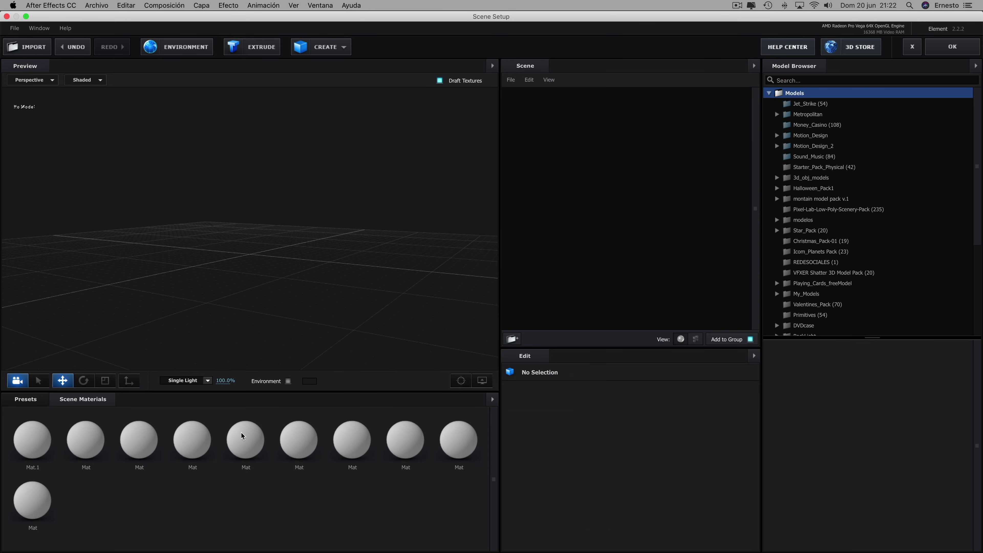
pyautogui.rightClick(266, 503)
pyautogui.click(293, 520)
# Import Sin Nombre 2_0000.obj from TutorialSEMIESFERAdinamicas2 as a 3D sequence
pyautogui.click(12, 29)
pyautogui.moveTo(26, 41)
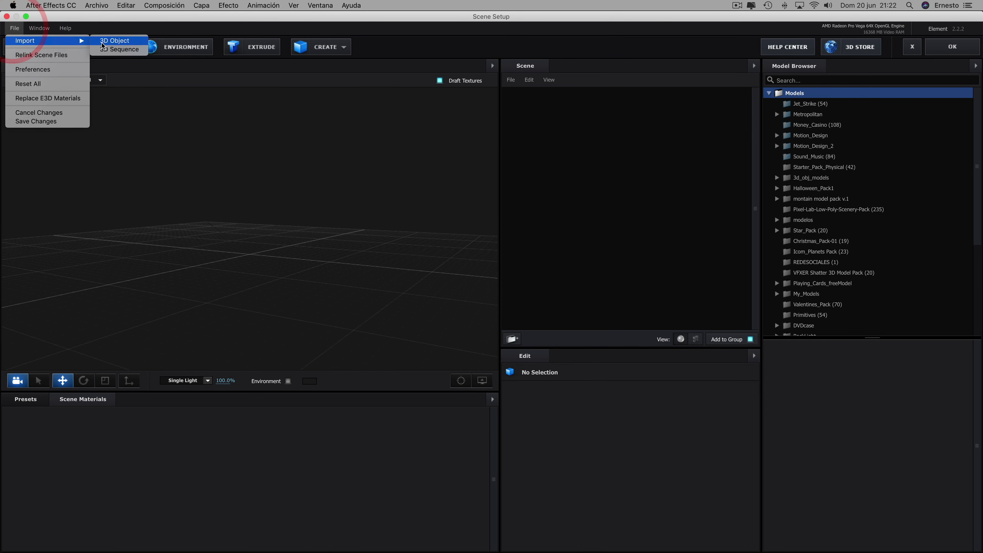
pyautogui.click(110, 46)
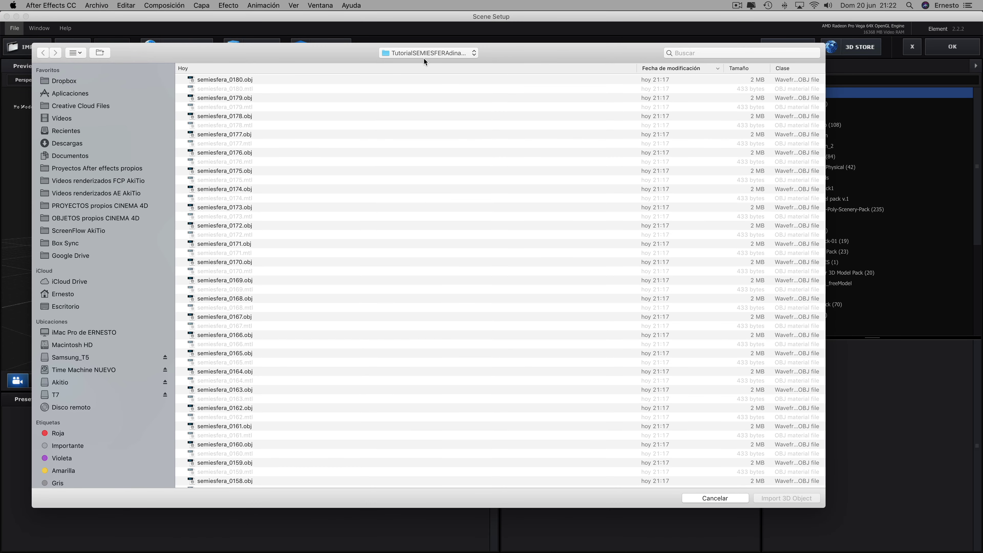
pyautogui.click(428, 53)
pyautogui.click(410, 65)
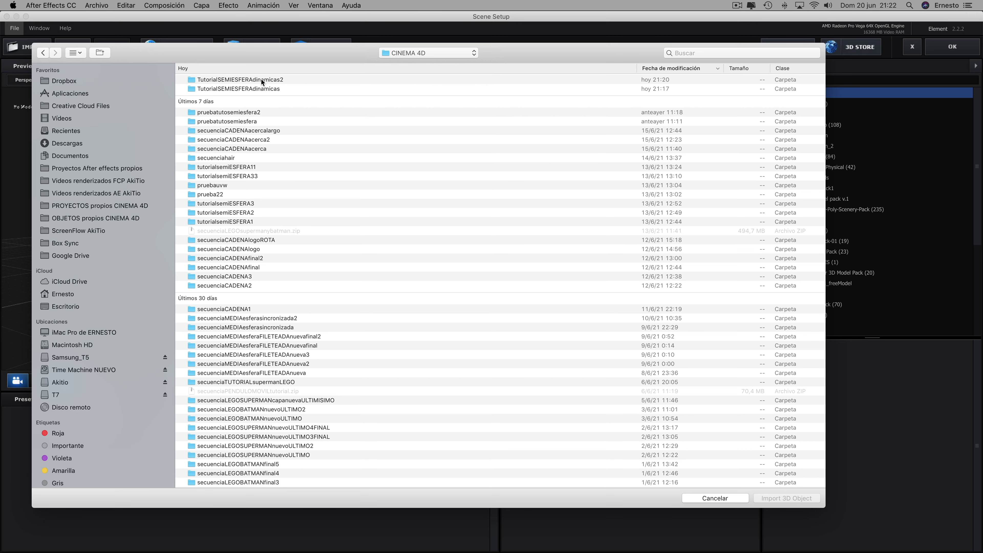
pyautogui.doubleClick(261, 79)
pyautogui.scroll(-5, 240, 195)
pyautogui.scroll(-10, 240, 195)
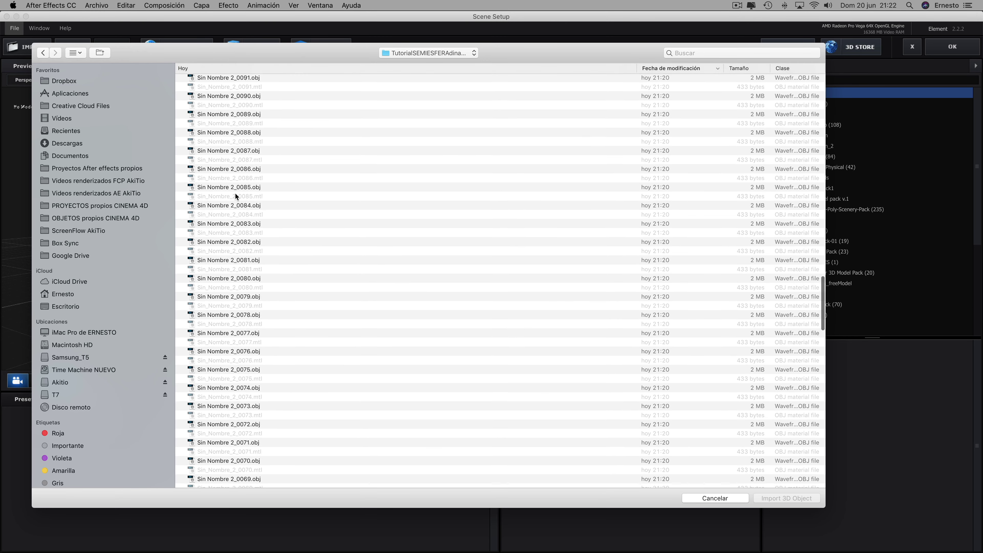
pyautogui.scroll(-10, 248, 271)
pyautogui.scroll(-10, 271, 368)
pyautogui.scroll(-5, 240, 445)
pyautogui.click(241, 474)
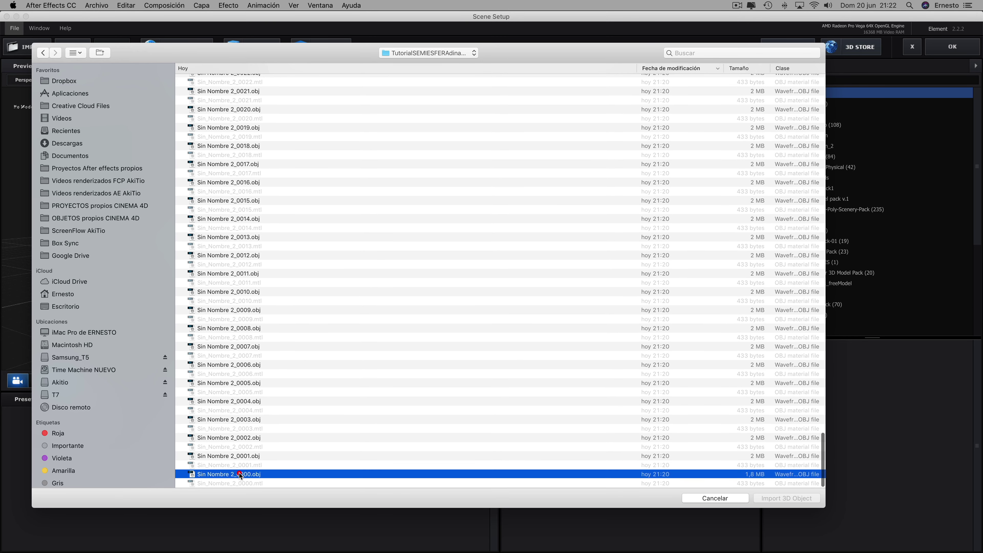
pyautogui.click(776, 498)
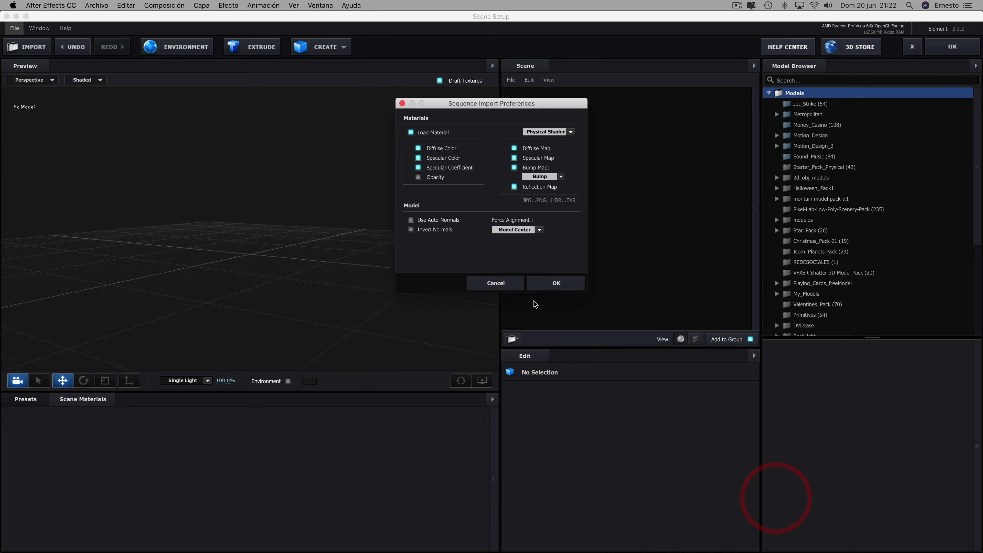
# Load the Sin Nombre 2 sequence as 181 frames, preview its shatter, and keep Start Frame at 1
pyautogui.click(562, 280)
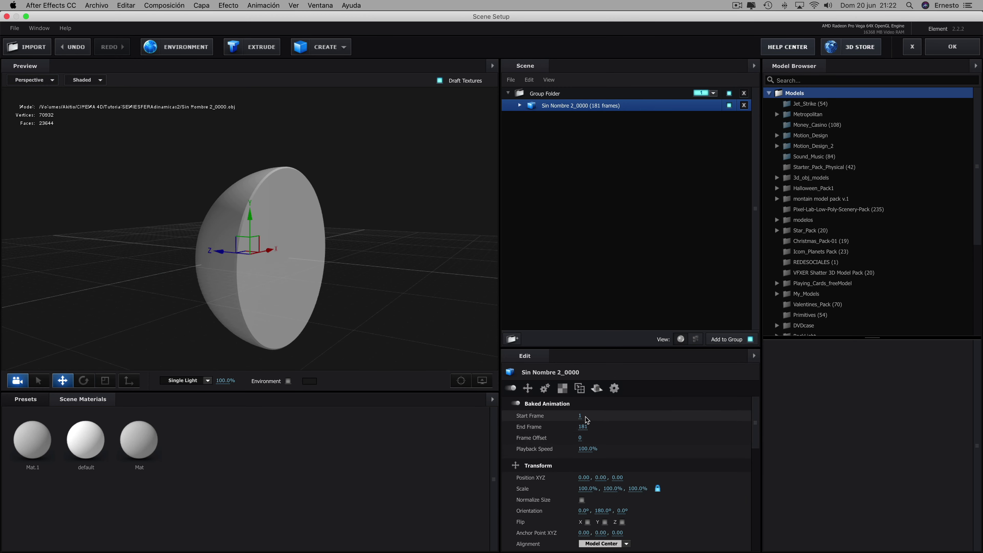
pyautogui.moveTo(580, 414)
pyautogui.mouseDown()
pyautogui.moveTo(784, 402)
pyautogui.moveTo(536, 410)
pyautogui.moveTo(725, 398)
pyautogui.moveTo(509, 419)
pyautogui.mouseUp()
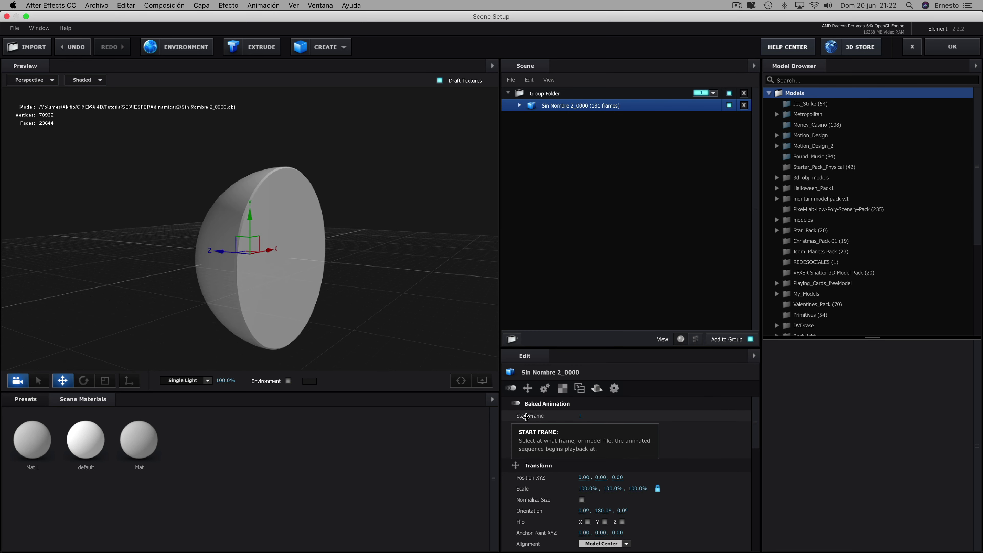
pyautogui.moveTo(291, 285)
pyautogui.mouseDown()
pyautogui.moveTo(238, 254)
pyautogui.moveTo(397, 315)
pyautogui.mouseUp()
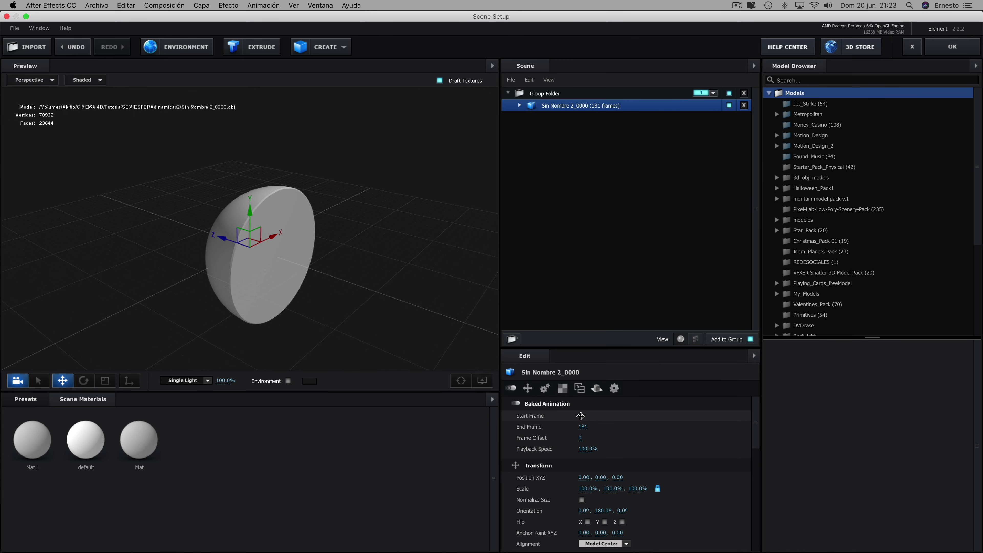
pyautogui.moveTo(581, 416); pyautogui.dragTo(574, 413)
# Expand the model, select the Mat material, and open its Diffuse texture slot
pyautogui.click(25, 399)
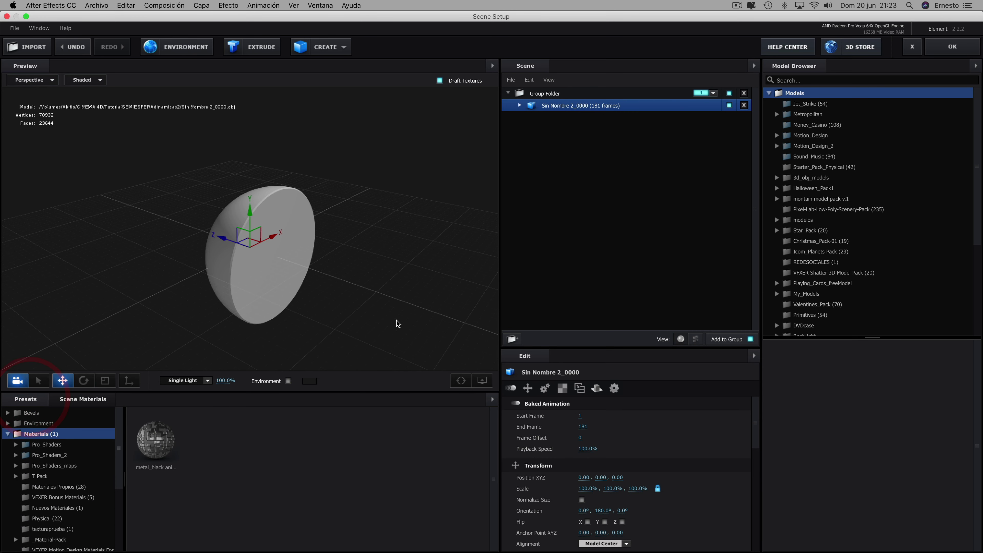
pyautogui.click(520, 105)
pyautogui.click(575, 129)
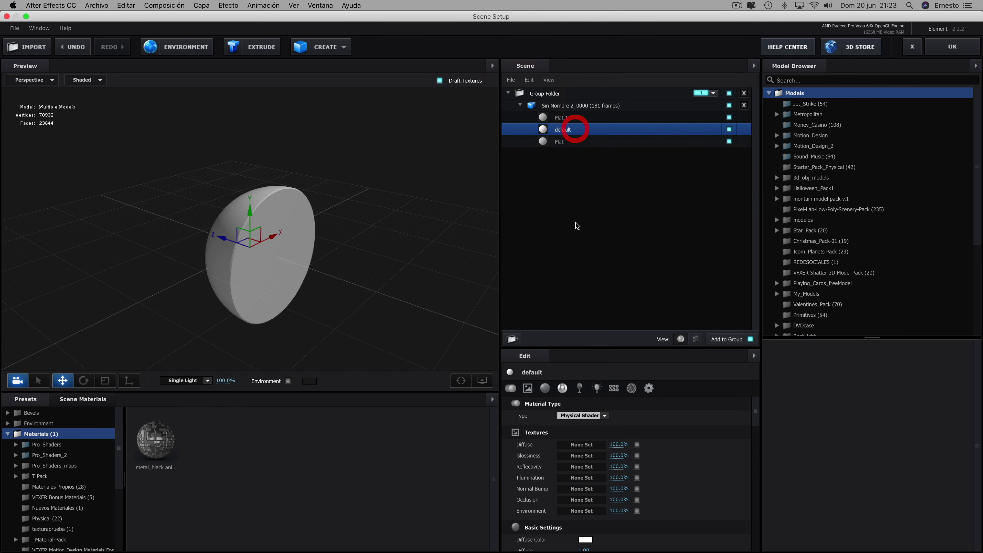
pyautogui.click(571, 142)
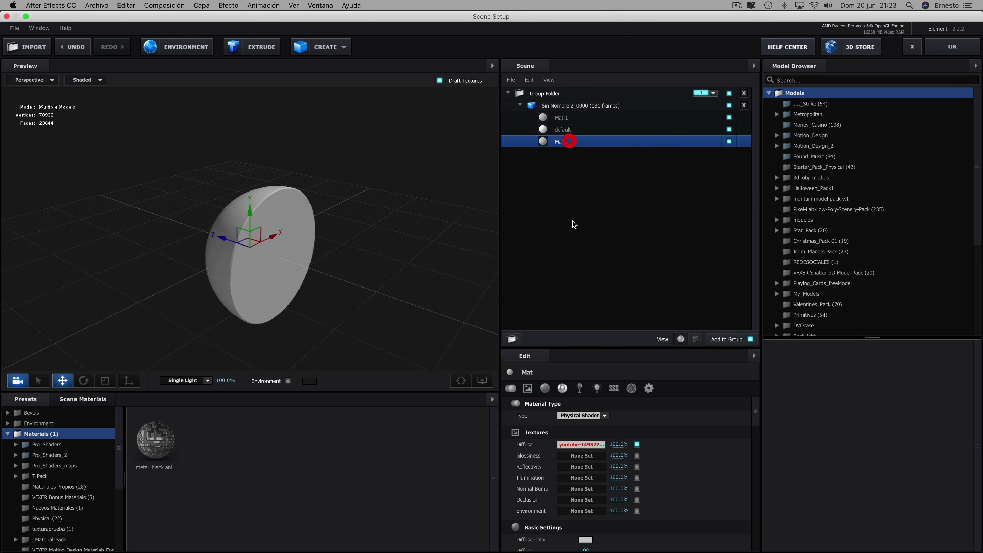
pyautogui.click(574, 445)
# Load youtube-1495277_1920.png from Documentos, found by searching 'you', as the diffuse texture
pyautogui.click(492, 132)
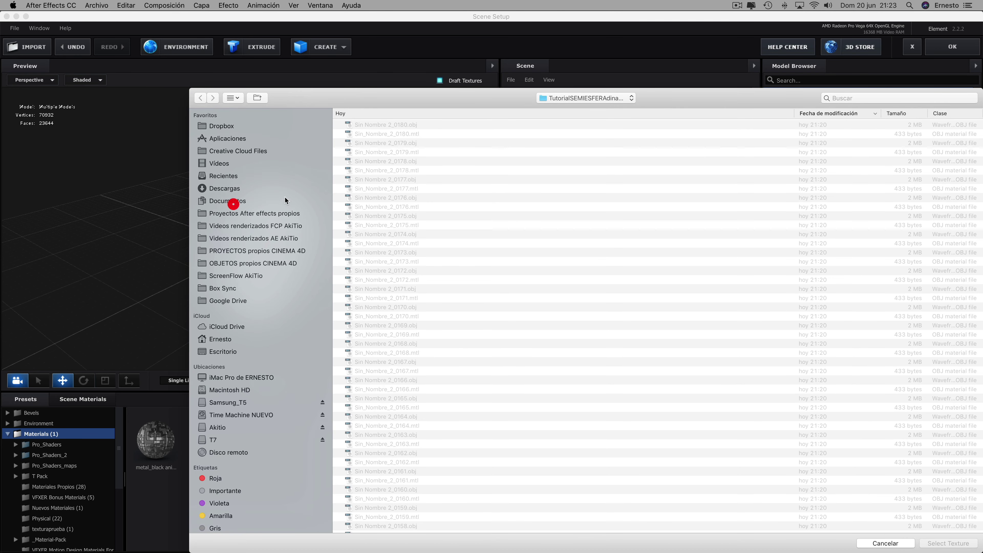
pyautogui.click(233, 202)
pyautogui.click(846, 99)
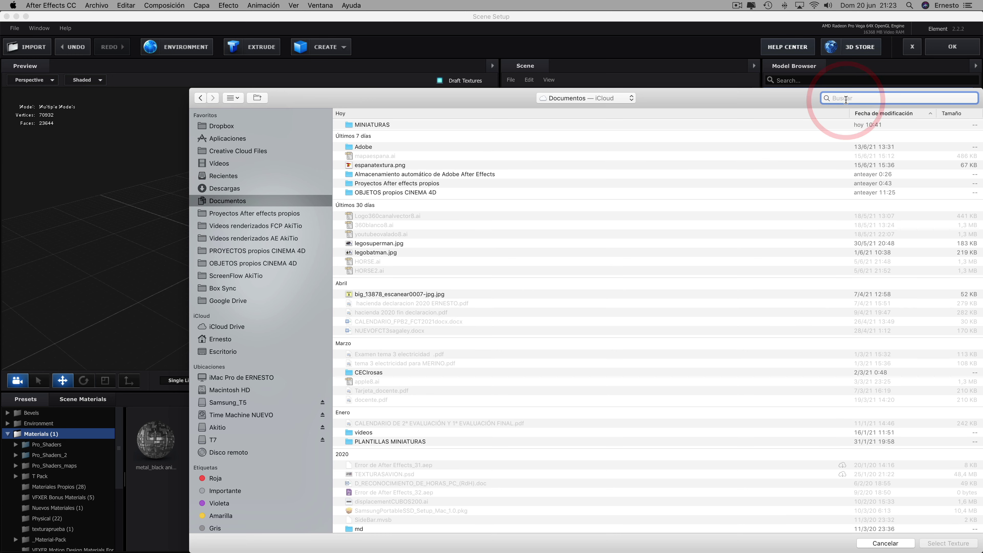
pyautogui.write('you')
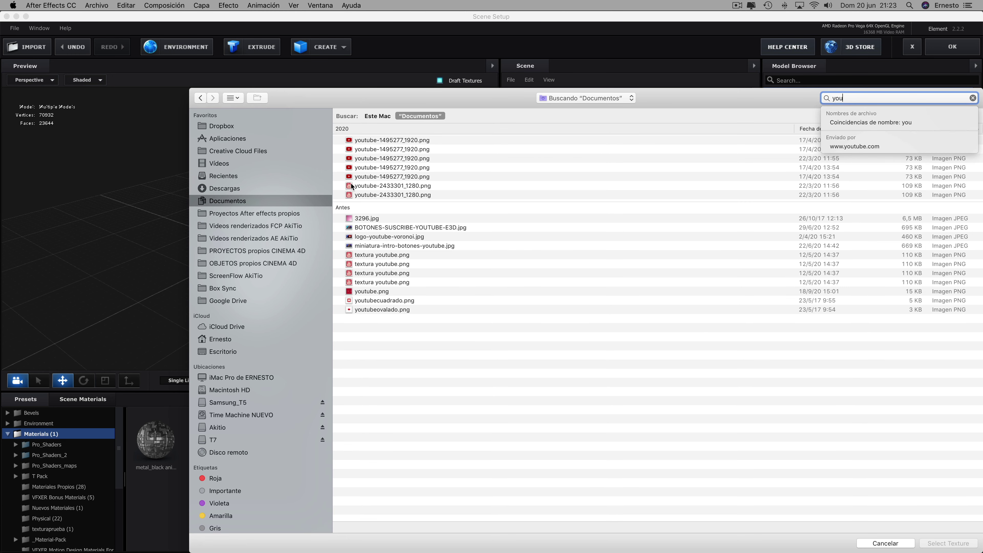
pyautogui.click(361, 159)
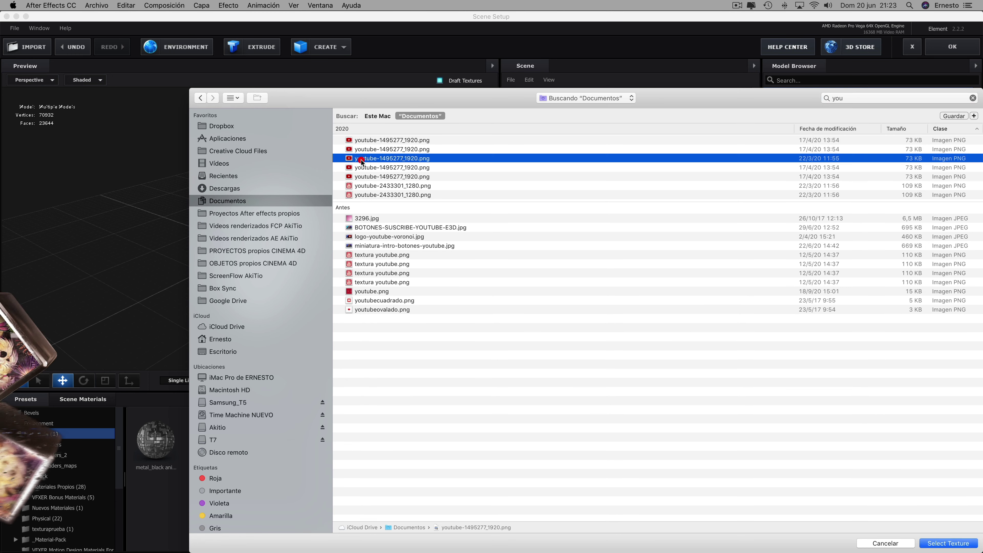
pyautogui.click(943, 544)
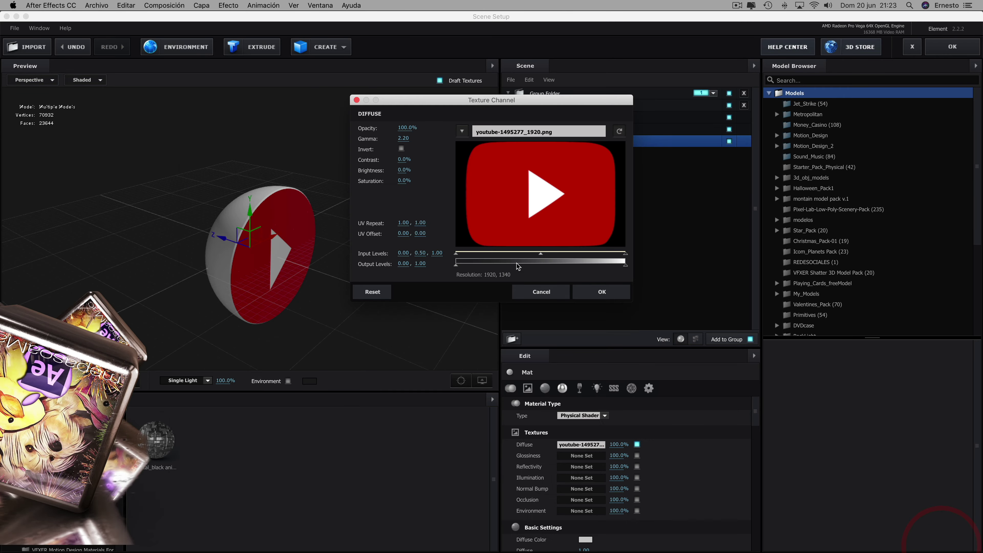
# Set the Mat material's Glossiness to 100% and Reflectivity Intensity to 20%
pyautogui.click(594, 288)
pyautogui.moveTo(491, 276); pyautogui.dragTo(374, 217)
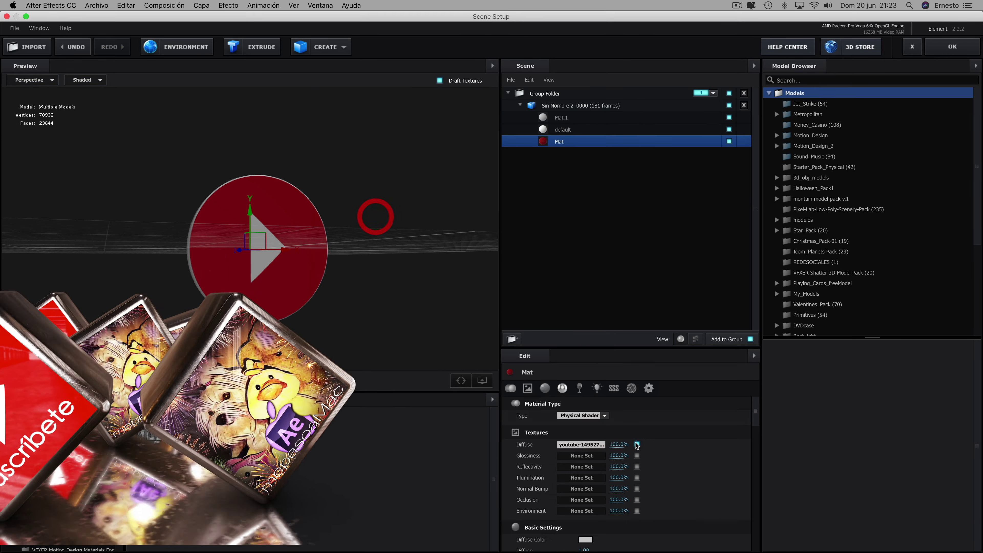
pyautogui.scroll(-5, 621, 461)
pyautogui.scroll(-2, 609, 469)
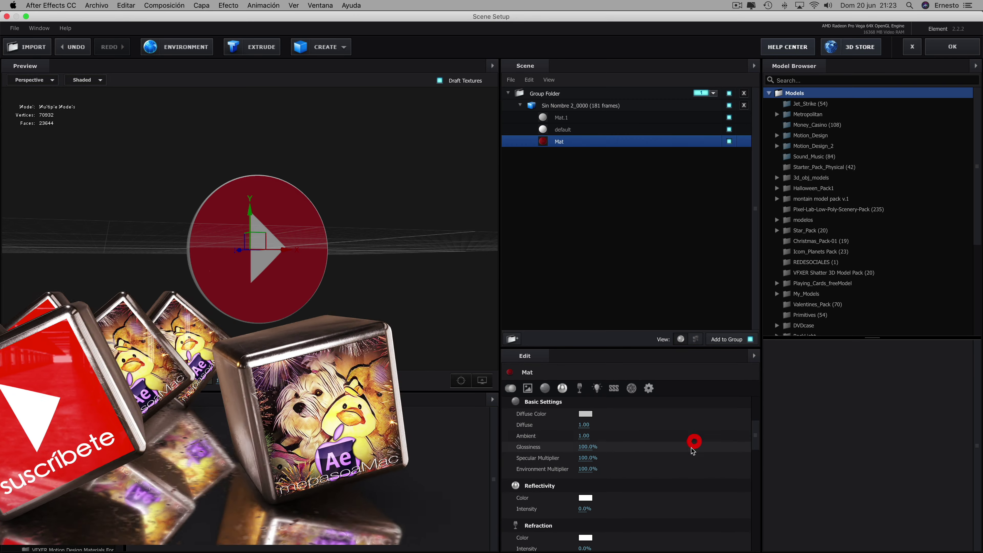
pyautogui.moveTo(585, 447); pyautogui.dragTo(693, 442)
pyautogui.moveTo(581, 508); pyautogui.dragTo(592, 512)
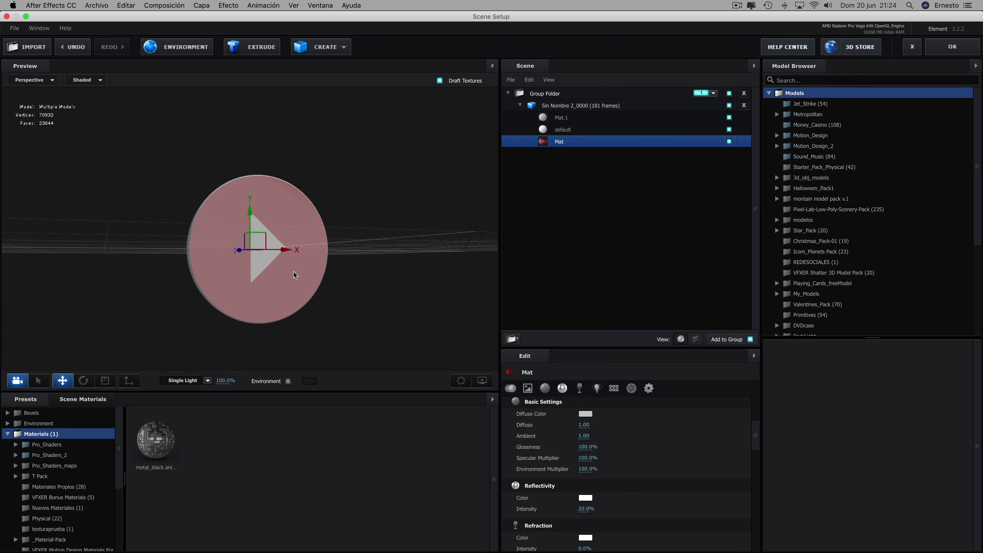
pyautogui.moveTo(294, 272); pyautogui.dragTo(331, 281)
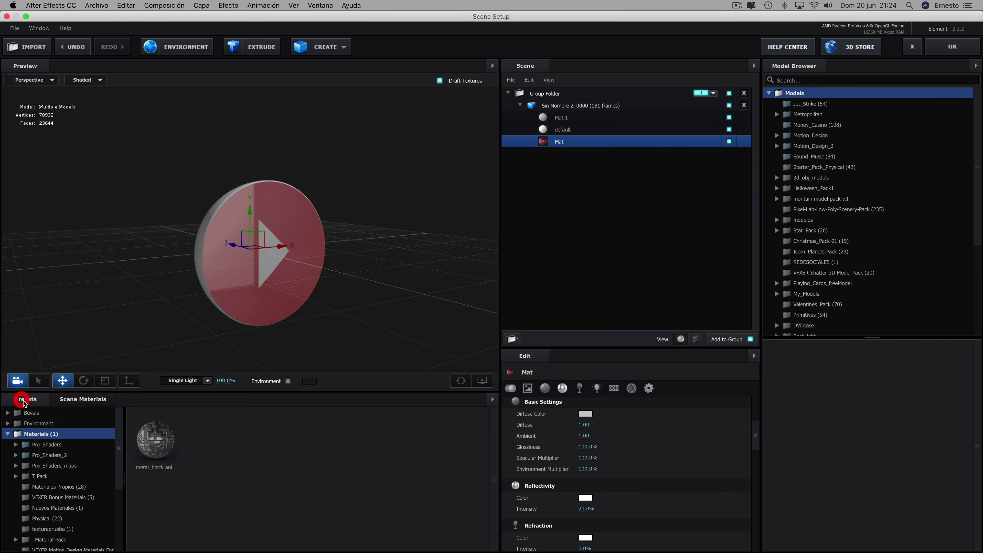
# Apply a BackLight_4K environment map from Environment > BackLight_Environments
pyautogui.click(35, 424)
pyautogui.click(52, 465)
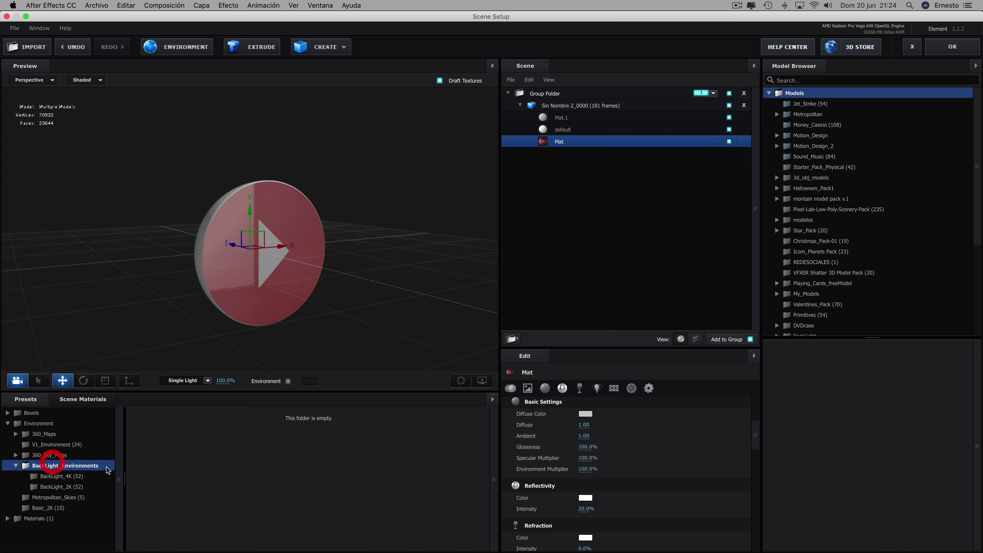
pyautogui.click(66, 479)
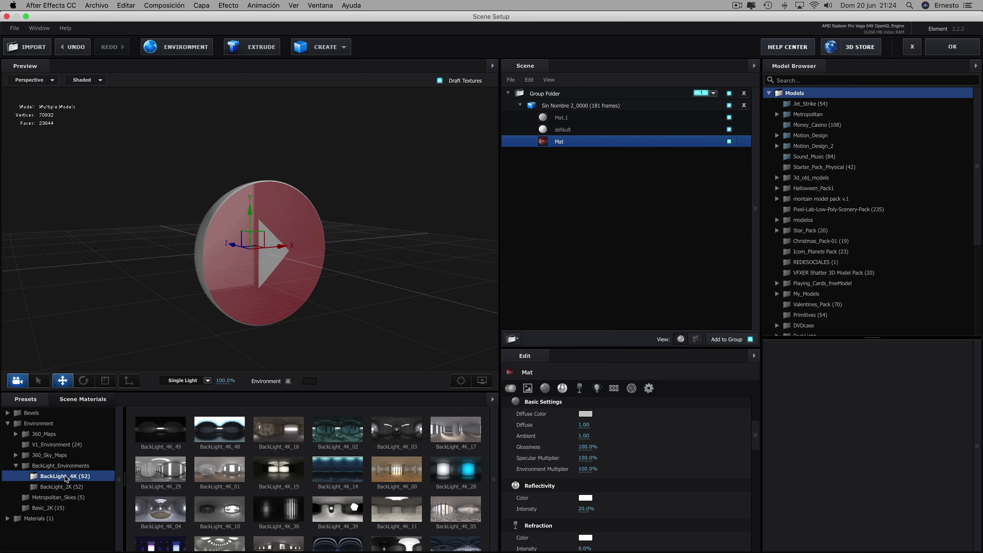
pyautogui.scroll(-2, 209, 511)
pyautogui.scroll(-2, 214, 502)
pyautogui.scroll(-2, 221, 492)
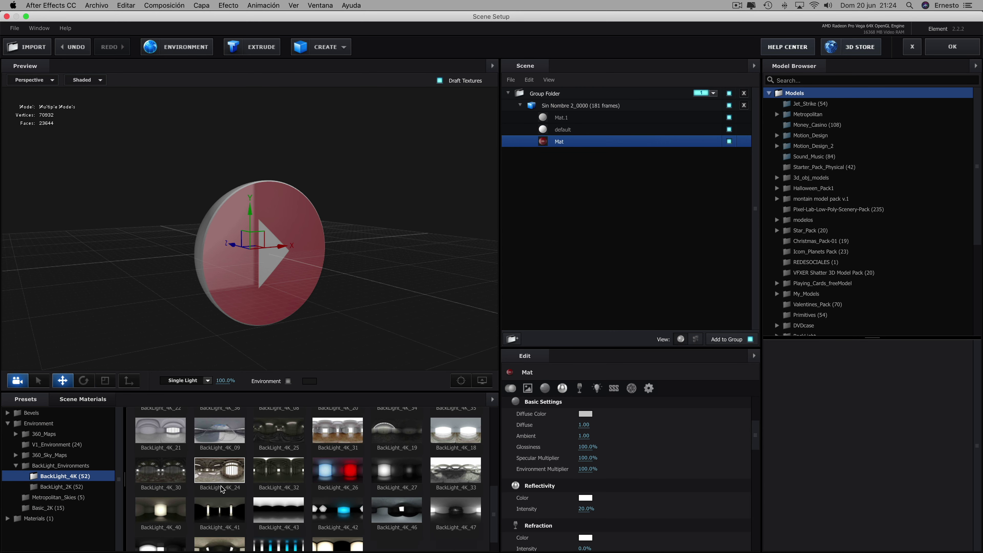
pyautogui.click(222, 473)
pyautogui.moveTo(271, 271); pyautogui.dragTo(412, 286)
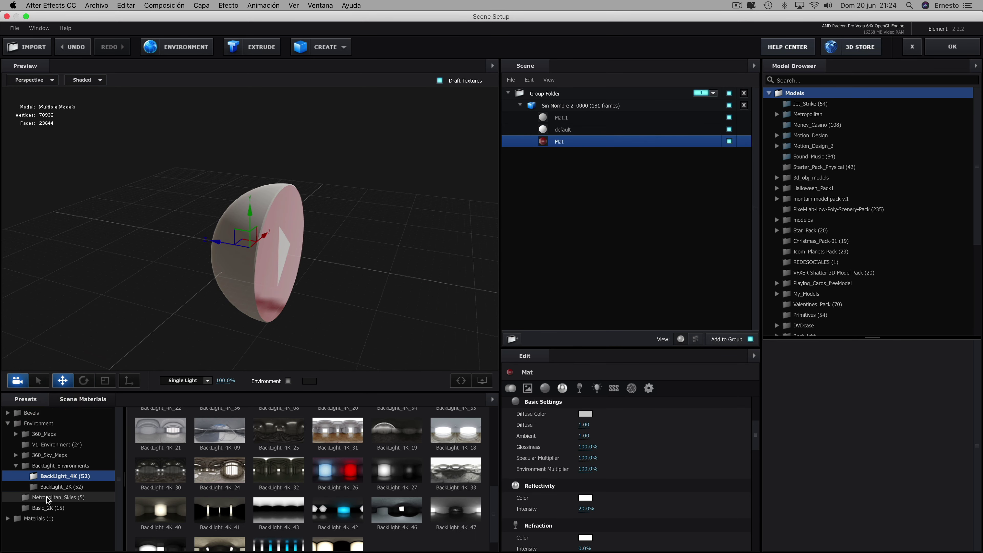
# Apply the Pro_Shaders_2 Metal preset metal_burned to Mat.1 and default, then close Scene Setup
pyautogui.doubleClick(34, 518)
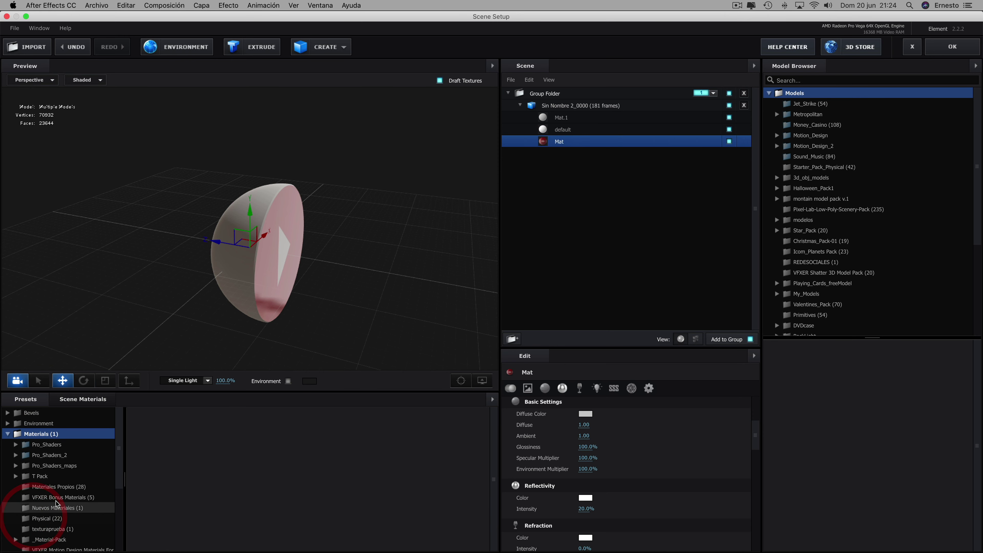
pyautogui.doubleClick(45, 456)
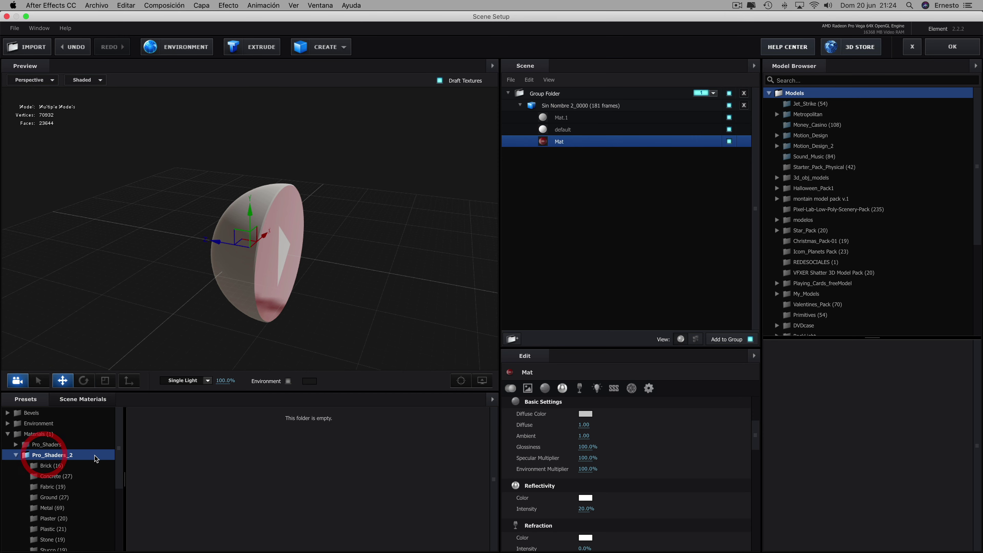
pyautogui.click(52, 507)
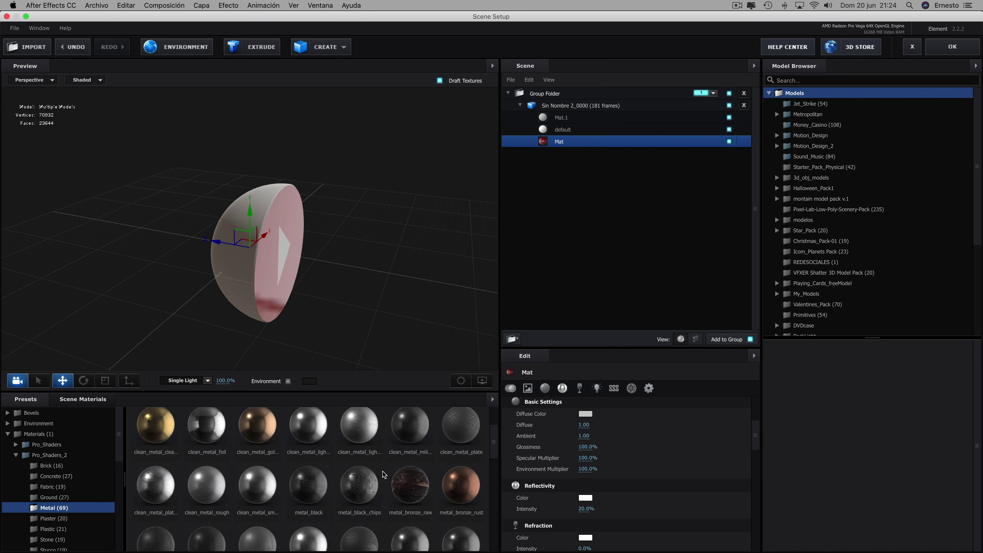
pyautogui.scroll(-2, 450, 503)
pyautogui.moveTo(410, 494); pyautogui.dragTo(321, 336)
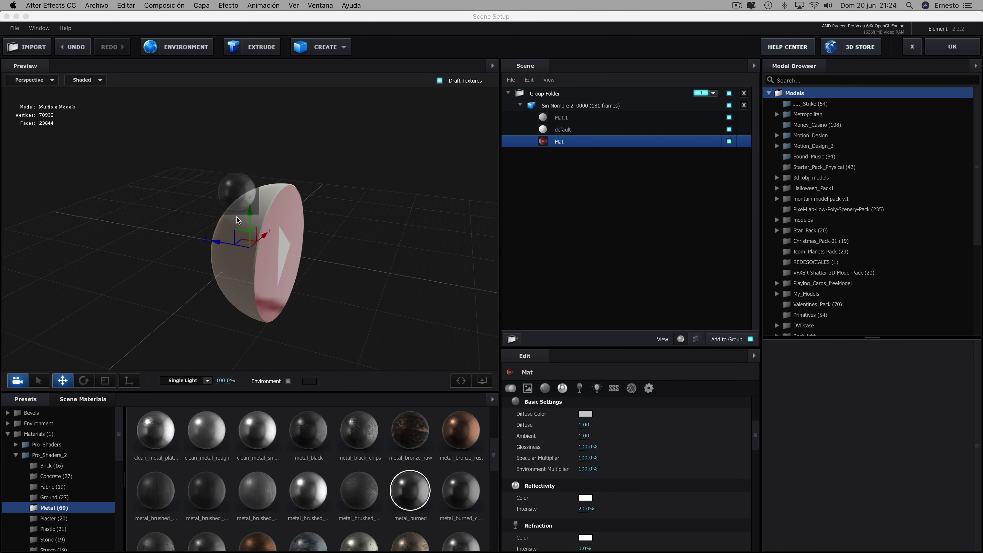
pyautogui.moveTo(238, 220)
pyautogui.mouseDown()
pyautogui.moveTo(465, 199)
pyautogui.moveTo(361, 186)
pyautogui.moveTo(337, 197)
pyautogui.mouseUp()
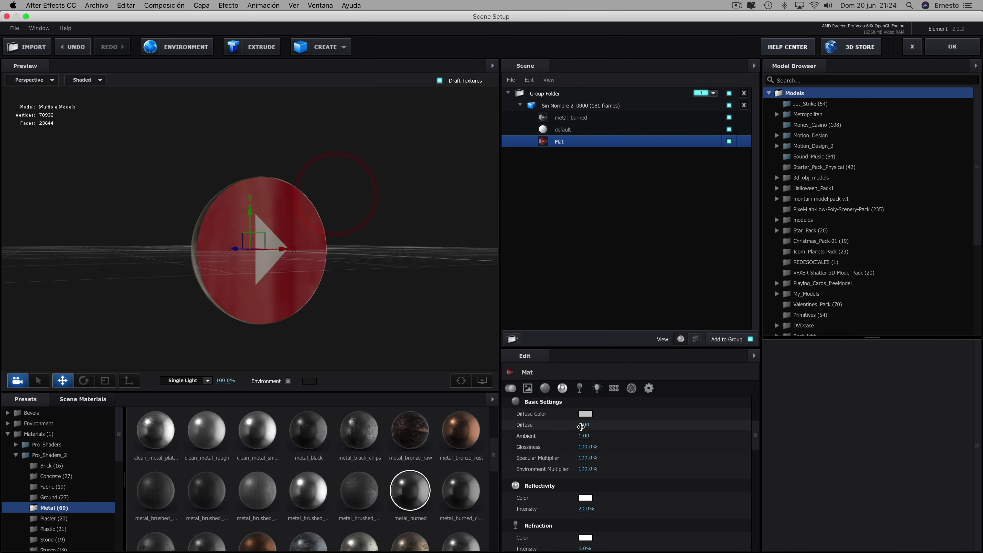
pyautogui.moveTo(411, 495)
pyautogui.mouseDown()
pyautogui.moveTo(554, 134)
pyautogui.moveTo(564, 132)
pyautogui.mouseUp()
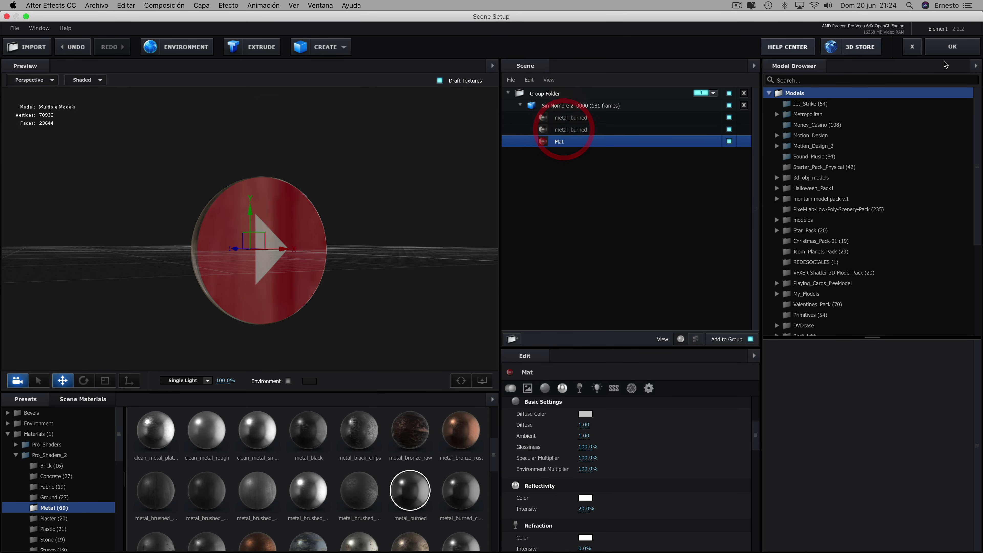
pyautogui.click(946, 48)
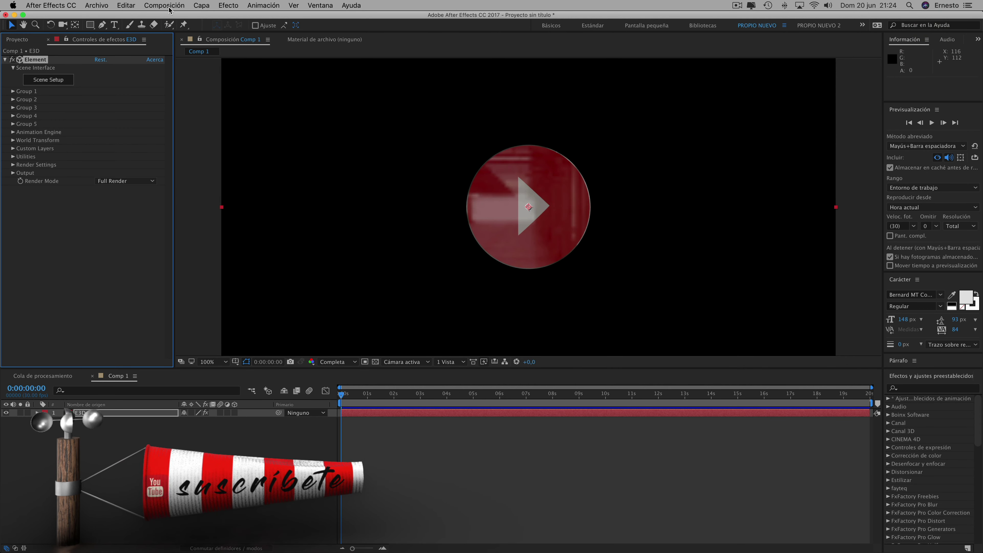
# Add Cámara 1, a two-node 35 mm camera, and orbit it to view the disc at an angle
pyautogui.click(201, 5)
pyautogui.moveTo(231, 17)
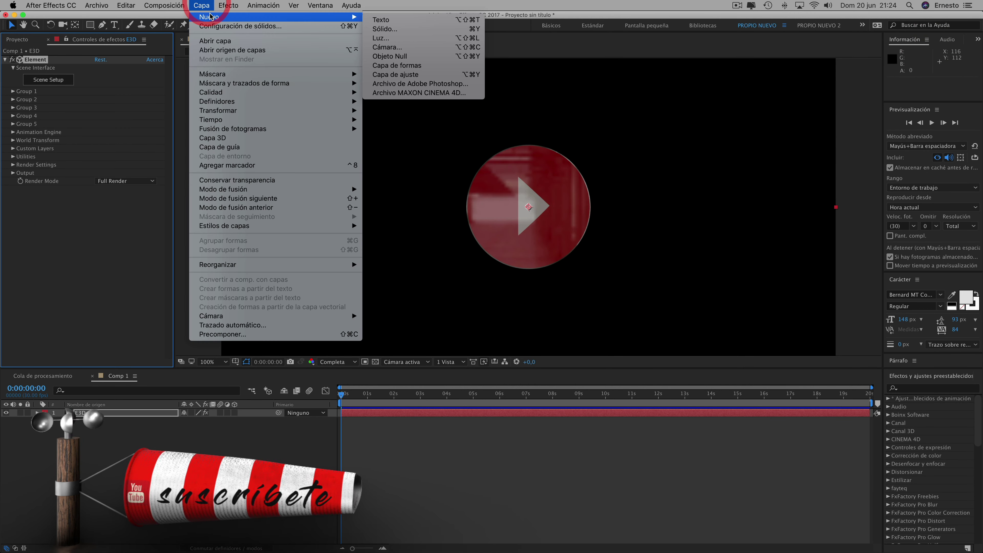
pyautogui.click(397, 48)
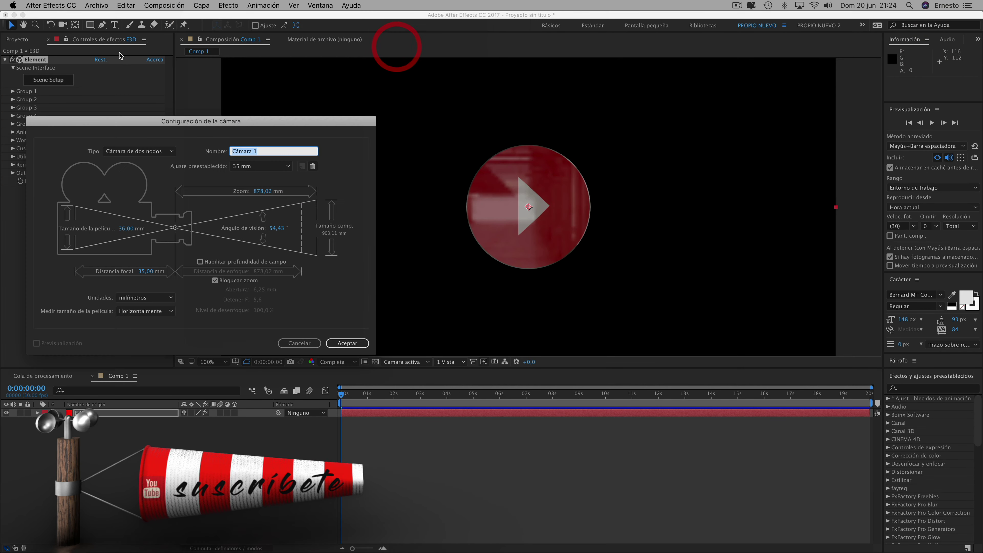
pyautogui.click(347, 343)
pyautogui.click(87, 38)
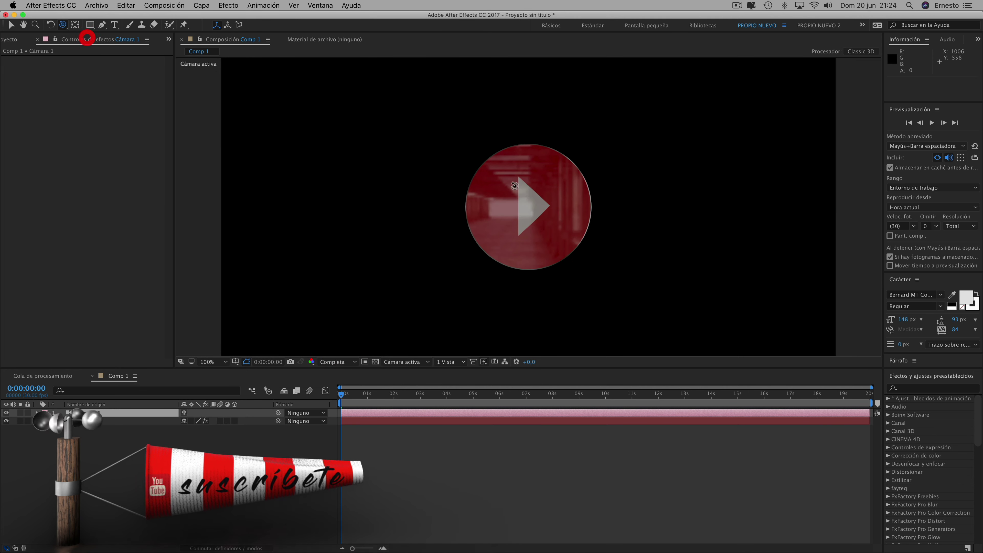
pyautogui.moveTo(514, 186); pyautogui.dragTo(563, 192)
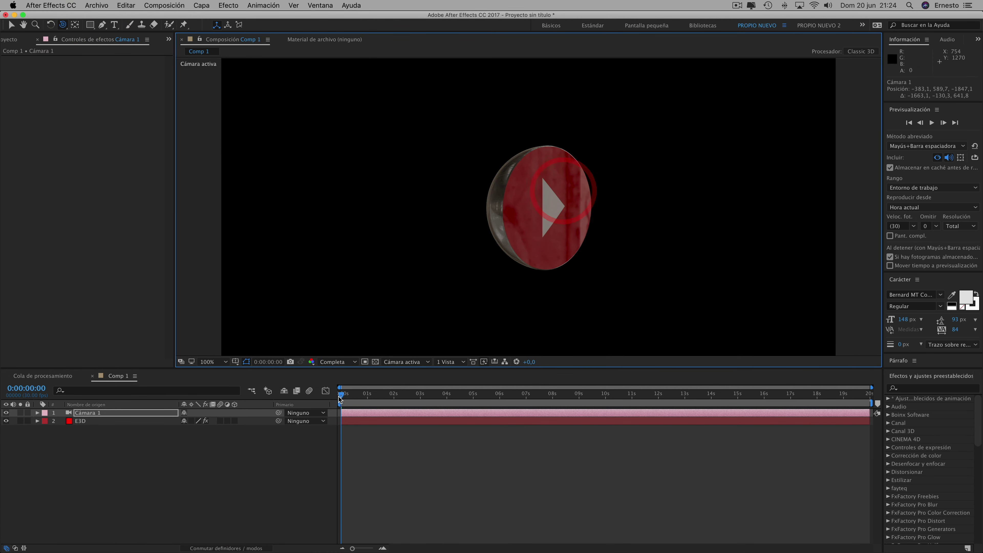
pyautogui.moveTo(341, 399)
pyautogui.mouseDown()
pyautogui.moveTo(431, 401)
pyautogui.moveTo(321, 398)
pyautogui.moveTo(411, 400)
pyautogui.moveTo(339, 397)
pyautogui.mouseUp()
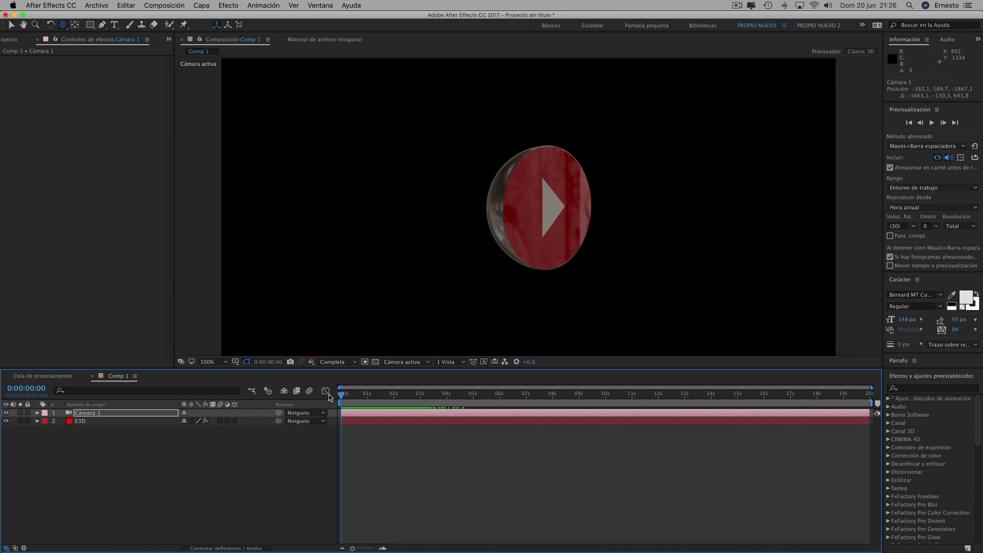